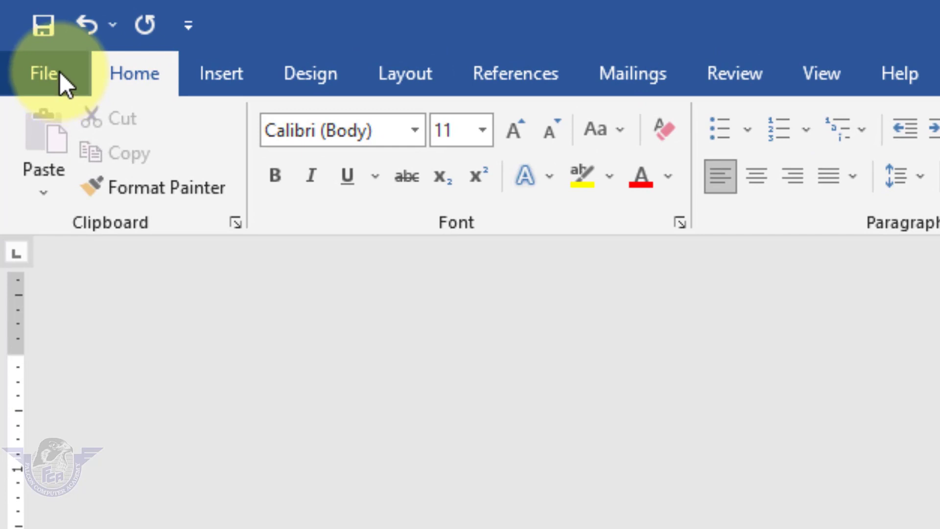
- Create a new blank document
left_click(59, 72)
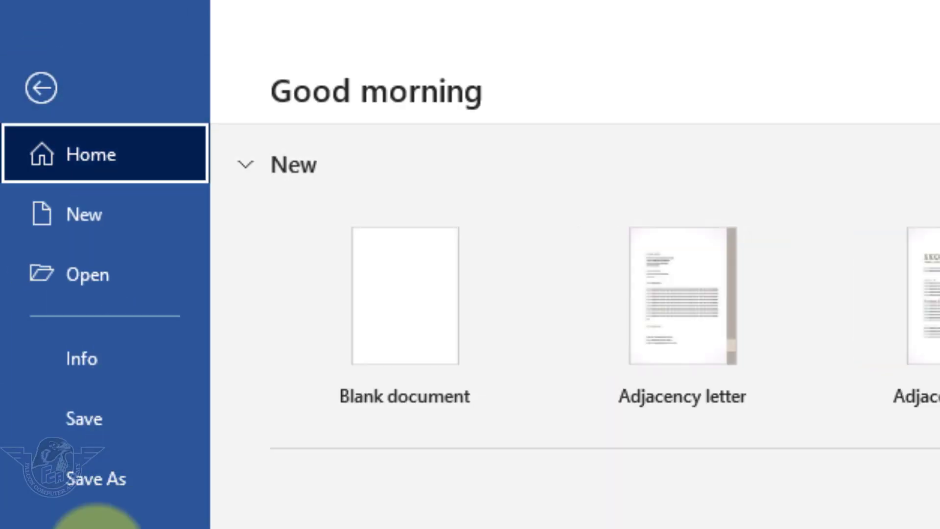
left_click(118, 229)
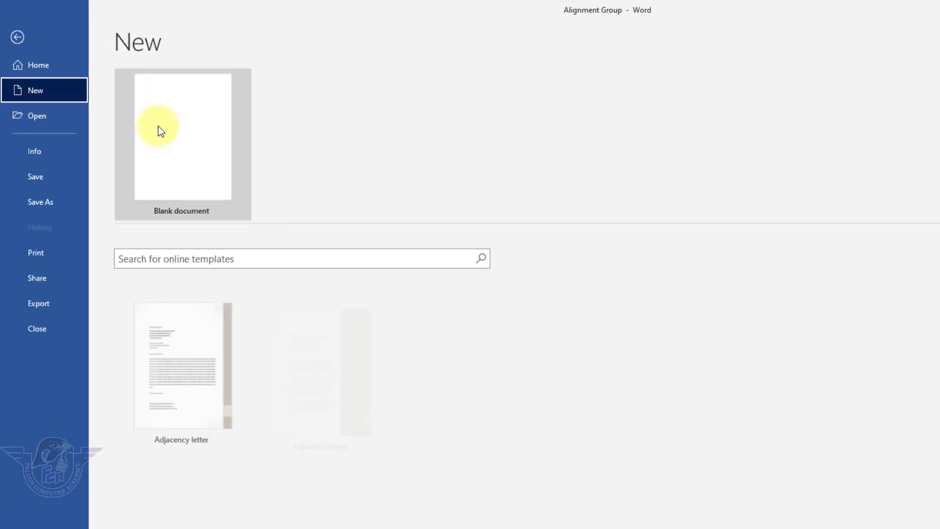
left_click(131, 111)
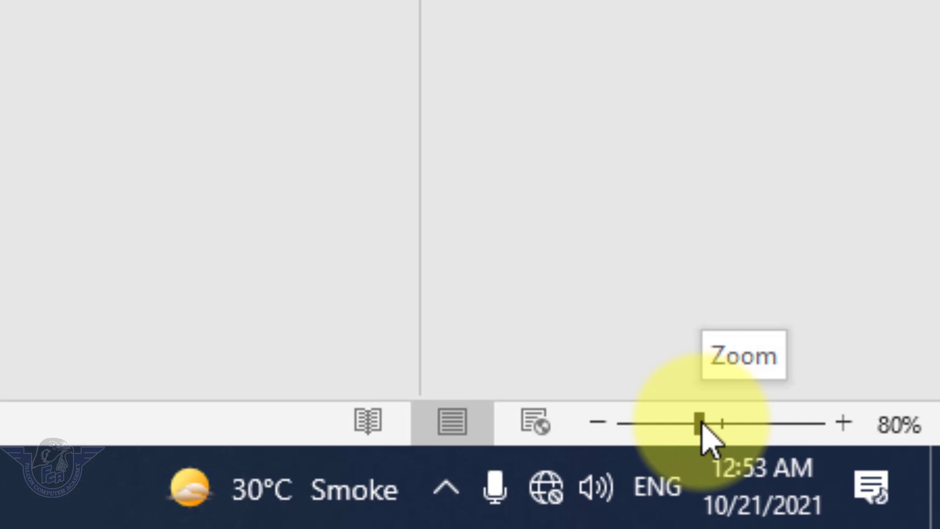
- Draw a diamond shape about 0.51" wide and 0.62" high near the page's upper-left margin
left_click_drag(834, 483, 890, 503)
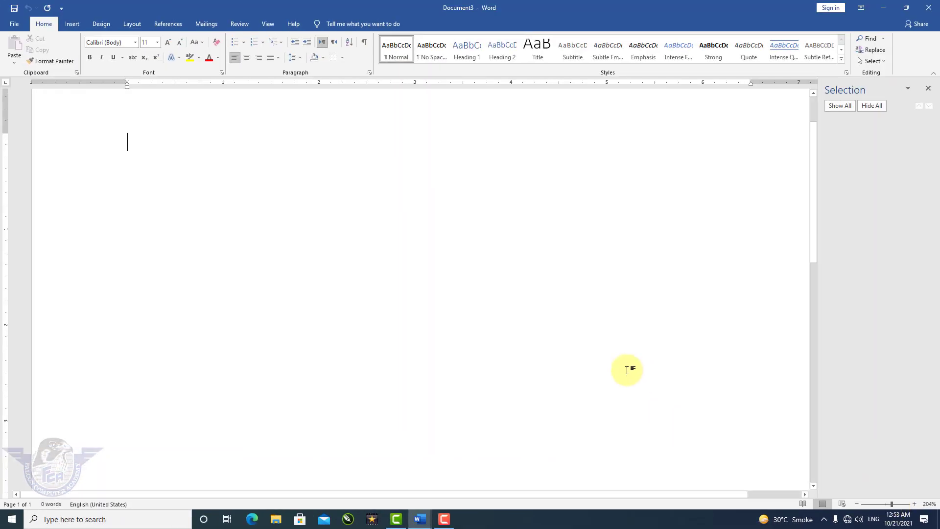
scroll(626, 369, "up", 1)
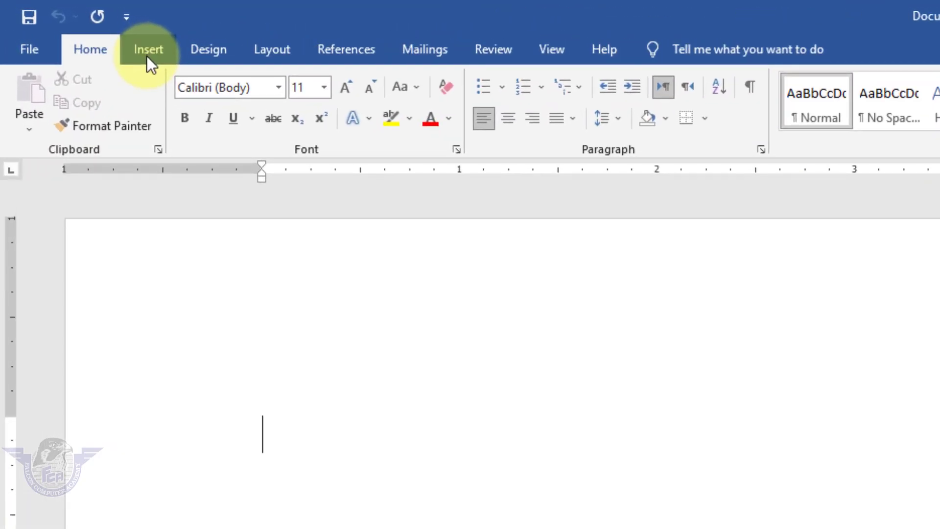
left_click(147, 55)
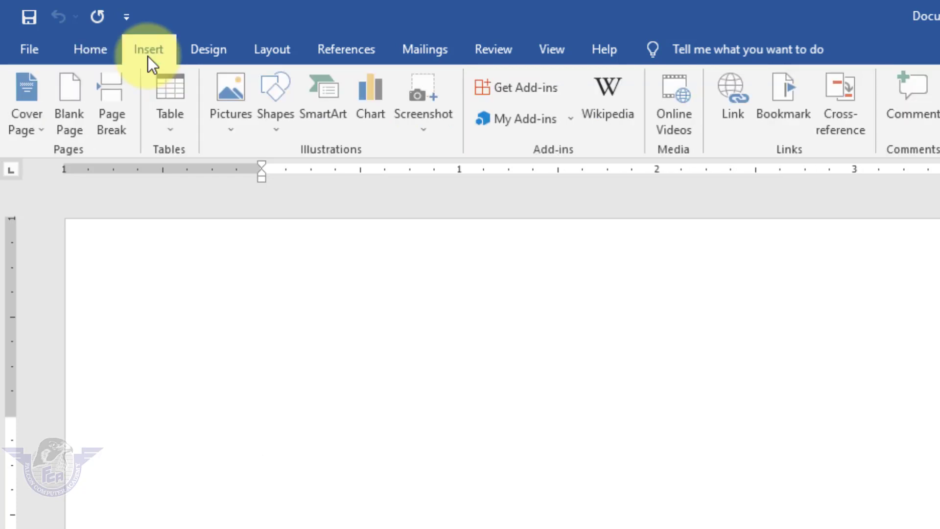
left_click(279, 137)
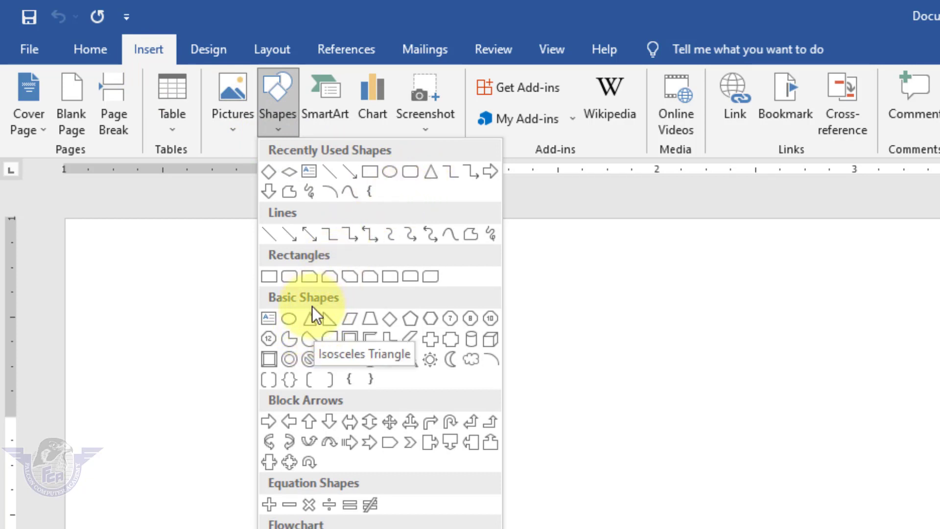
left_click(270, 172)
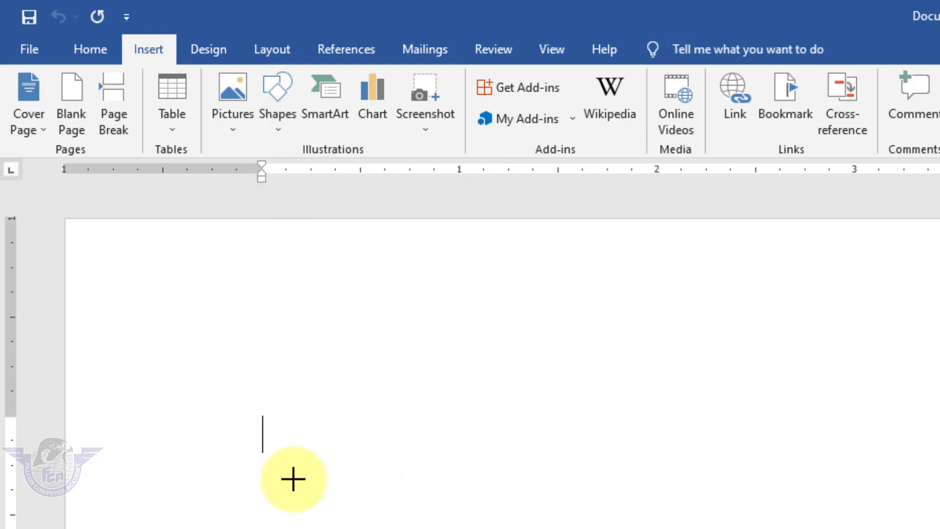
left_click_drag(237, 437, 318, 528)
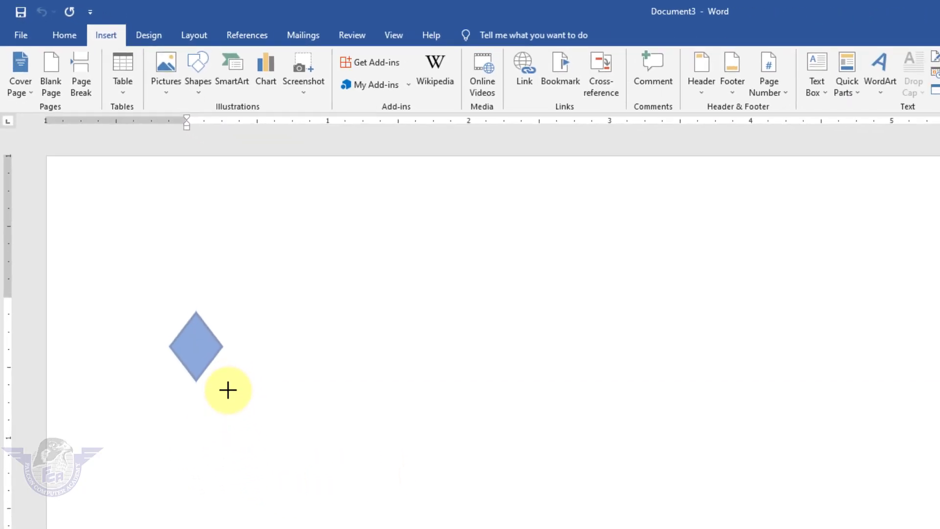
mouse_move(227, 390)
left_mouse_down()
mouse_move(235, 401)
mouse_move(236, 391)
left_mouse_up()
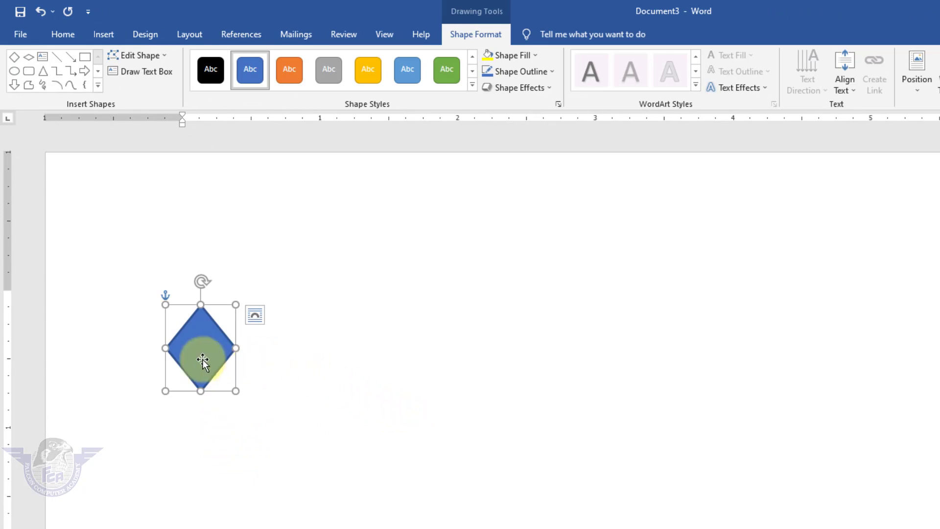
- Duplicate the diamond across the page until there are ten copies in an uneven row
key("ctrl")
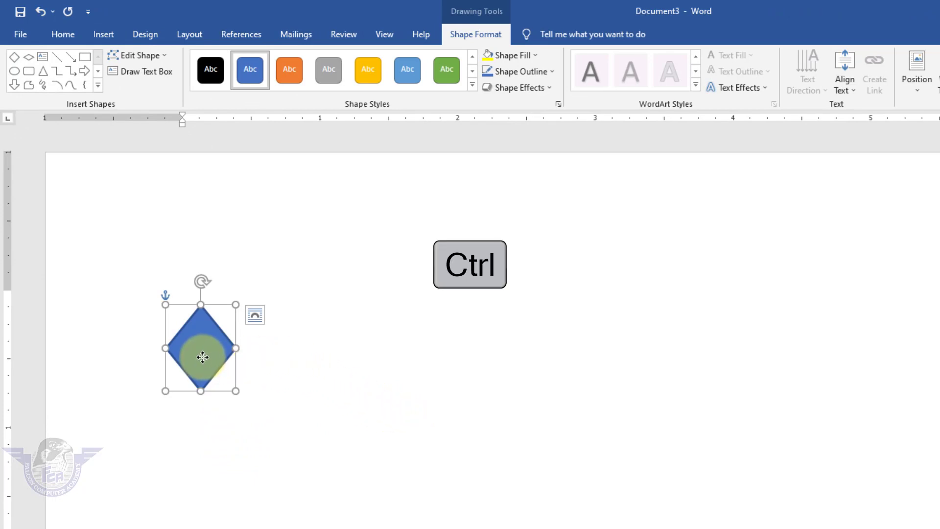
left_click_drag(203, 356, 264, 377)
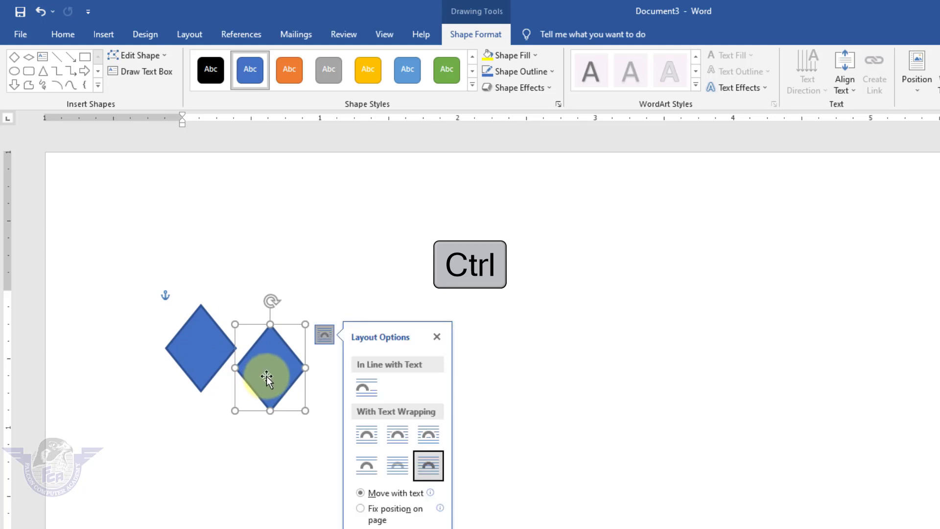
left_click_drag(272, 377, 862, 343)
key("ctrl")
left_click(596, 373)
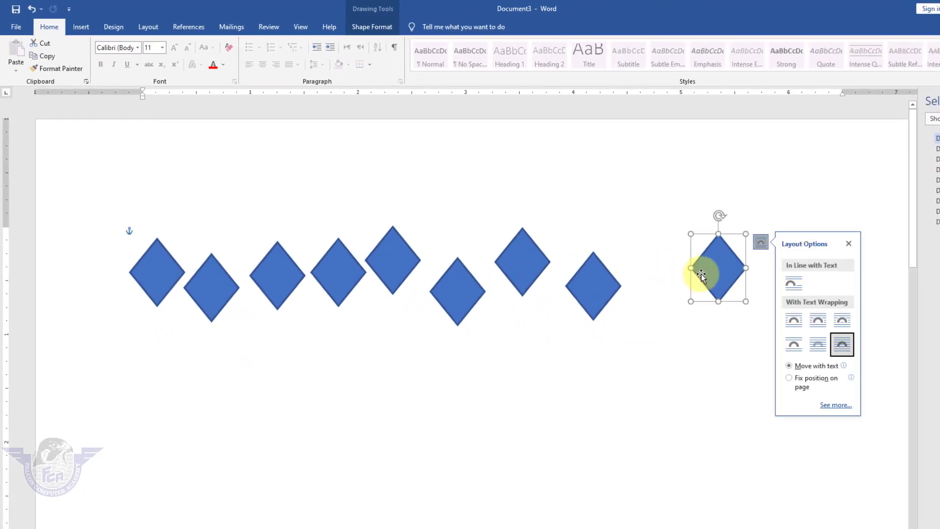
left_click_drag(701, 275, 773, 269)
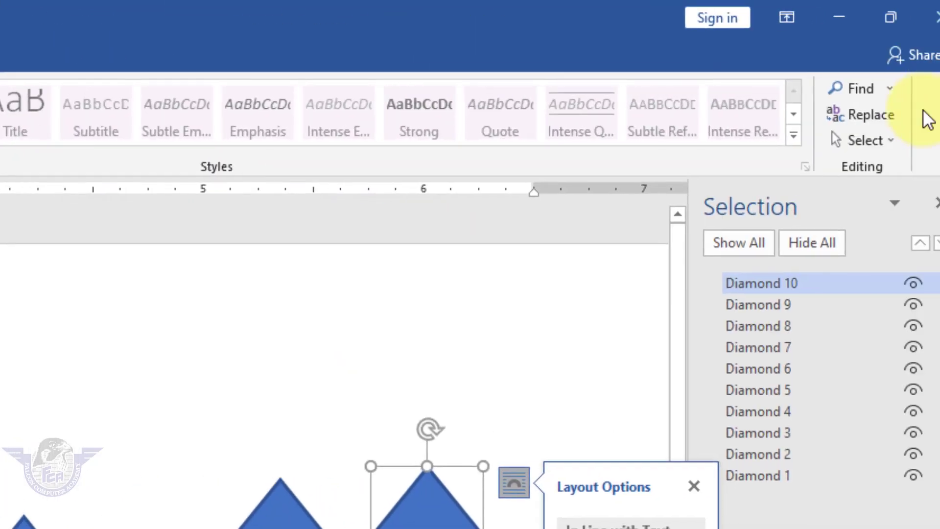
- Select all ten diamonds as objects, distribute them horizontally and align them to their common middle
left_click(867, 148)
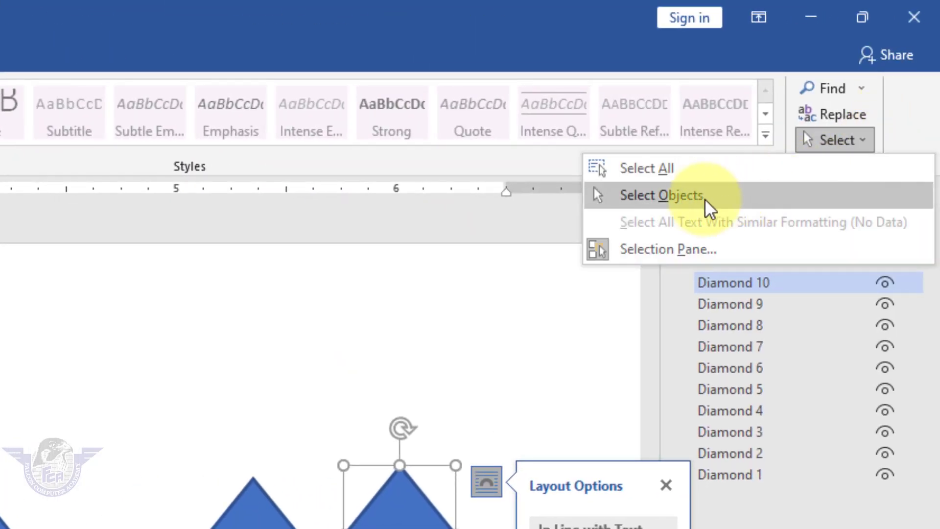
left_click(694, 204)
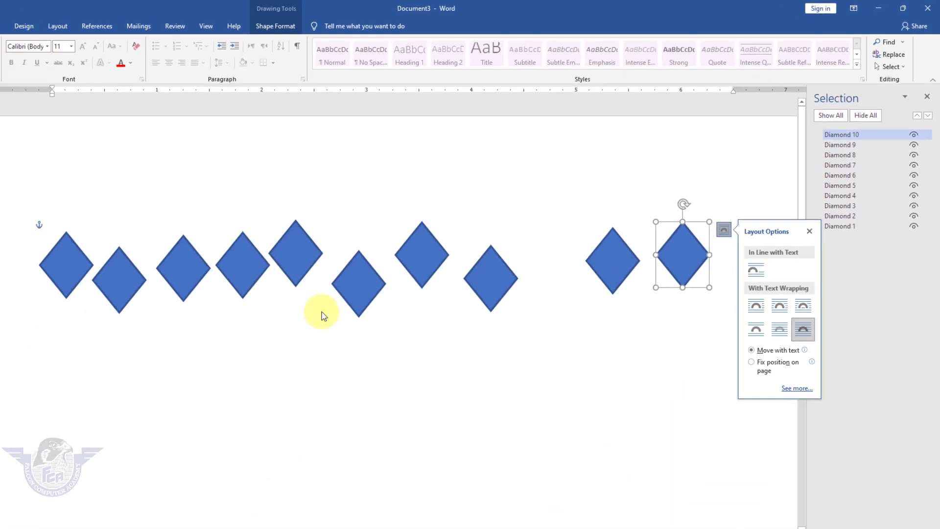
left_click_drag(62, 384, 775, 165)
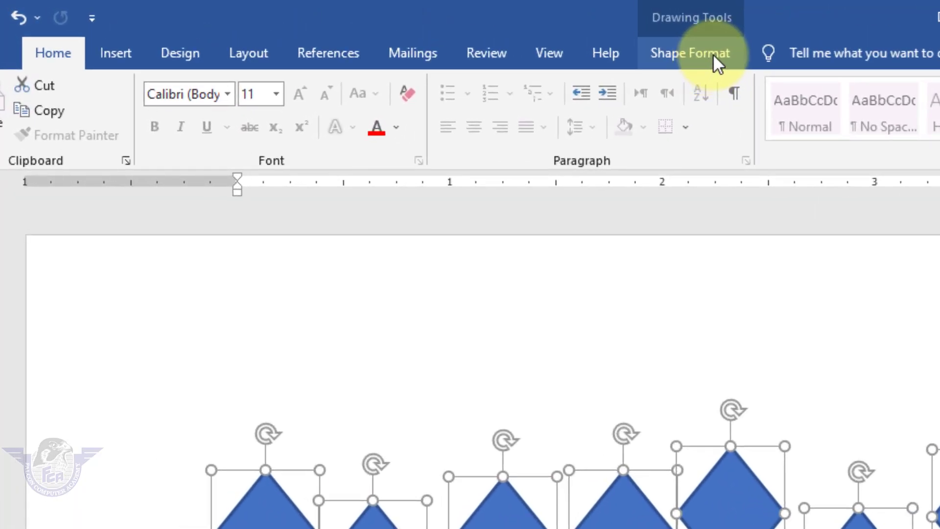
left_click(713, 54)
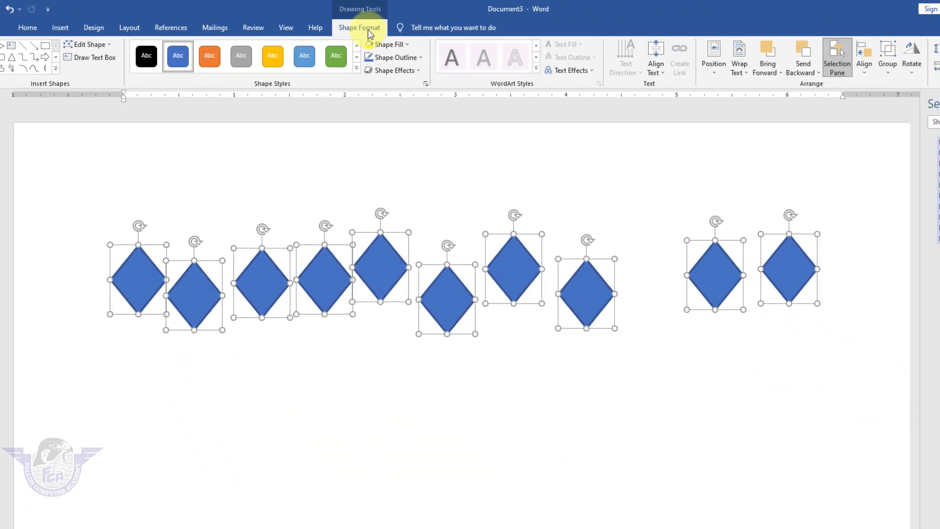
left_click(813, 61)
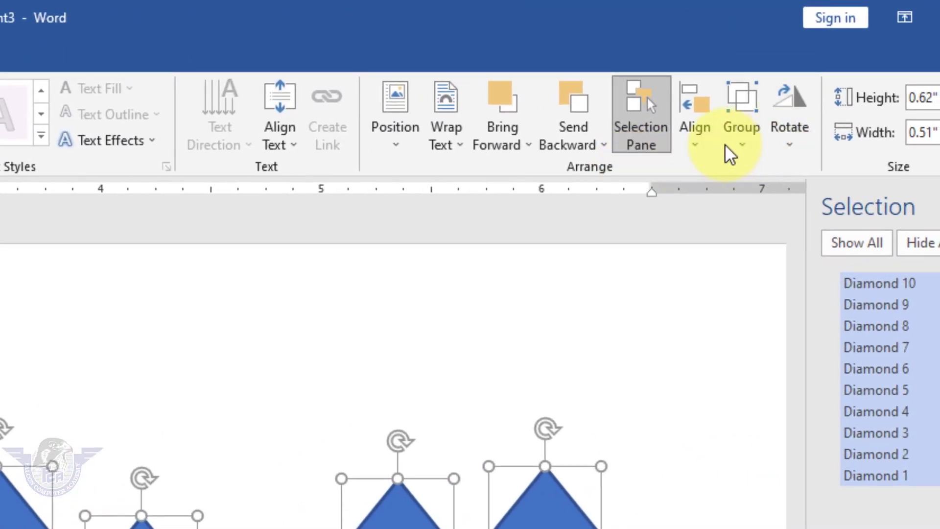
left_click(840, 82)
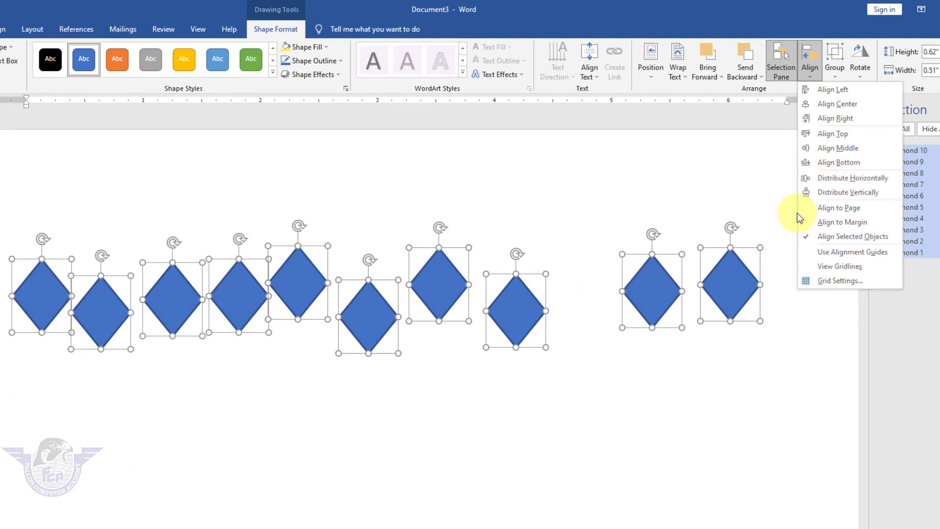
left_click(849, 179)
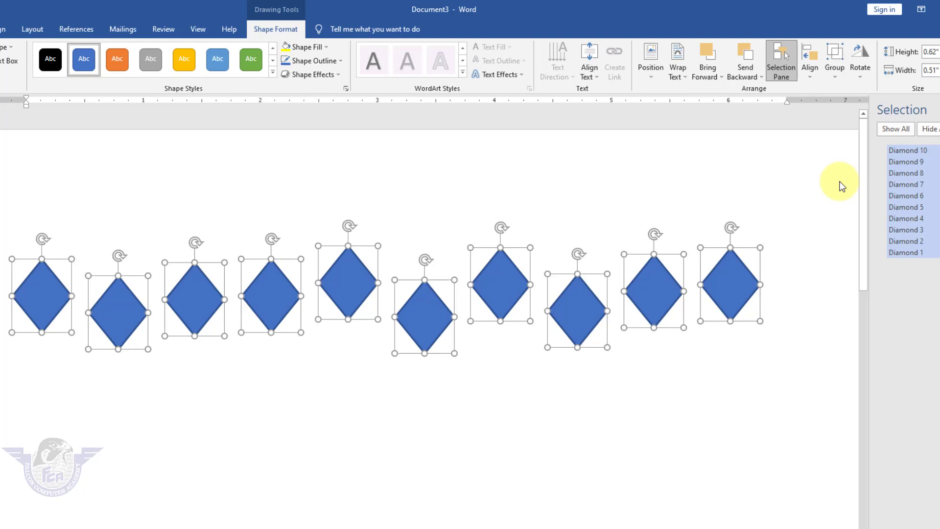
left_click(812, 79)
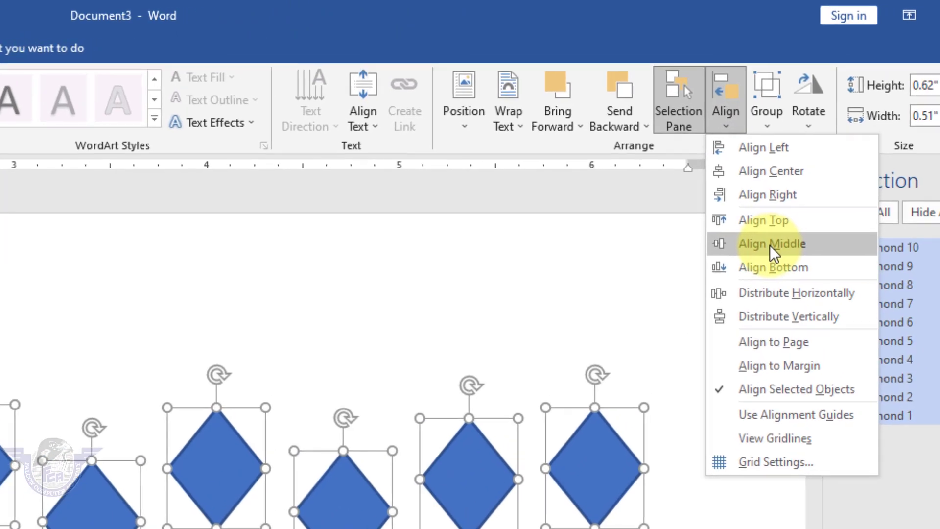
left_click(770, 244)
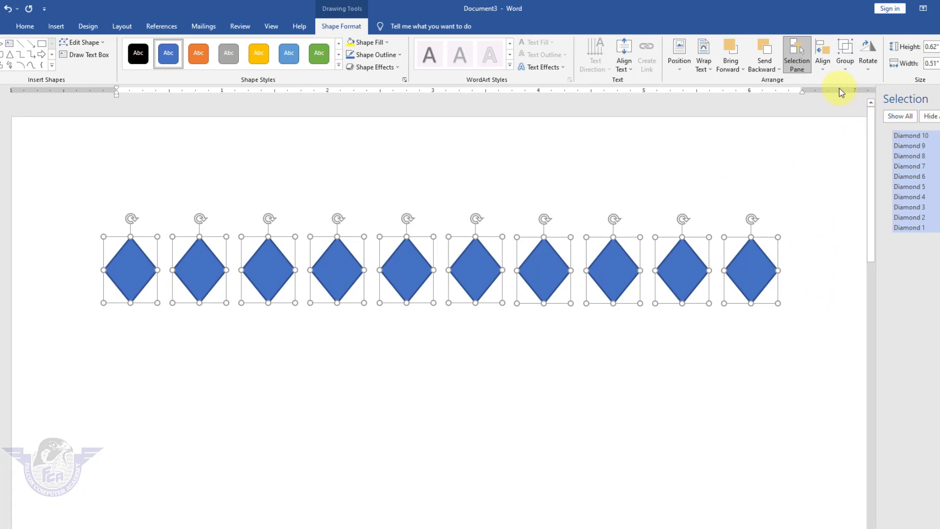
- Set the alignment reference to Align to Page and align the selected diamonds to the middle of the page
left_click(827, 69)
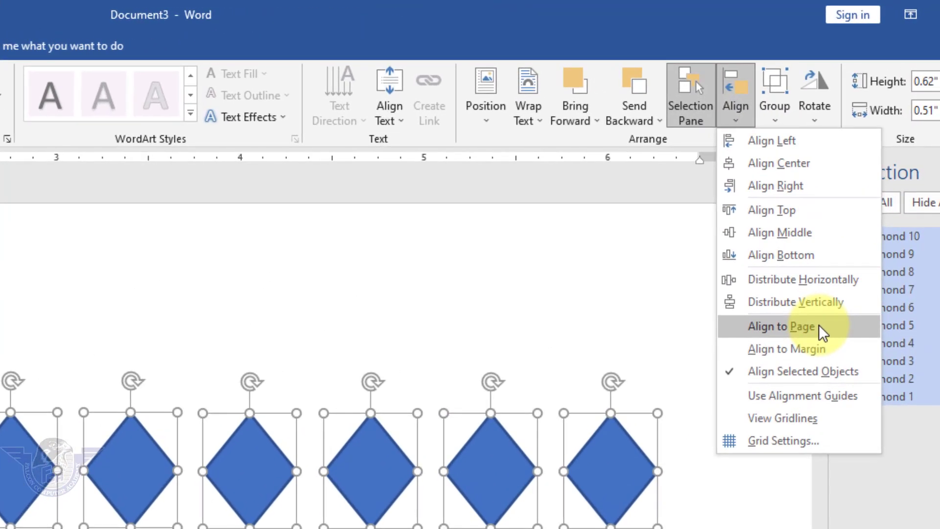
left_click(871, 186)
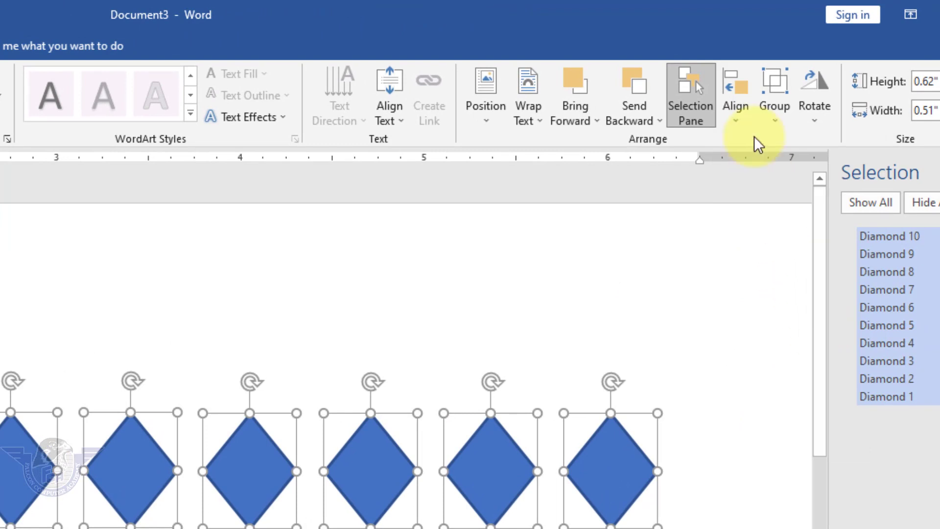
left_click(739, 117)
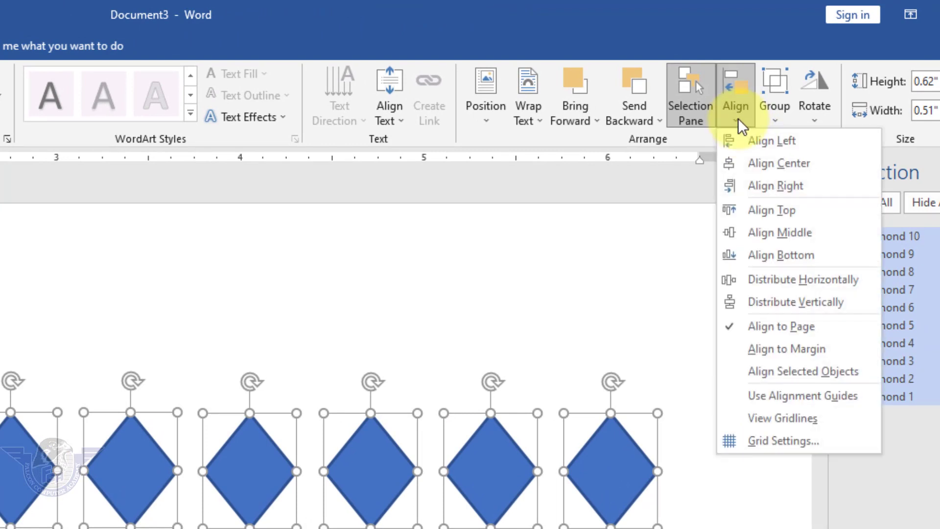
left_click(822, 233)
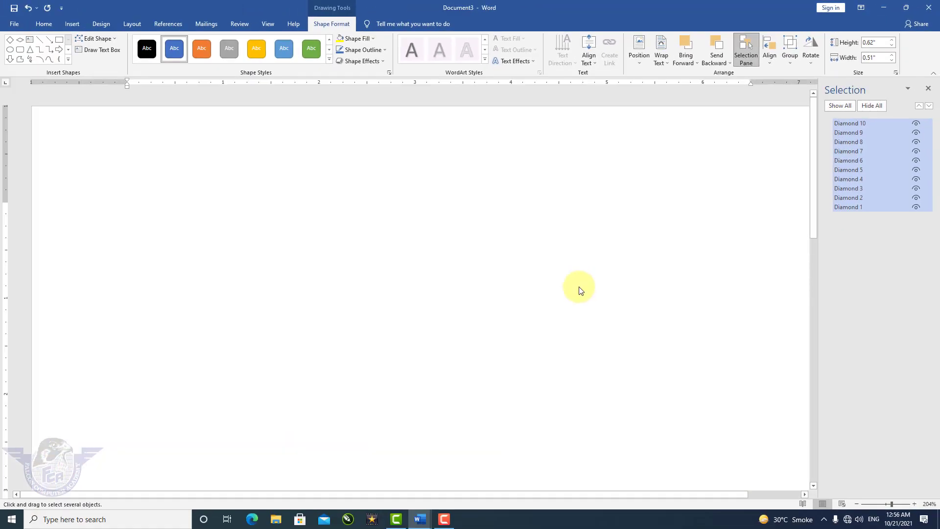
scroll(579, 291, "down", 5)
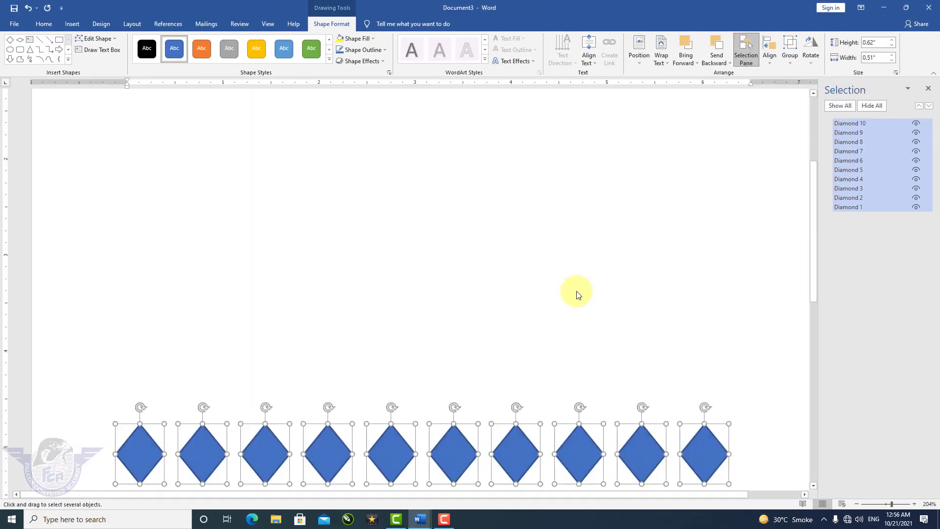
scroll(579, 291, "down", 12)
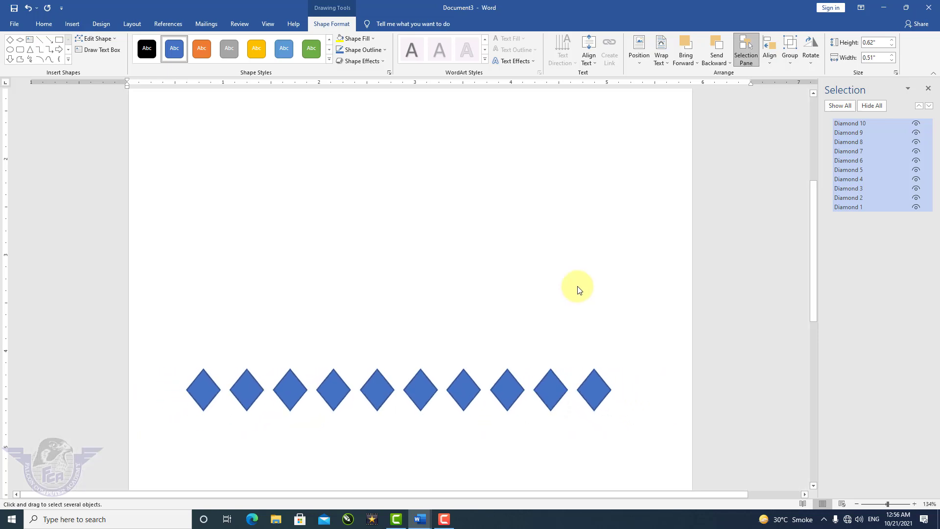
scroll(578, 289, "down", 1)
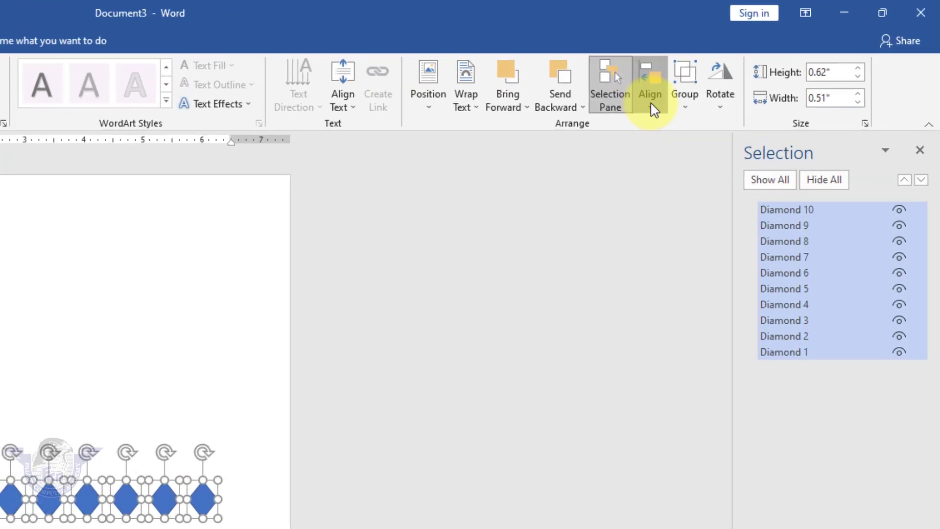
- Align the row of diamonds to the top of the page, and after that to its bottom
left_click(654, 110)
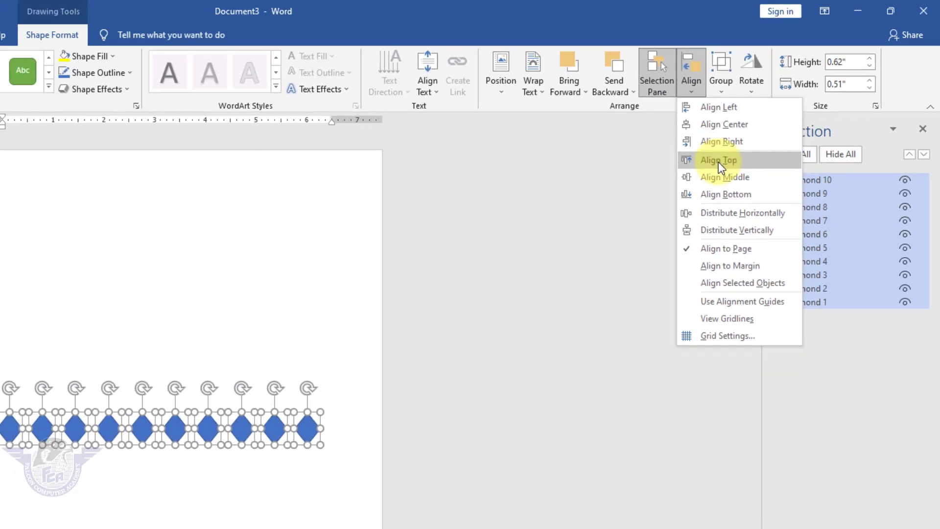
left_click(666, 188)
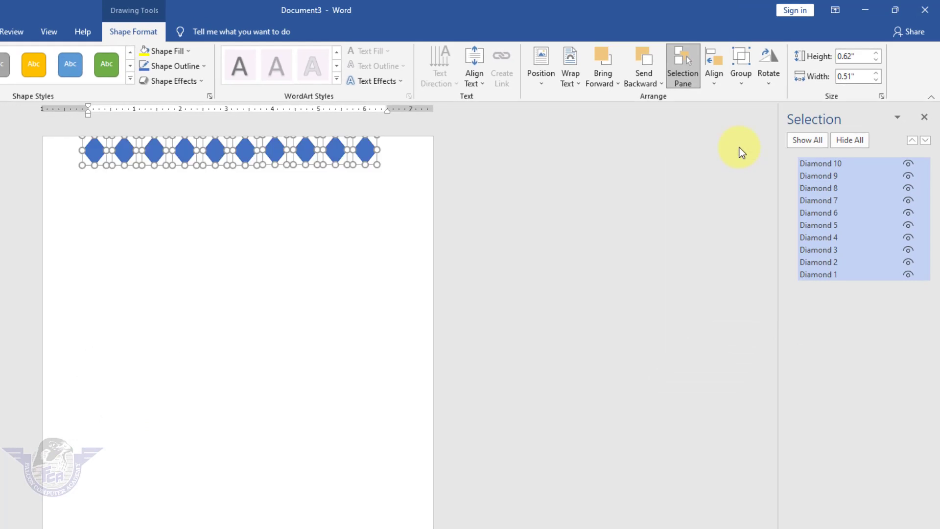
left_click(717, 82)
left_click(731, 177)
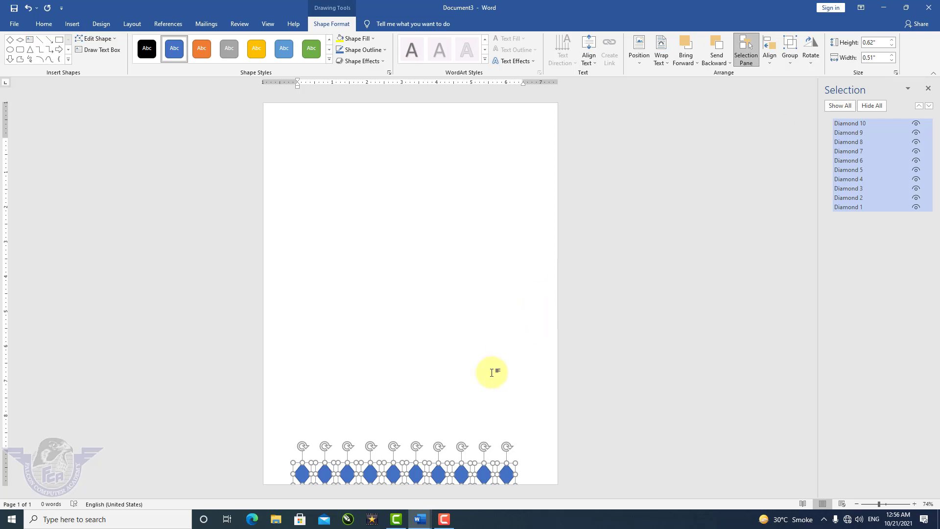
- Move the row of selected diamonds up from the bottom of the page to just below its upper edge
left_click_drag(440, 475, 441, 134)
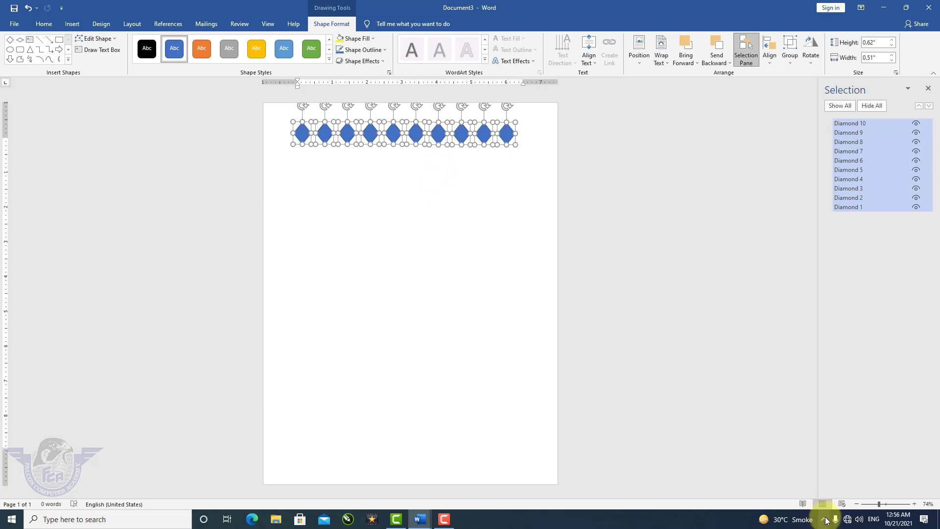
left_click_drag(880, 504, 894, 505)
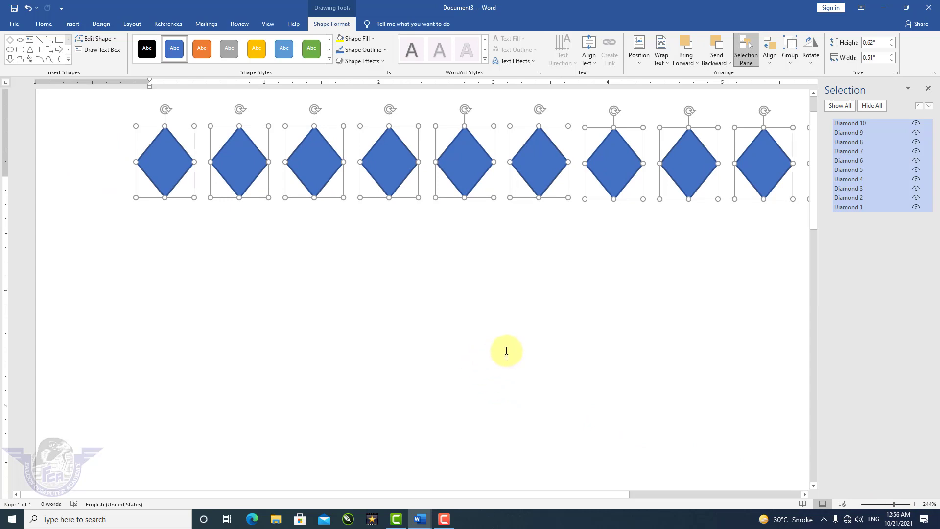
- Draw a large rectangle below the left half of the diamond row
scroll(505, 351, "down", 3)
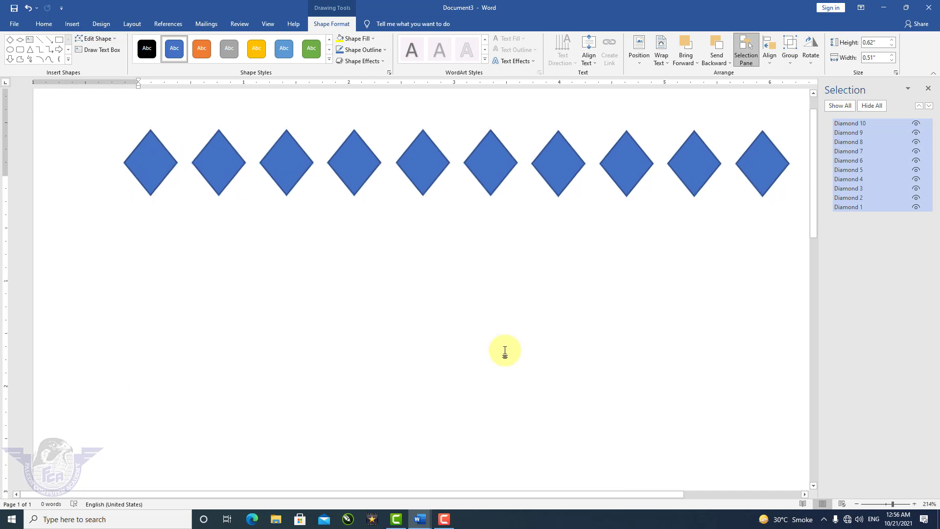
left_click(247, 277)
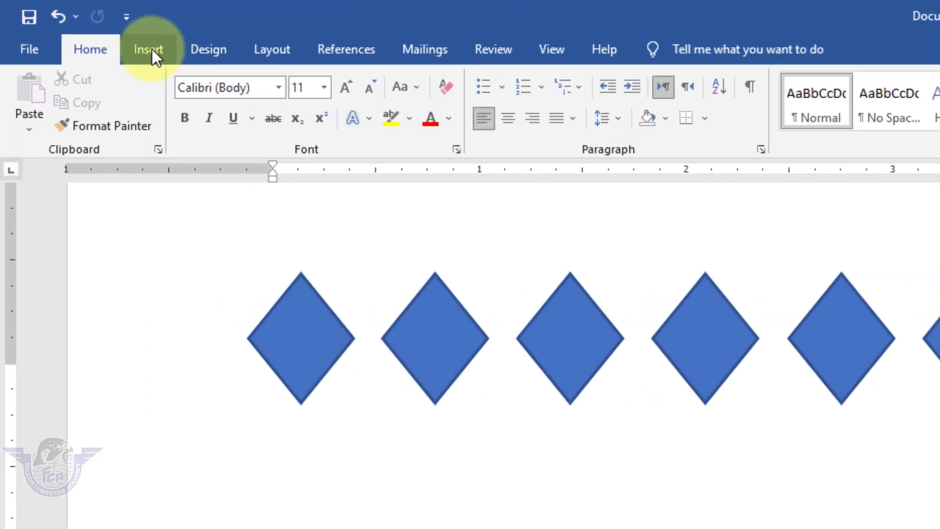
left_click(152, 53)
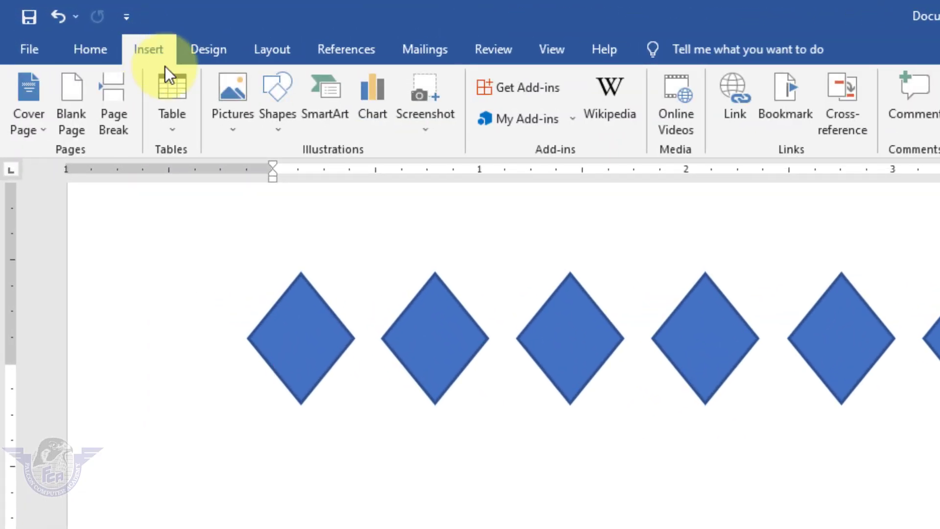
left_click(281, 126)
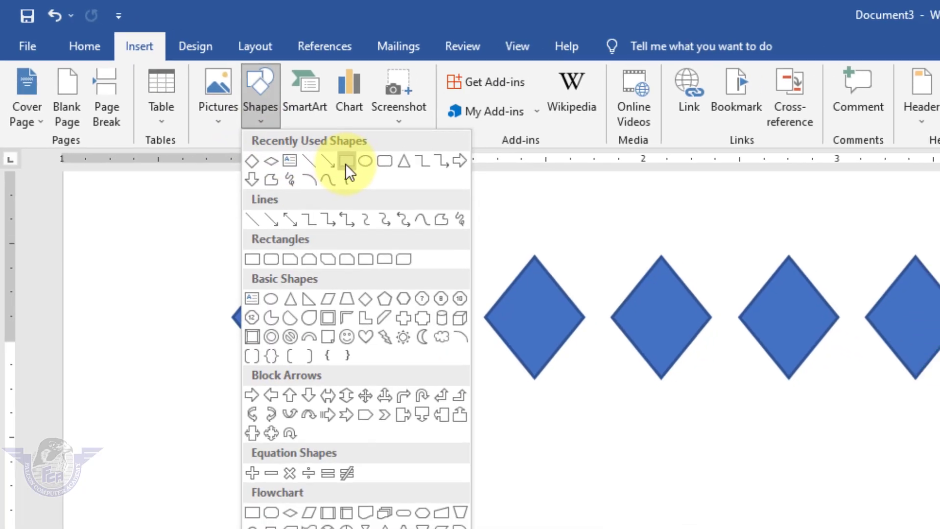
left_click(347, 171)
left_click_drag(179, 332, 389, 505)
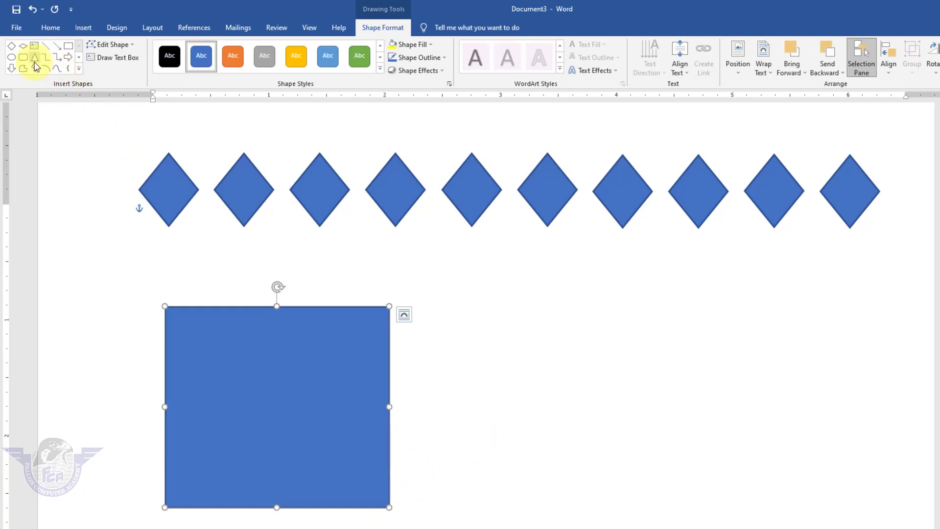
- Draw a circle beside the rectangle, smaller than it, and fill it with yellow
left_click(12, 58)
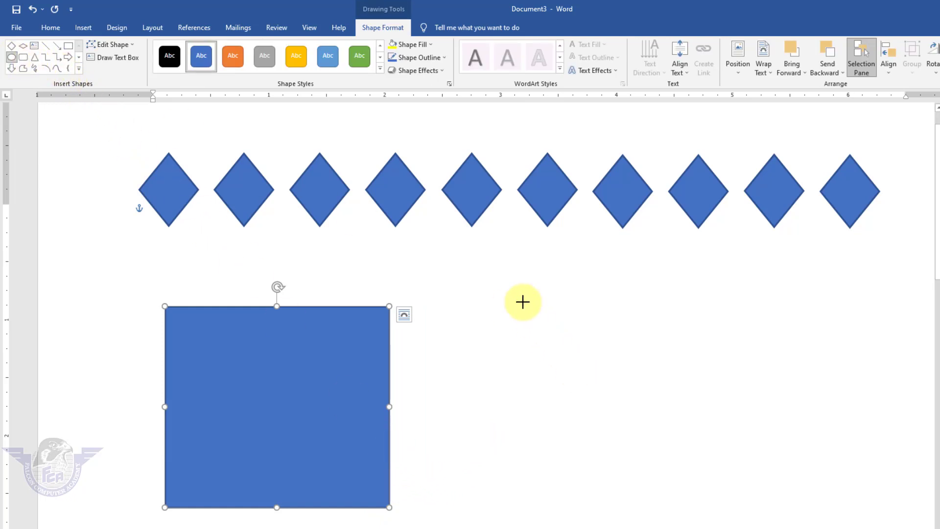
left_click_drag(543, 314, 636, 438)
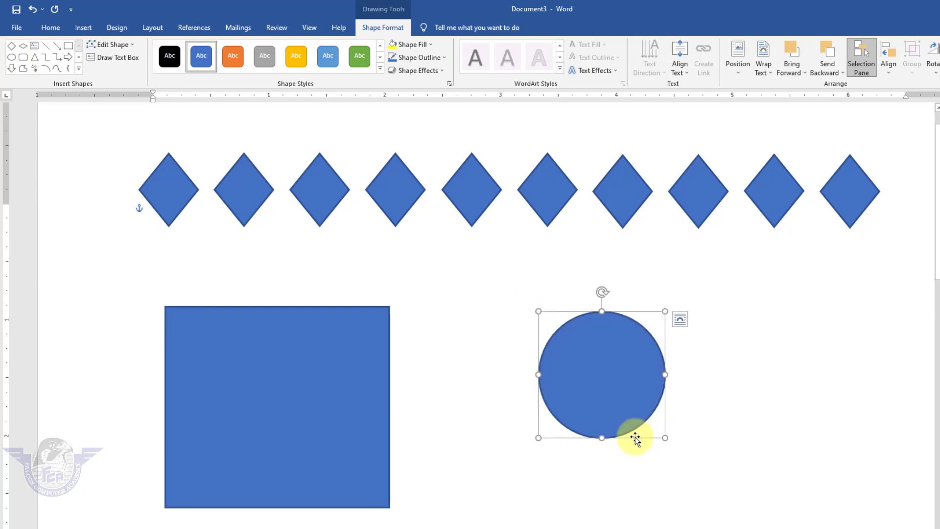
left_click(396, 45)
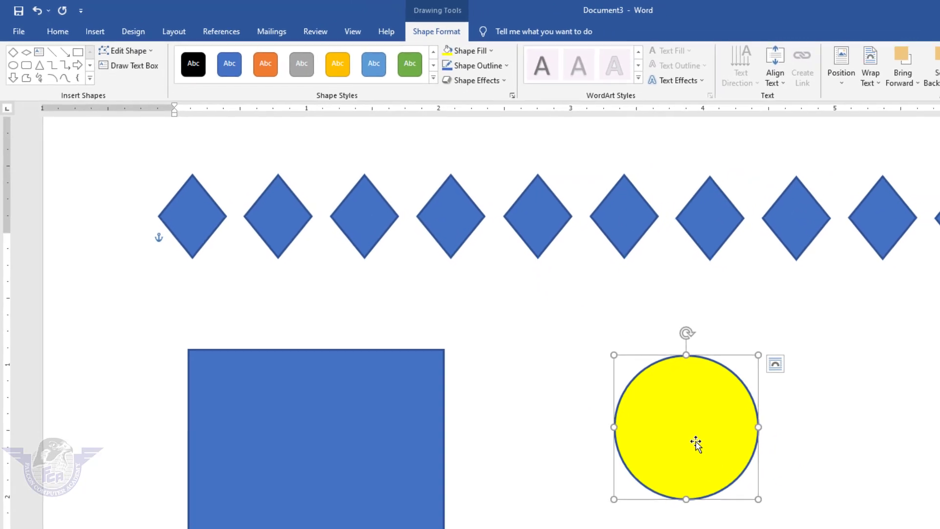
- Move the yellow circle slightly away from the rectangle and shrink it to a smaller oval
left_click_drag(716, 445, 753, 453)
left_click_drag(794, 365, 795, 365)
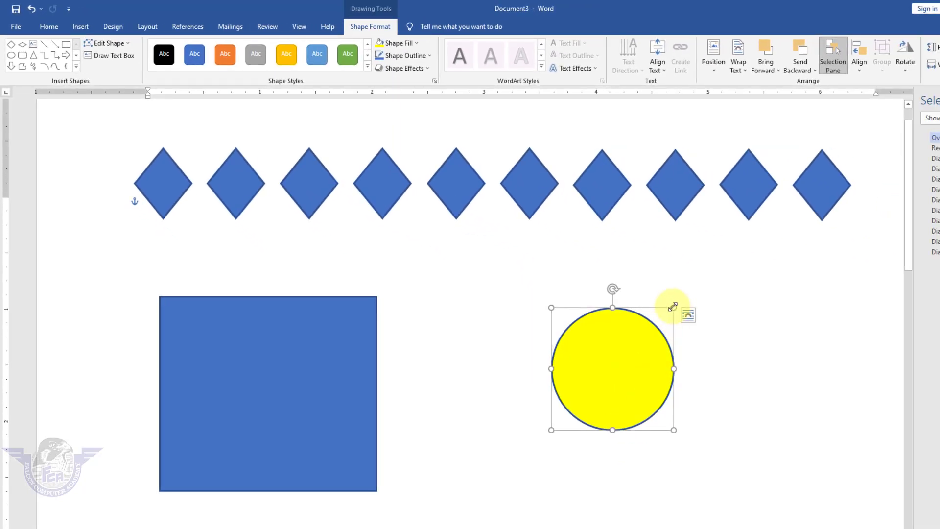
left_click_drag(673, 307, 647, 325)
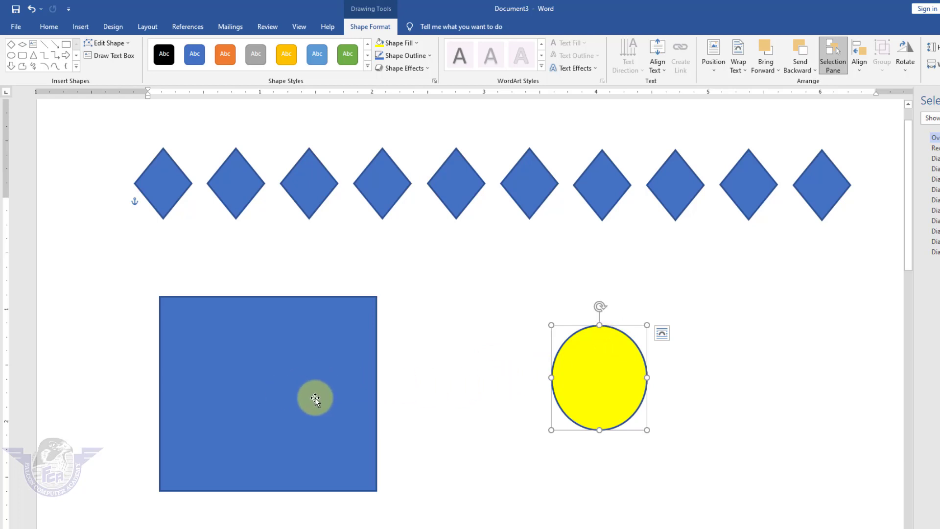
- Select the rectangle together with the yellow oval and set the alignment reference to Align Selected Objects
key("shift")
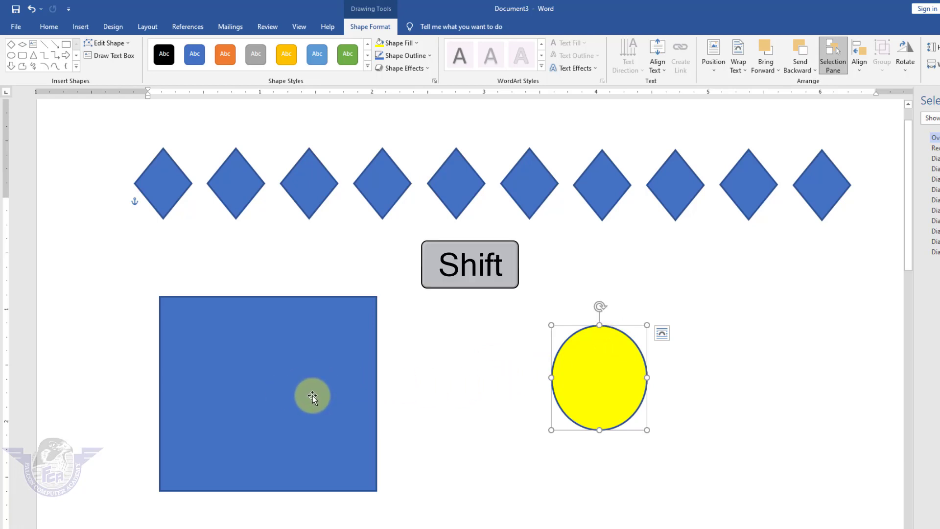
left_click(310, 392, "shift")
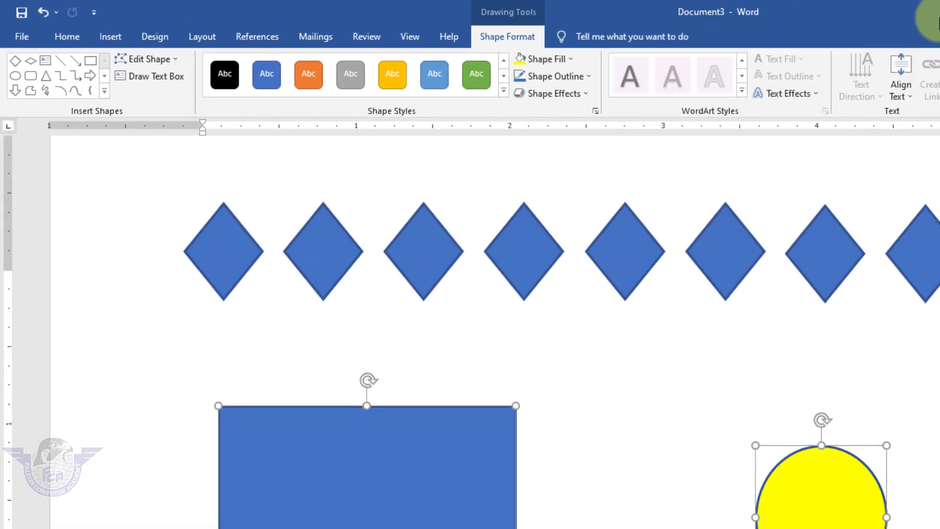
left_click(810, 65)
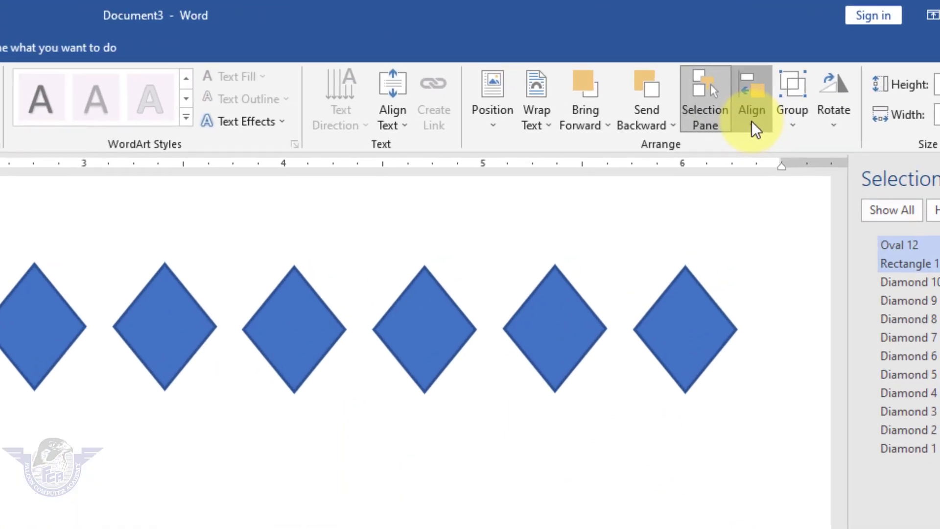
left_click(751, 122)
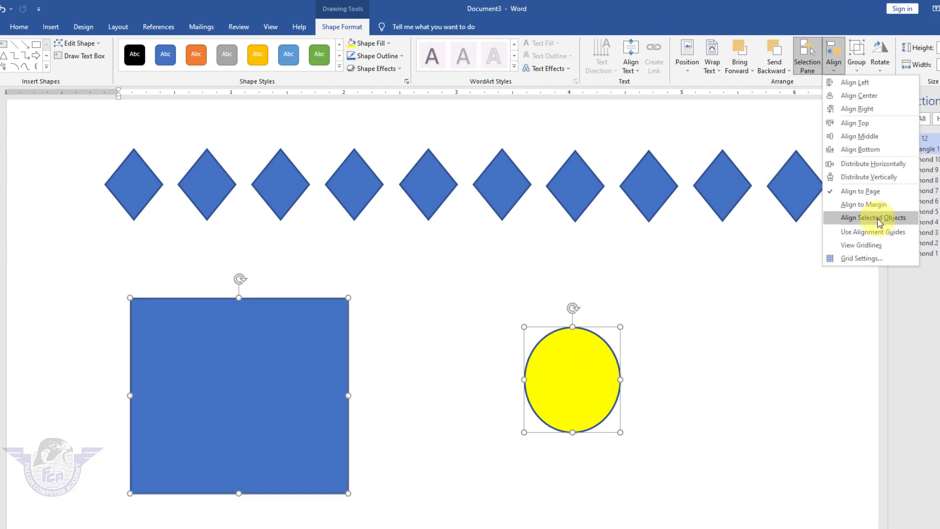
left_click(875, 218)
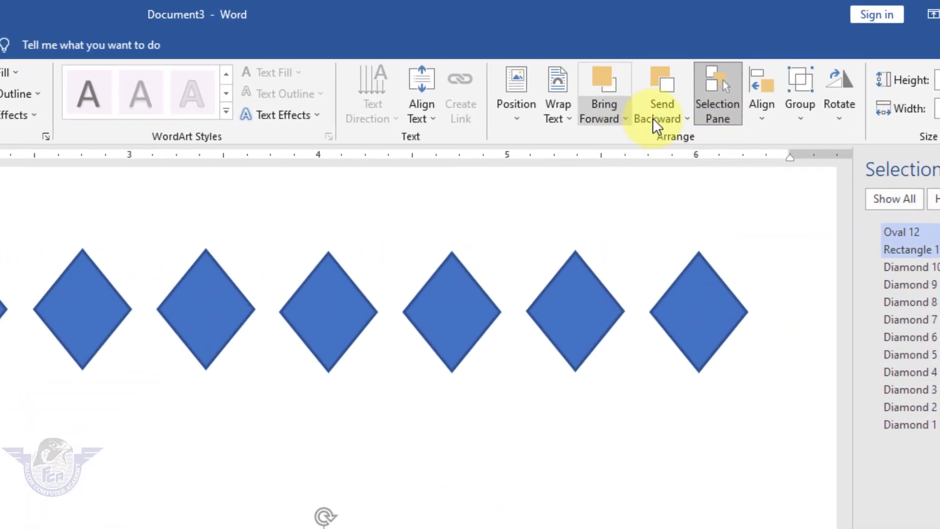
- Centre the oval inside the rectangle with Align Center and Align Middle, and deselect both shapes
left_click(778, 93)
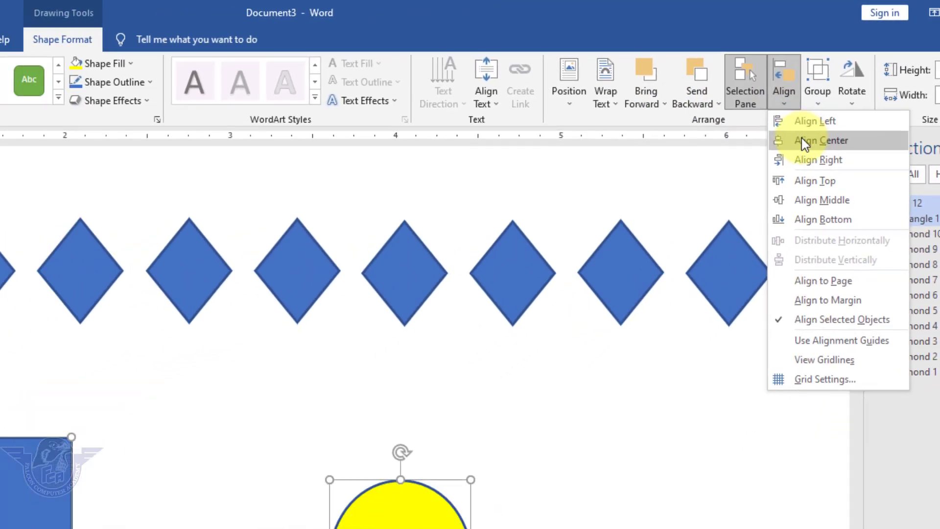
left_click(801, 140)
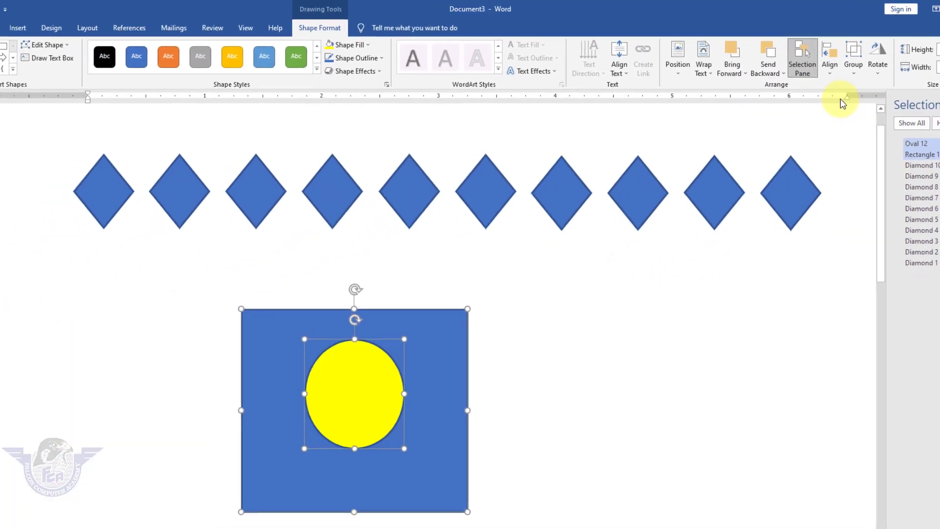
left_click(784, 97)
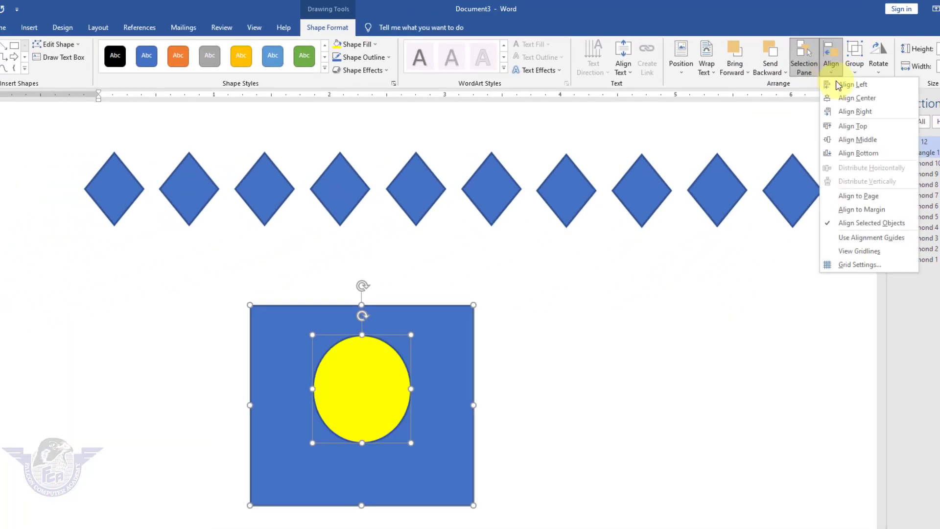
left_click(858, 140)
left_click(658, 302)
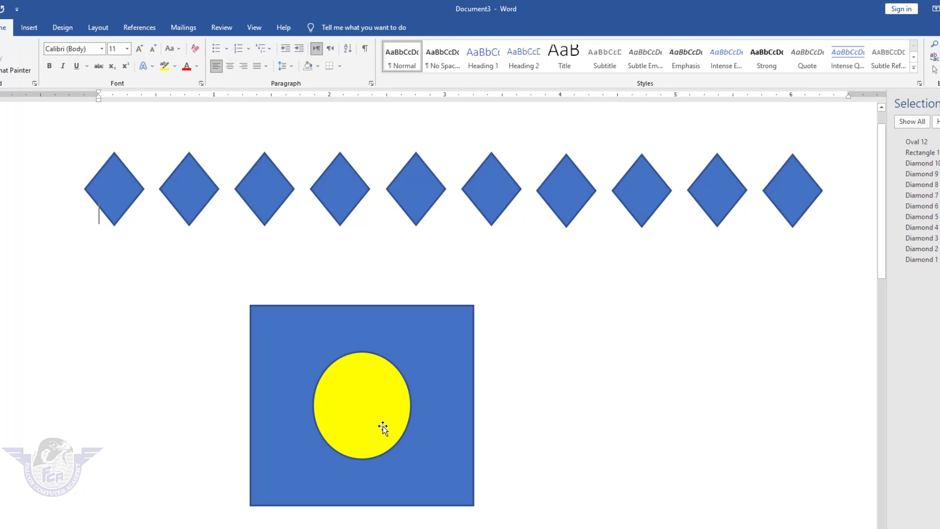
- Select the oval and rectangle together, align them to their left edges, and after that to their right edges
left_click(378, 409)
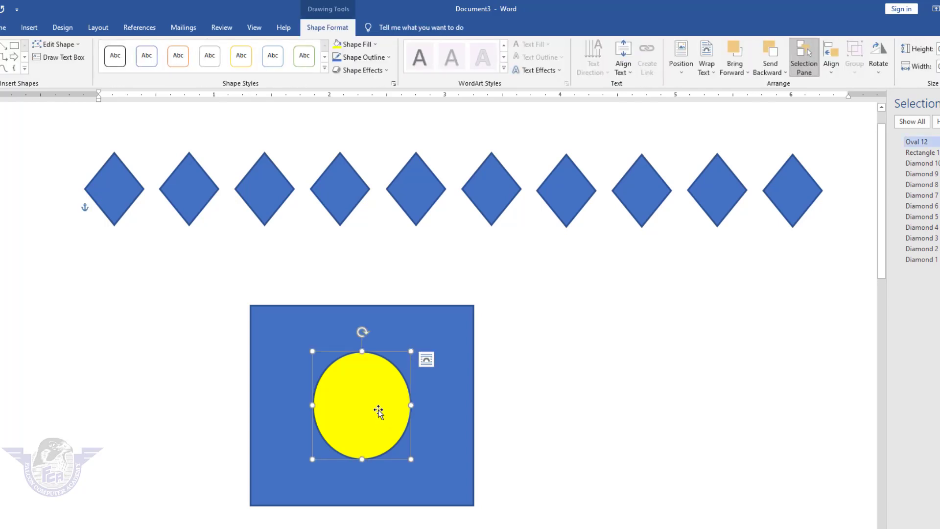
left_click(450, 336, "shift")
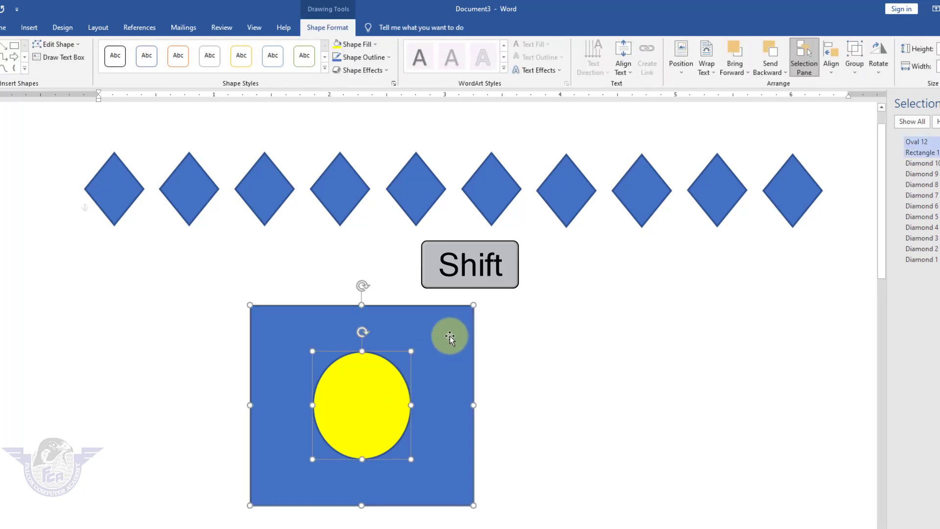
left_click(841, 75)
left_click(850, 84)
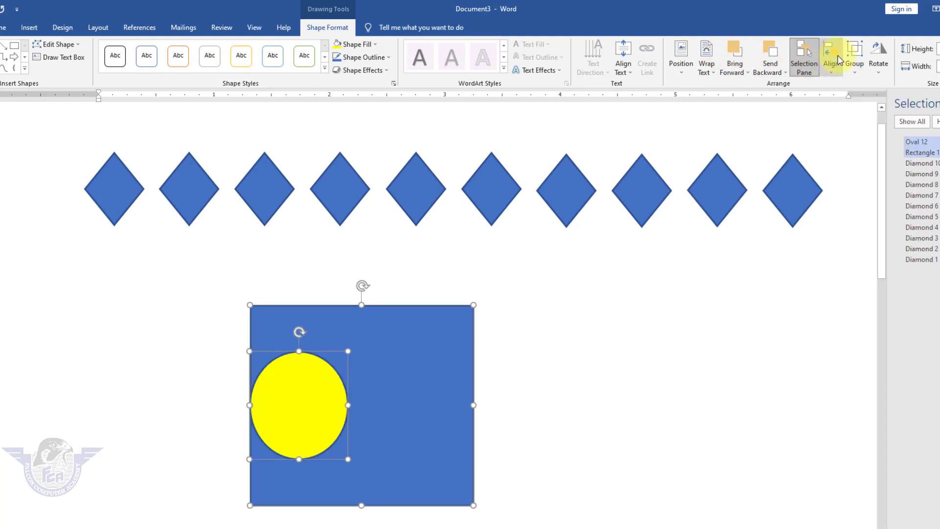
left_click(840, 60)
left_click(857, 109)
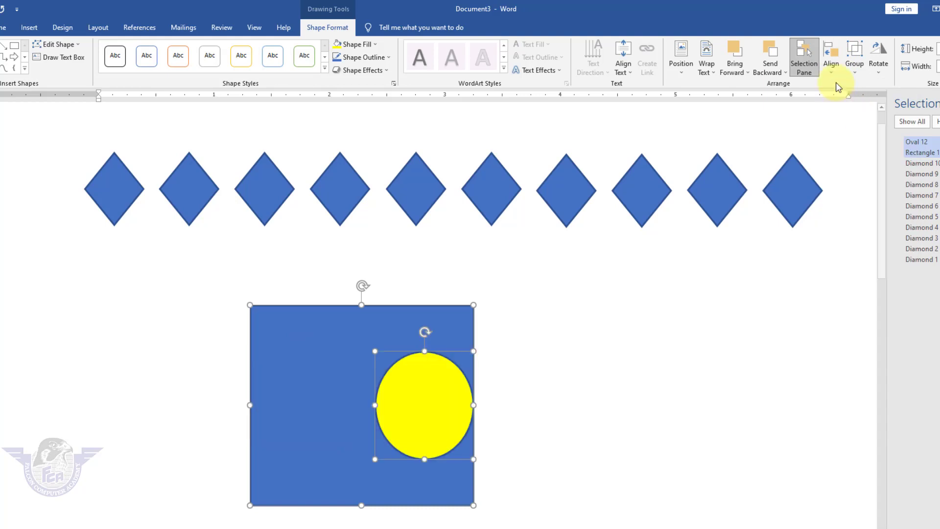
- Centre the oval horizontally in the rectangle and align both shapes to their top edges
left_click(833, 63)
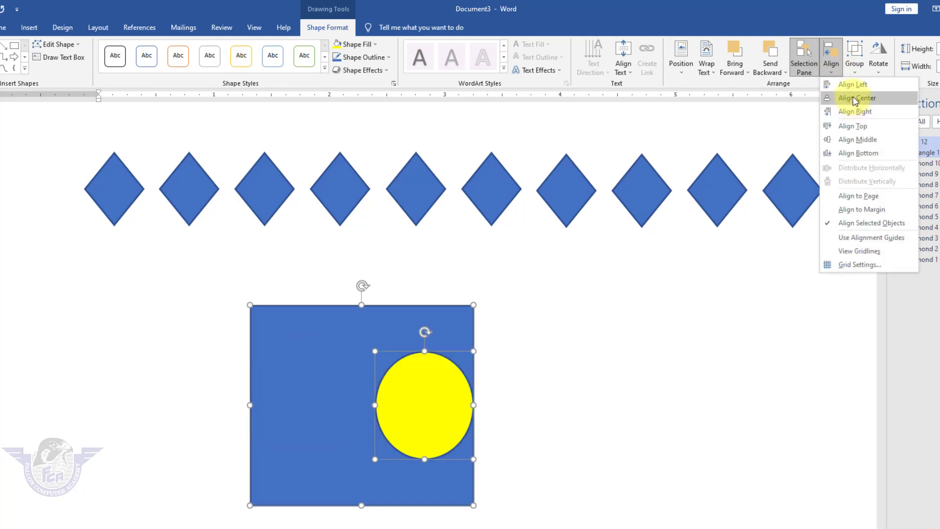
left_click(854, 100)
left_click(831, 63)
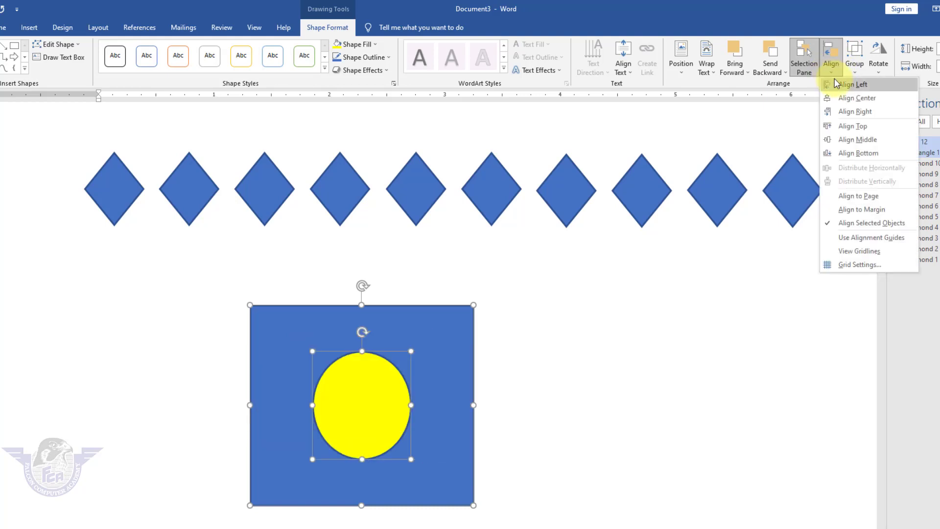
left_click(853, 126)
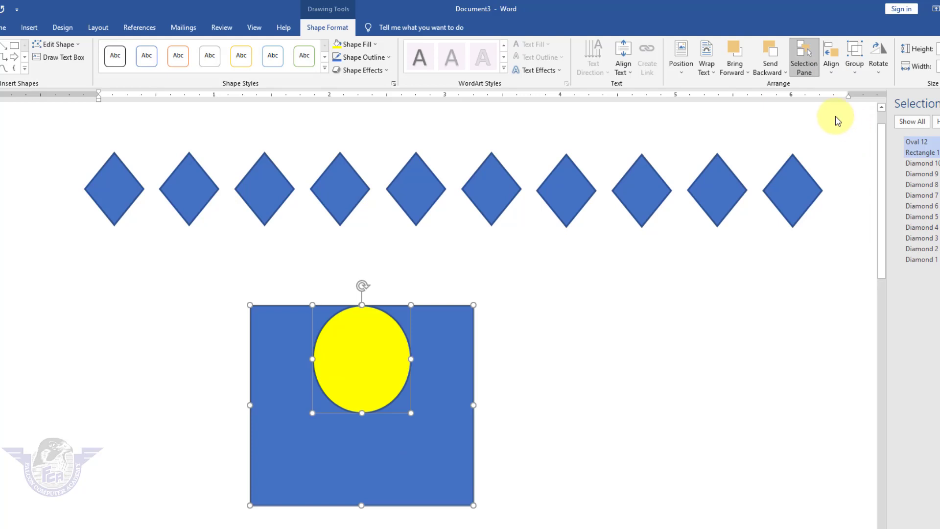
- Align both shapes to their bottom edges, and after that centre the oval in the rectangle with Align Center and Align Middle
left_click(832, 66)
left_click(861, 148)
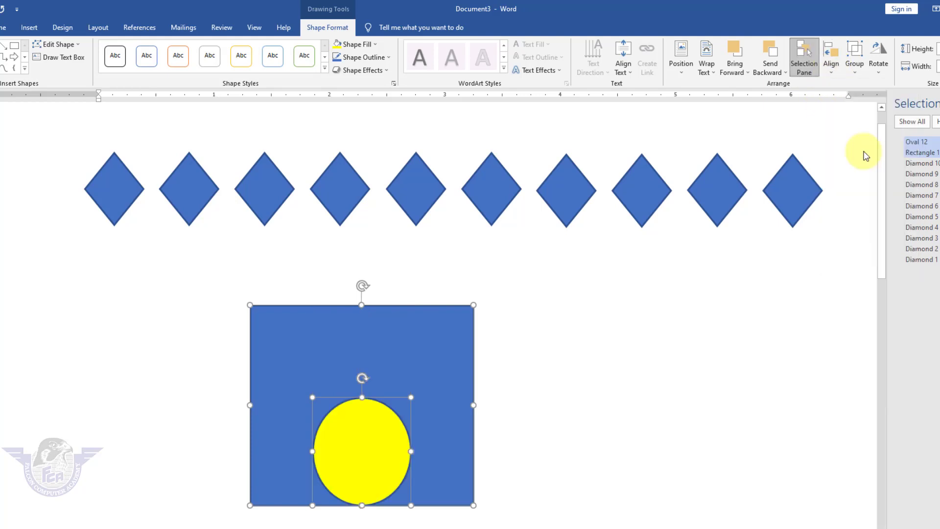
left_click(831, 63)
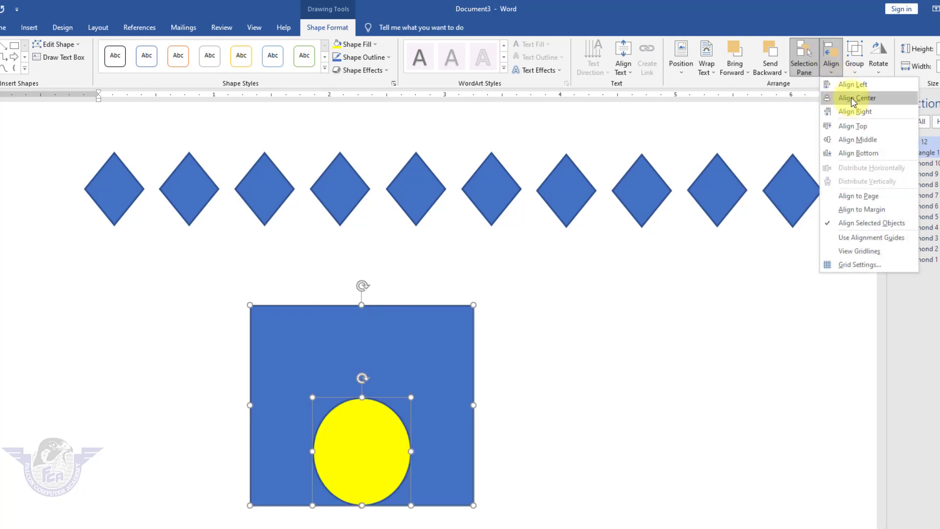
left_click(854, 99)
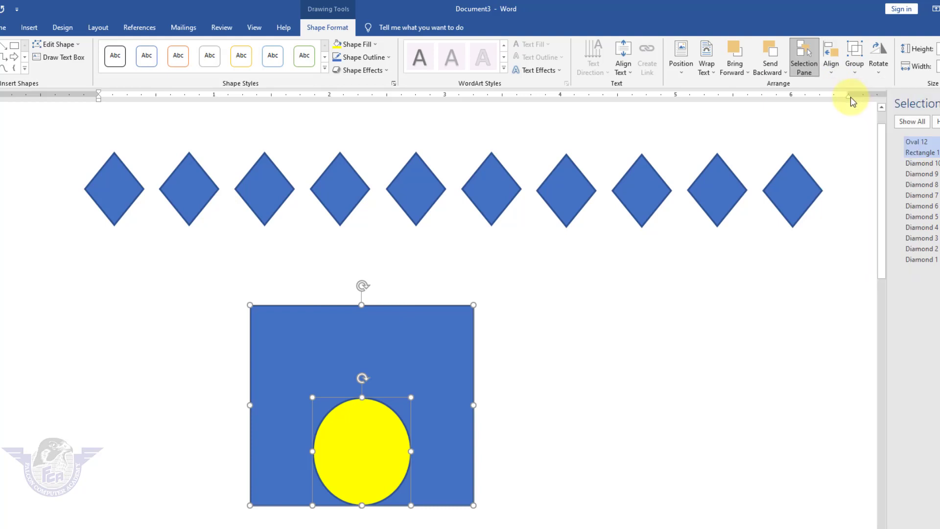
left_click(832, 67)
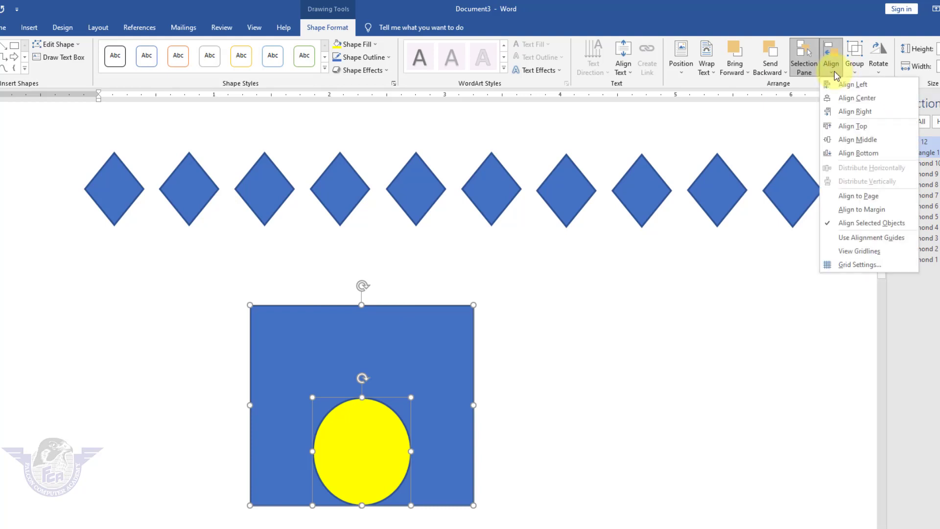
left_click(855, 140)
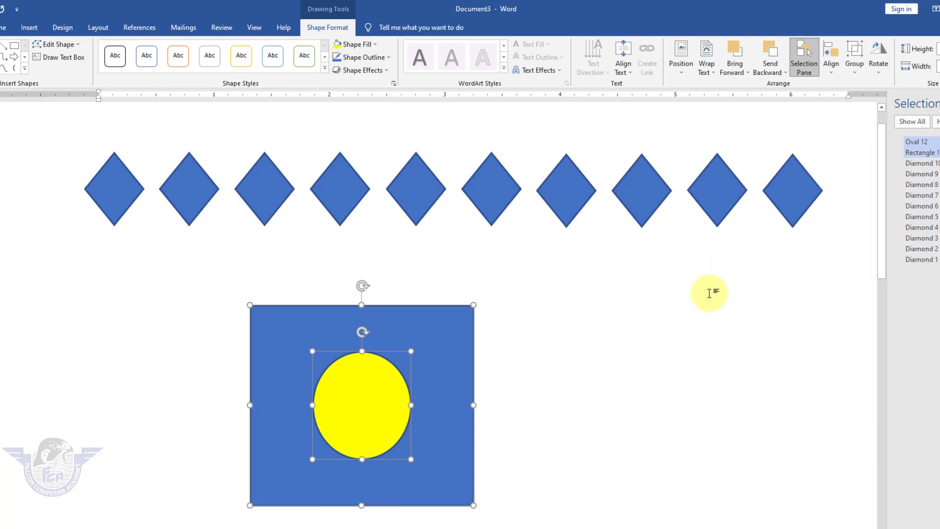
- Draw a long horizontal line across the page in the empty area below the rectangle
scroll(733, 284, "down", 2)
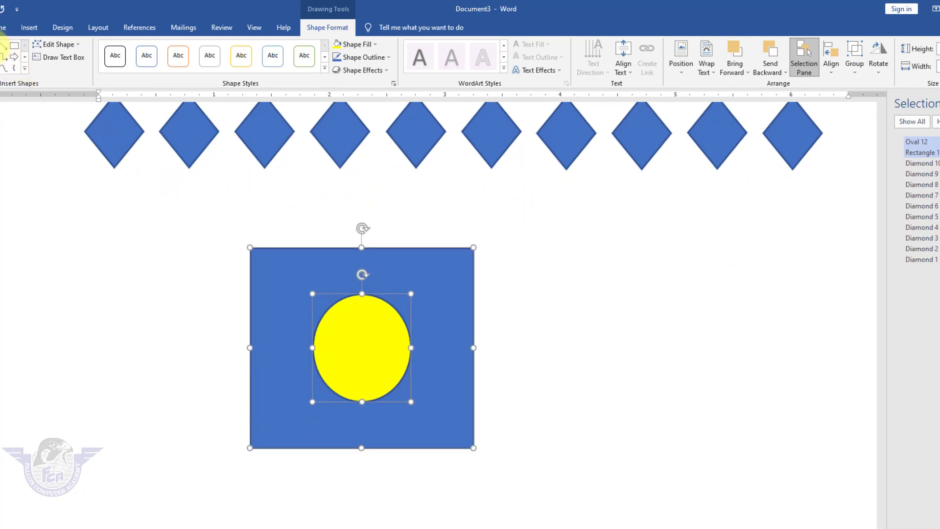
scroll(346, 274, "down", 4)
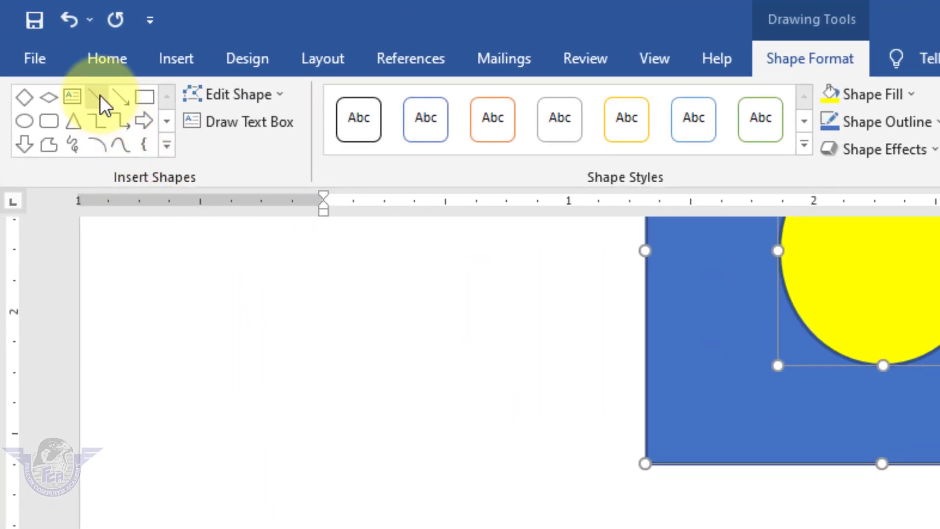
left_click(100, 95)
mouse_move(140, 360)
left_mouse_down()
mouse_move(796, 356)
mouse_move(886, 340)
mouse_move(887, 360)
left_mouse_up()
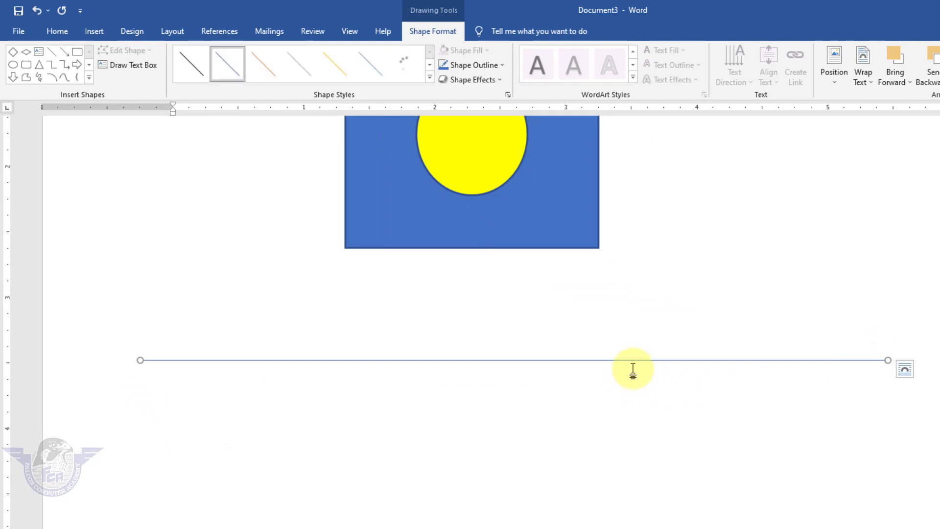
- Copy the horizontal line three times, placing the copies one below another with unequal gaps and staggered ends
key("ctrl")
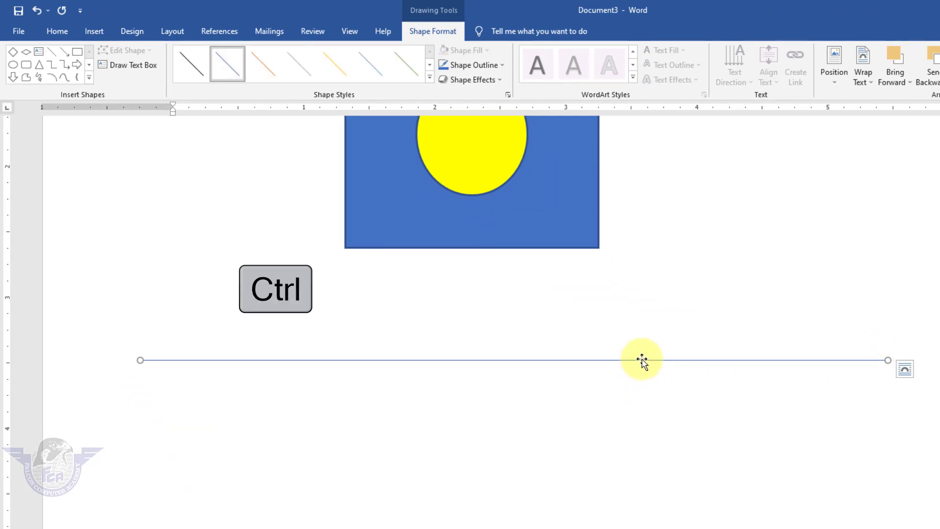
left_click_drag(641, 361, 669, 396)
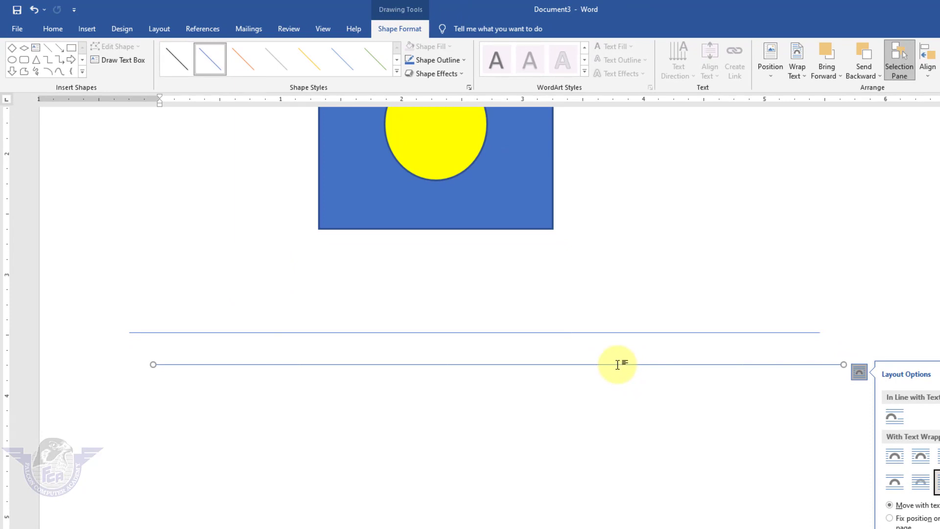
left_click_drag(619, 362, 588, 398)
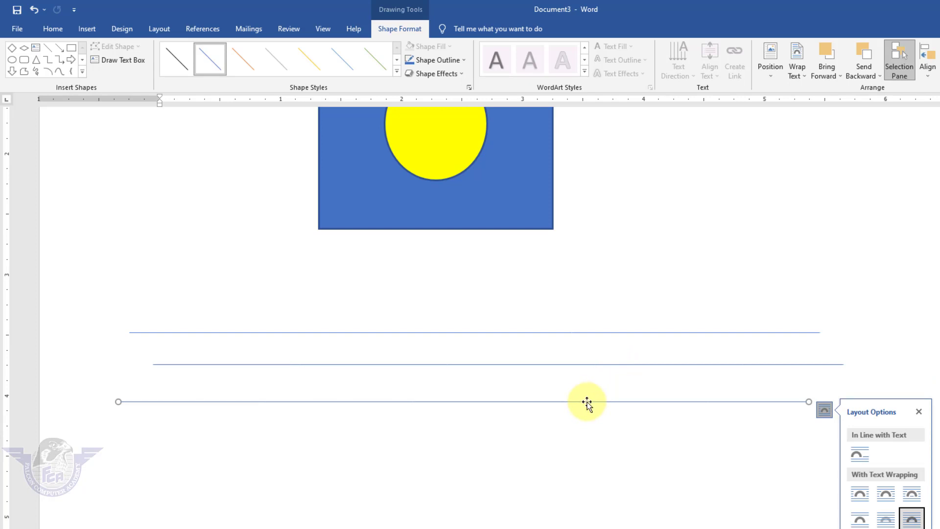
left_click_drag(587, 402, 621, 426)
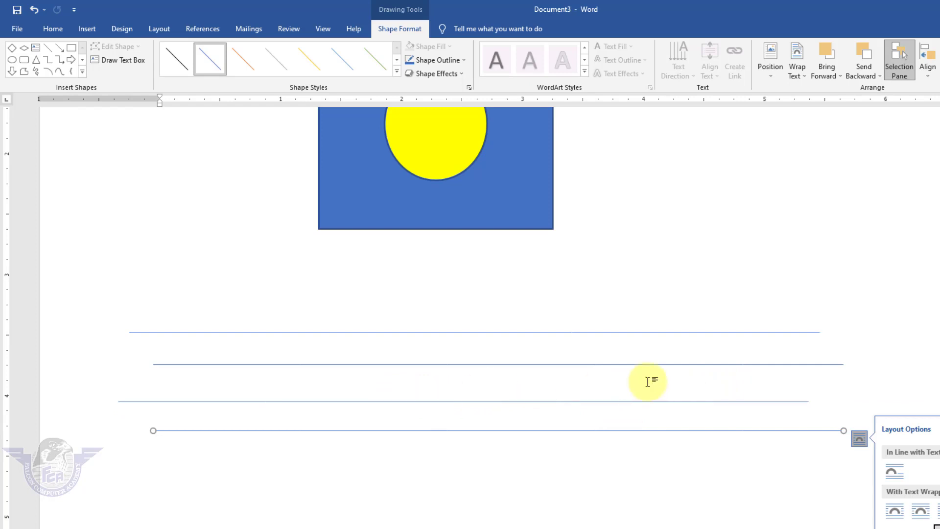
- Select all four horizontal lines together
left_click(52, 28)
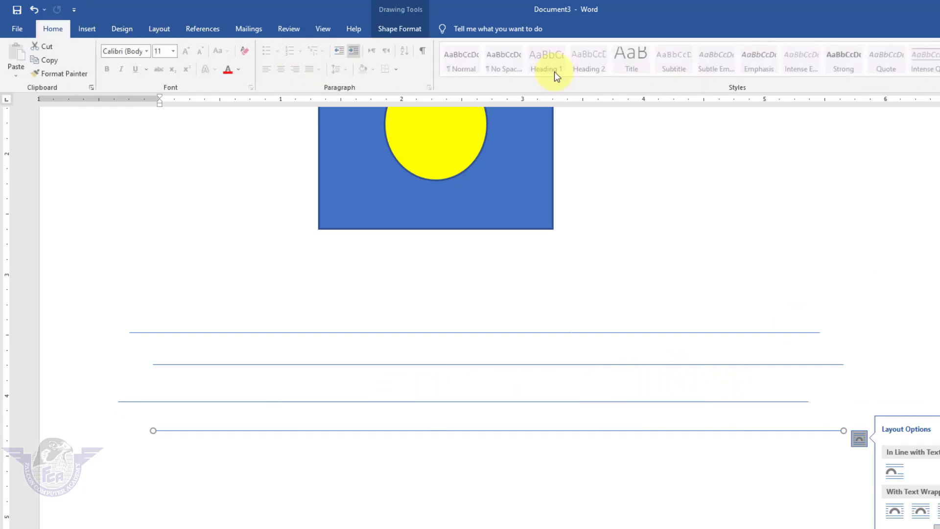
key("alt+F10")
left_click(939, 73)
left_click(939, 74)
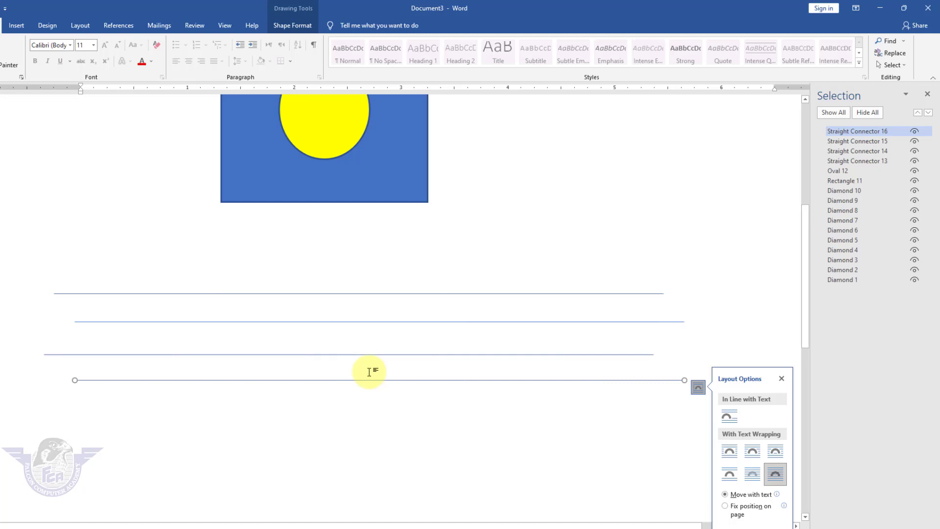
key("shift")
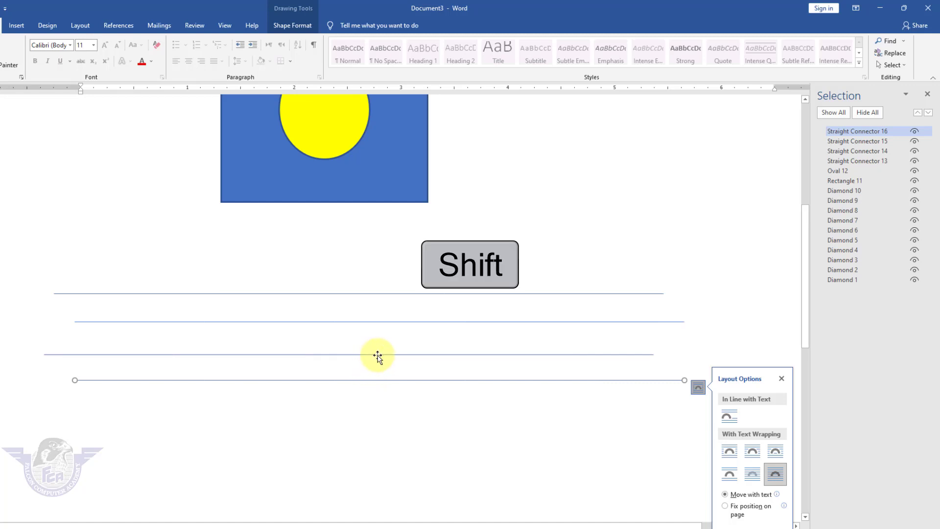
left_click(379, 355, "shift")
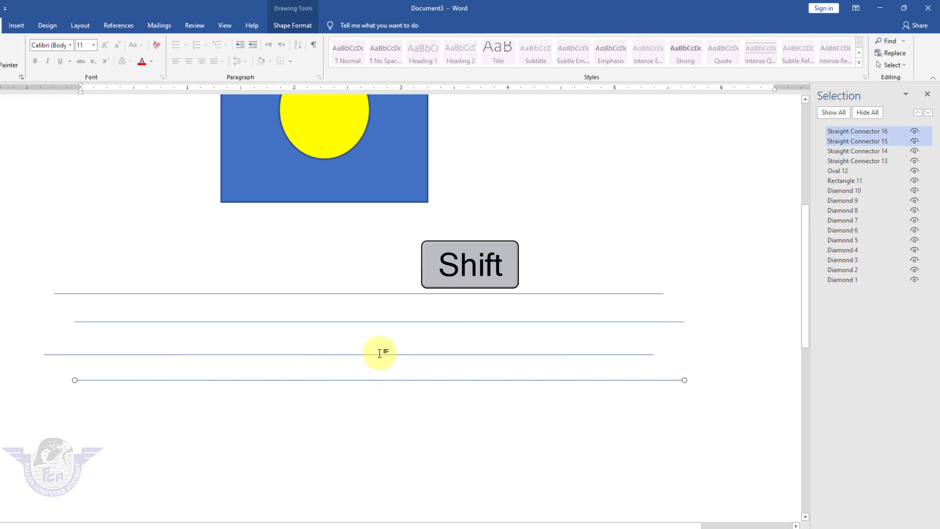
left_click(399, 322, "shift")
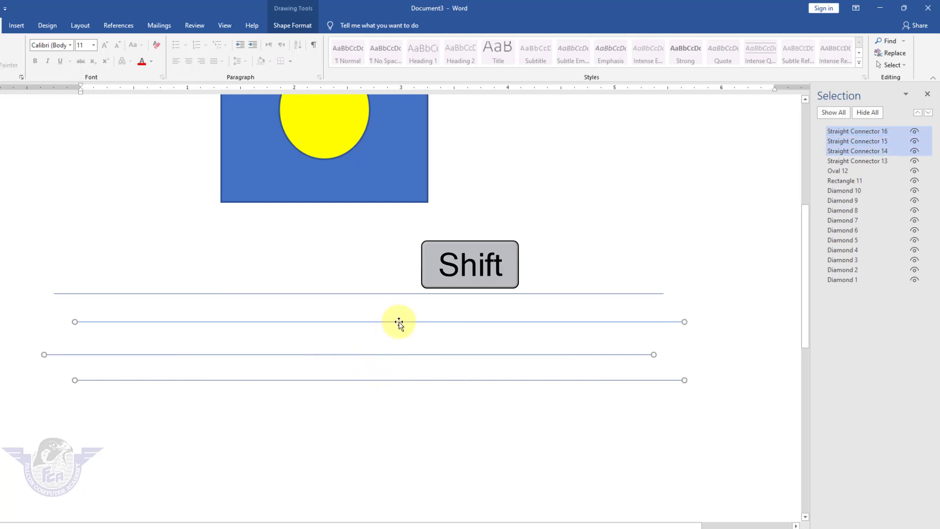
left_click(413, 294, "shift")
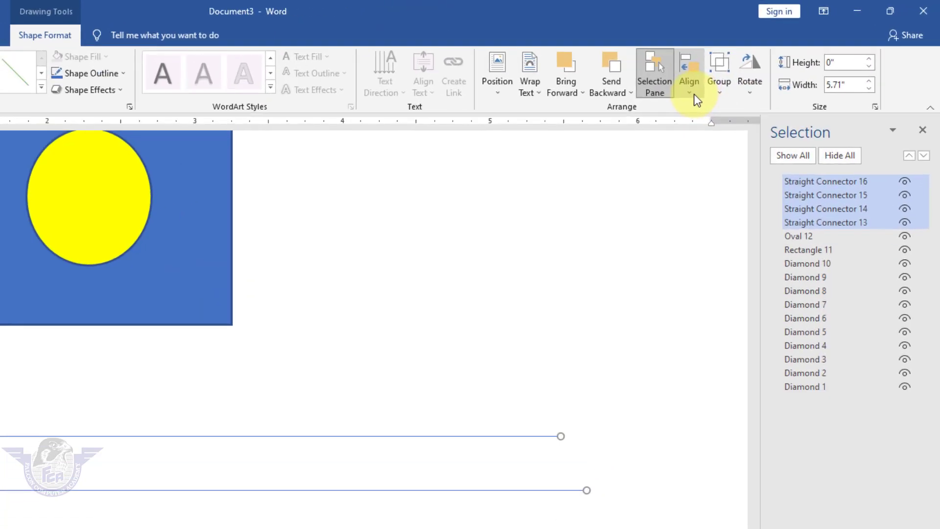
- Distribute the four selected lines vertically and align them with Align Center
left_click(755, 65)
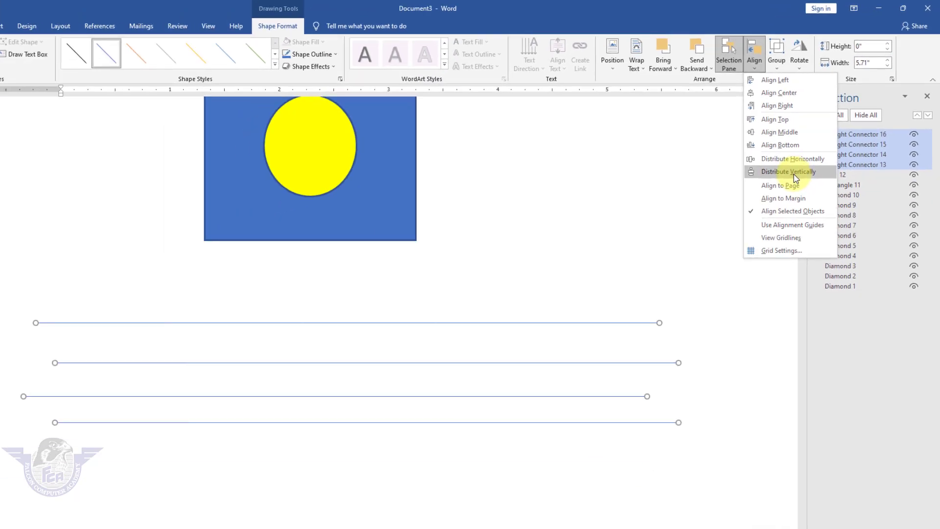
left_click(794, 174)
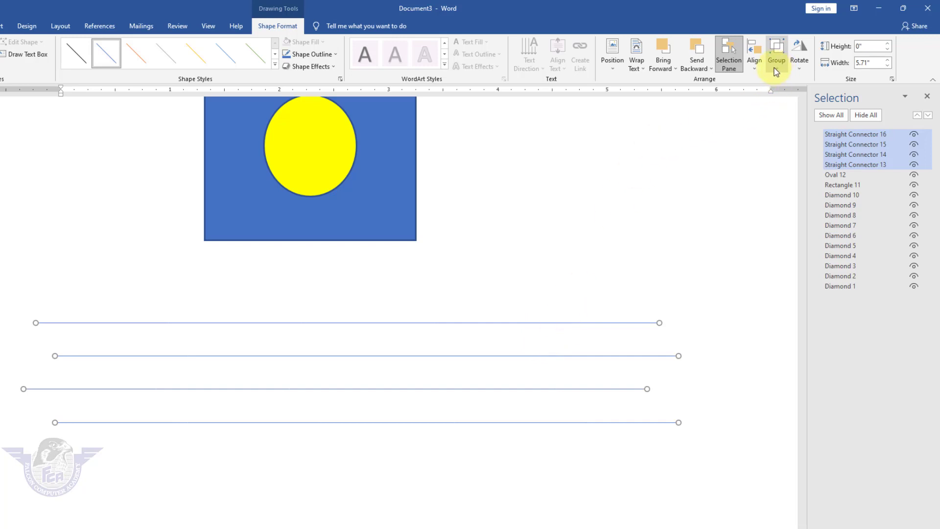
left_click(757, 69)
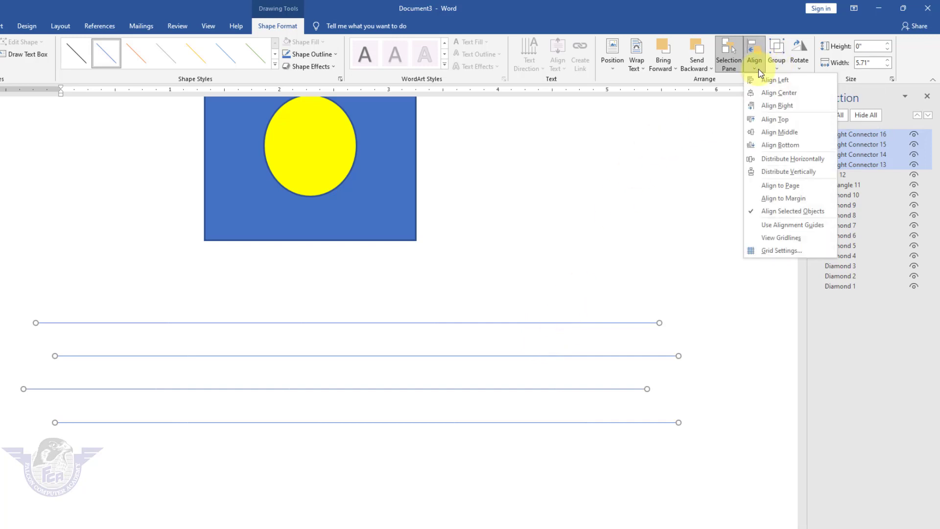
left_click(773, 93)
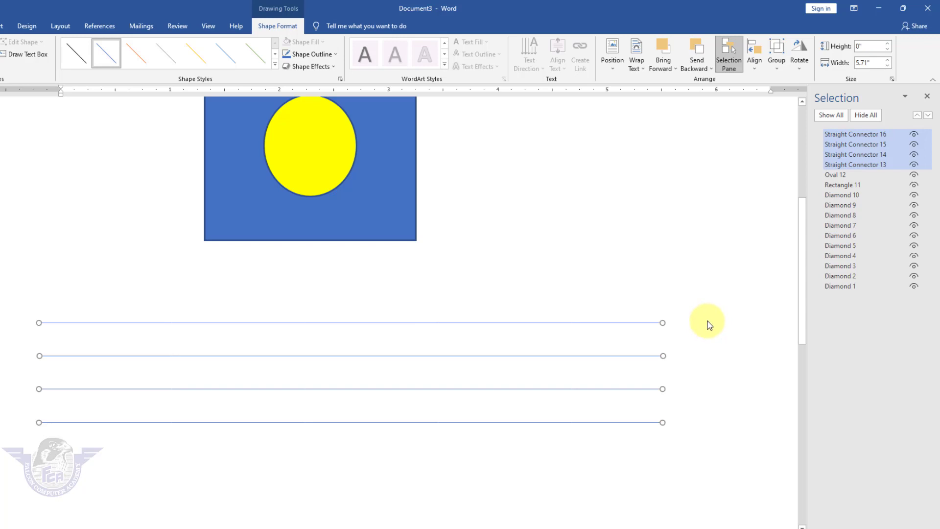
- Draw a circle about 0.31" across below the lines and make five copies of it in a loose, staggered column
scroll(331, 275, "up", 5)
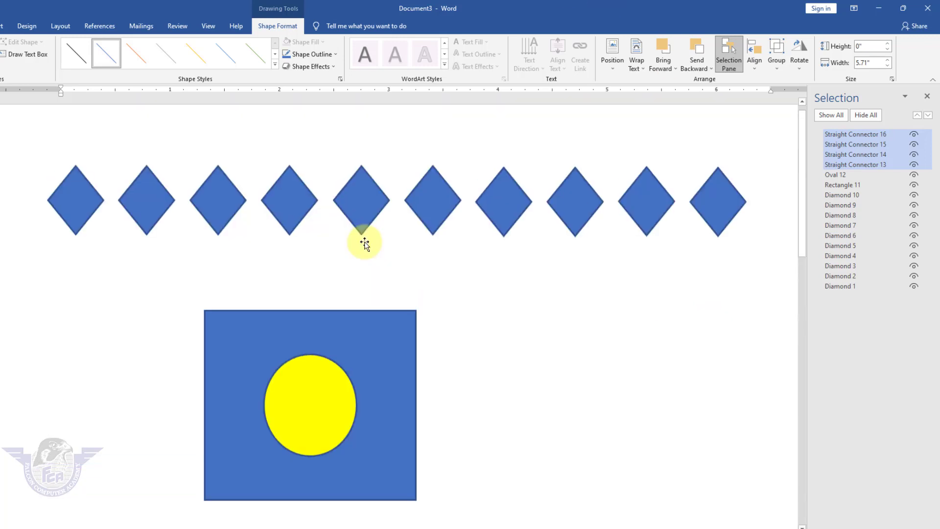
scroll(365, 240, "down", 10)
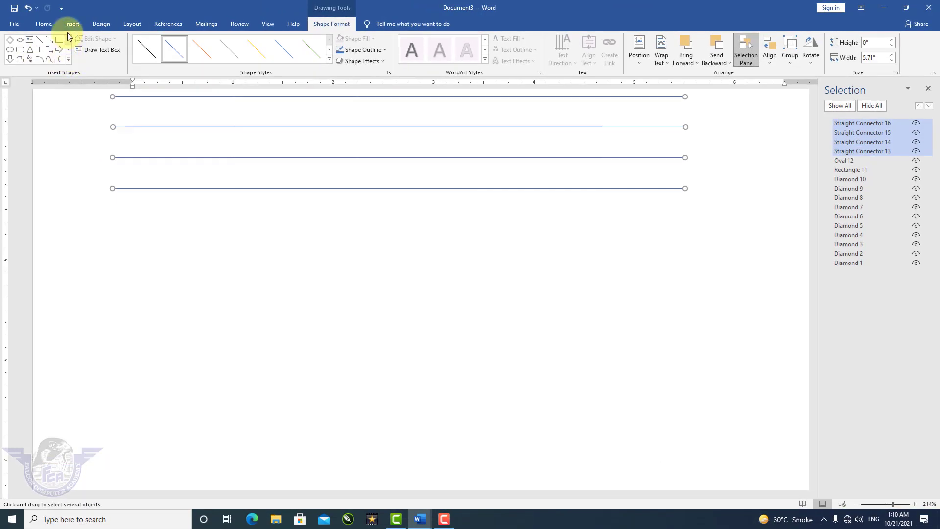
left_click(72, 23)
left_click(134, 63)
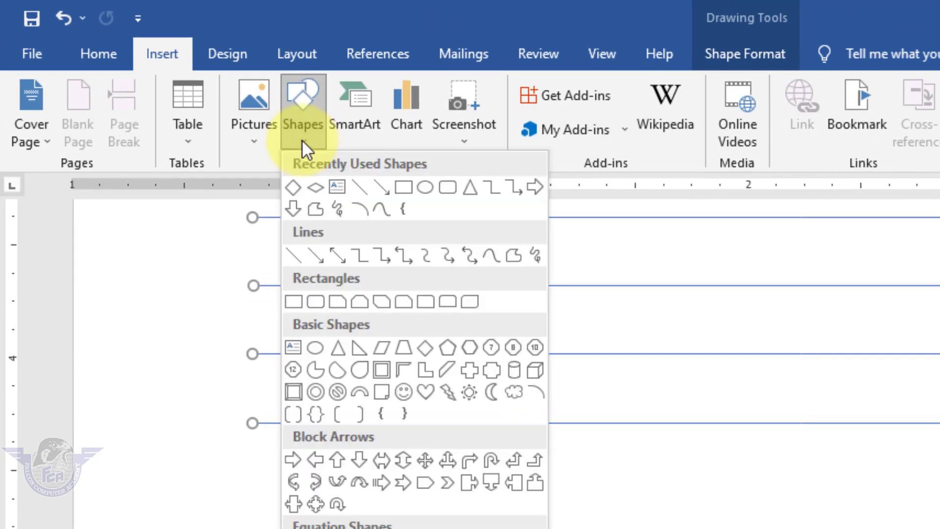
left_click(421, 185)
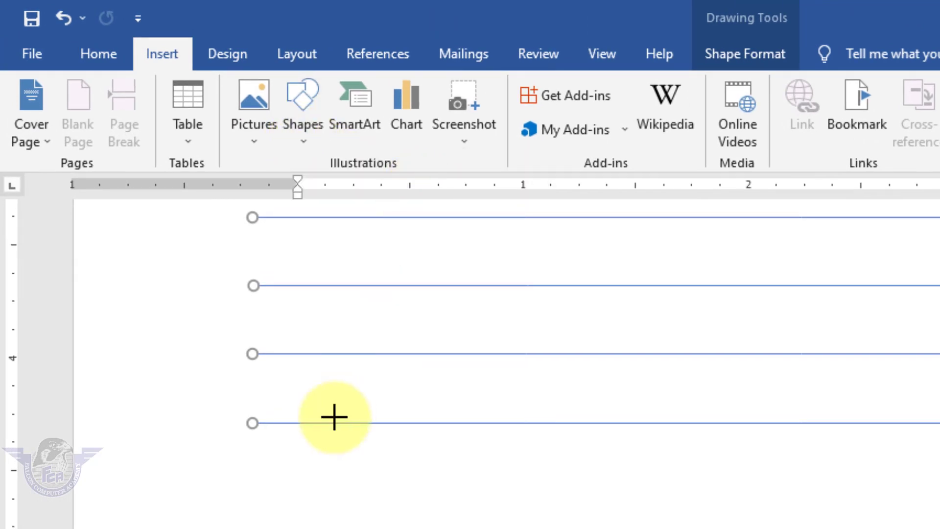
left_click_drag(246, 501, 288, 528)
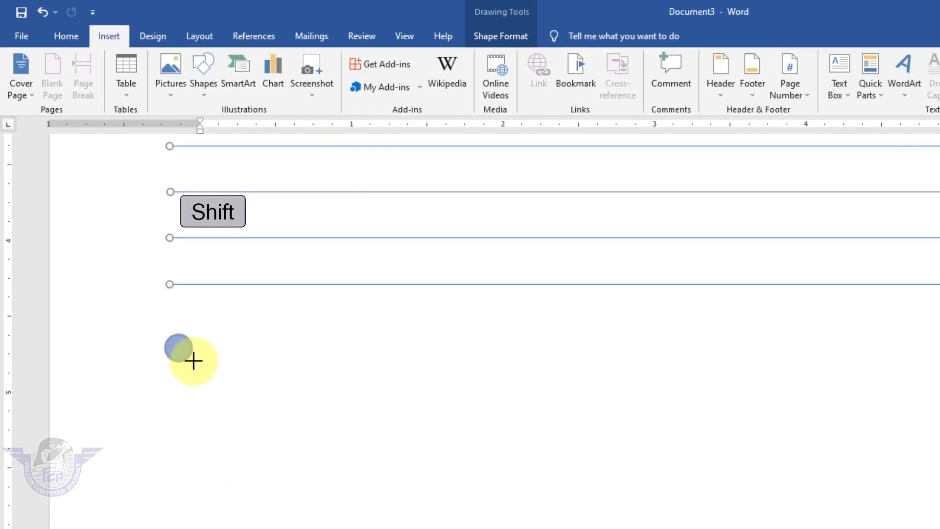
left_click_drag(193, 361, 169, 528)
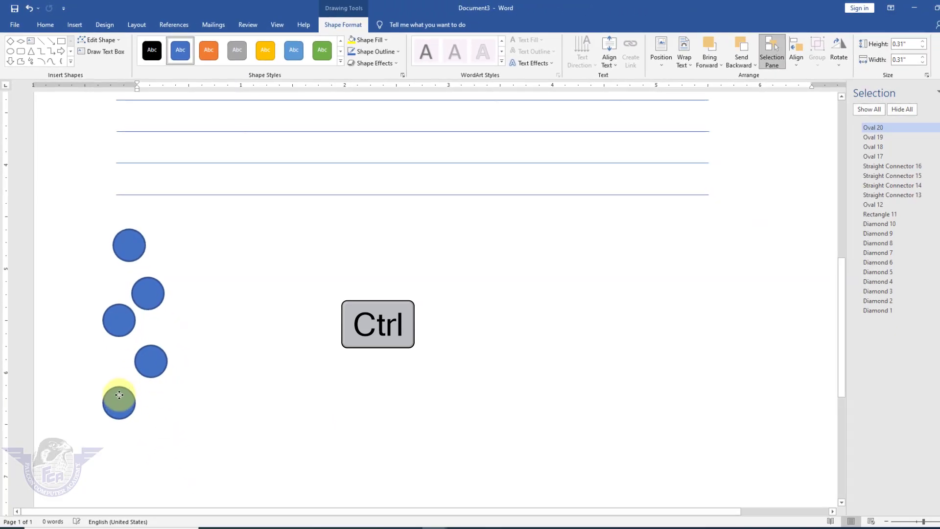
left_click_drag(121, 398, 149, 430)
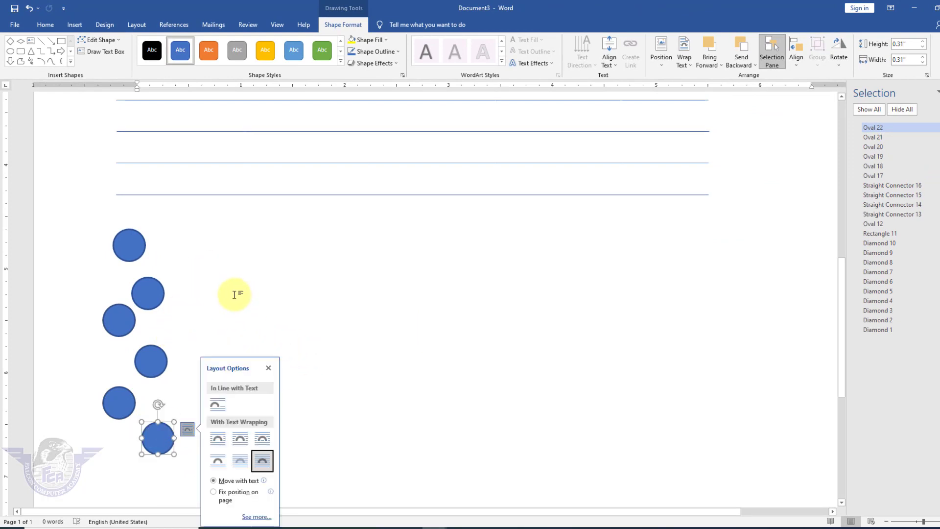
- Select all six small circles and line them up in one column with Align Center
left_click(124, 398, "shift")
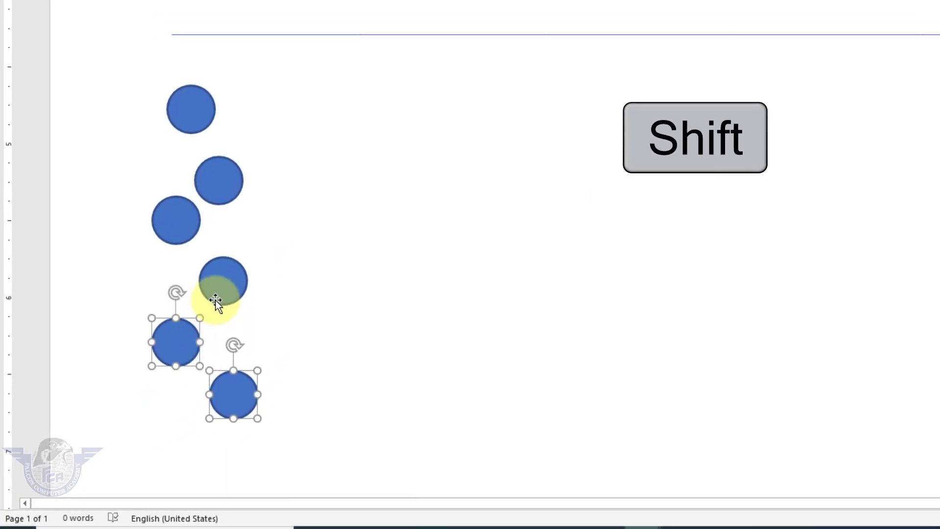
left_click(216, 300, "shift")
left_click(178, 225, "shift")
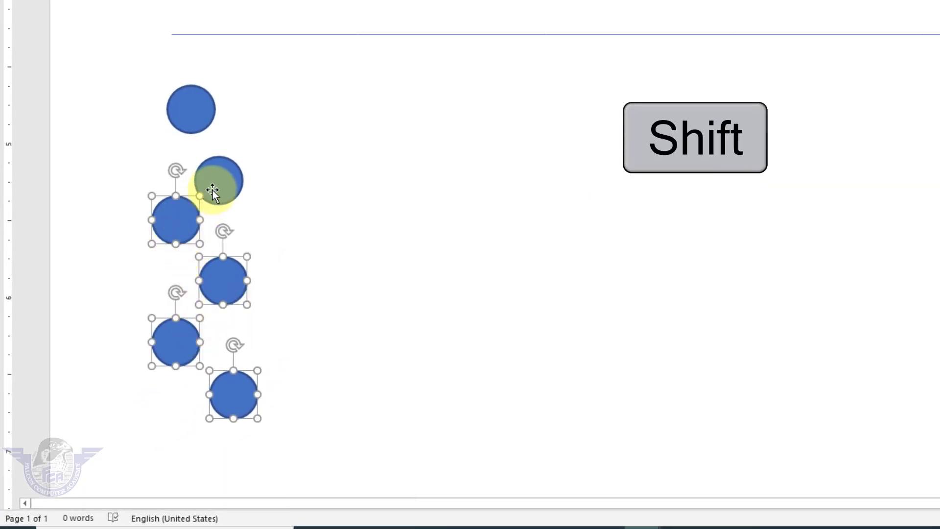
left_click(216, 185, "shift")
left_click(196, 115, "shift")
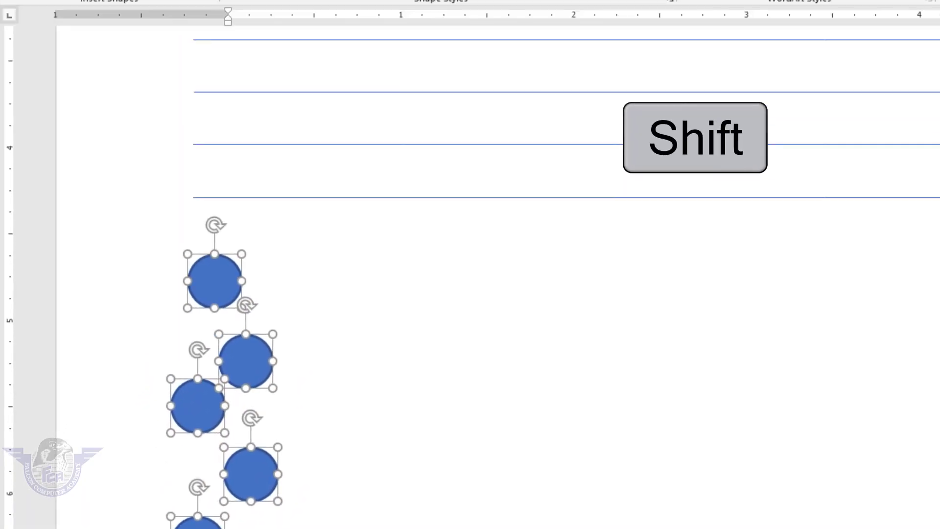
left_click(819, 118)
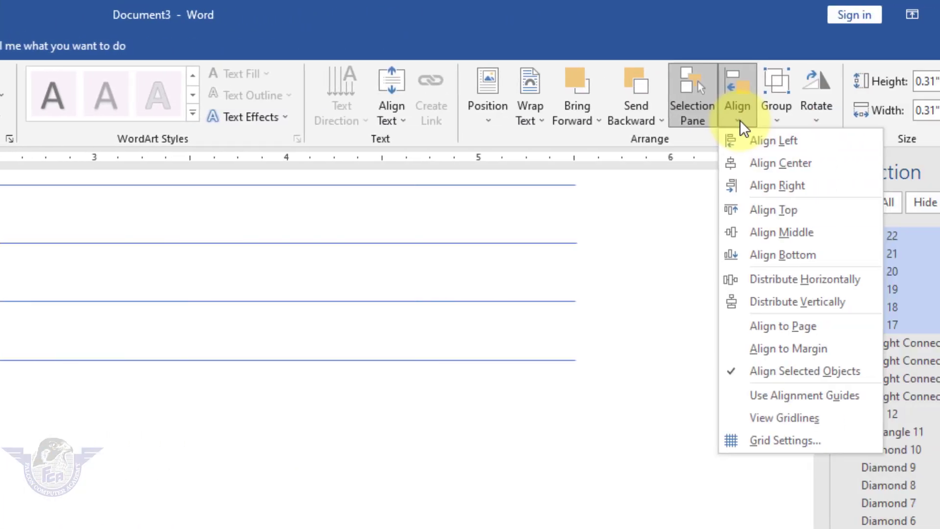
left_click(843, 163)
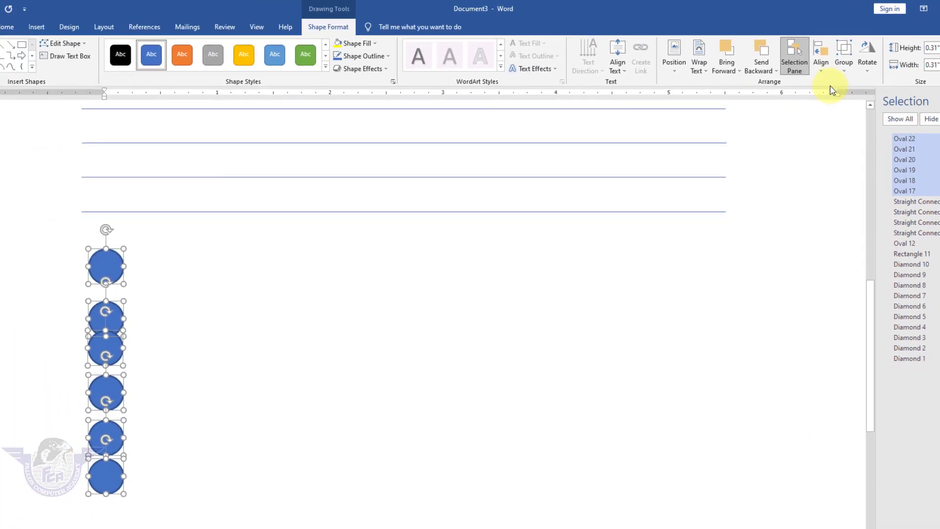
- Apply Distribute Horizontally and then Distribute Vertically to the six circles, and deselect them
left_click(827, 77)
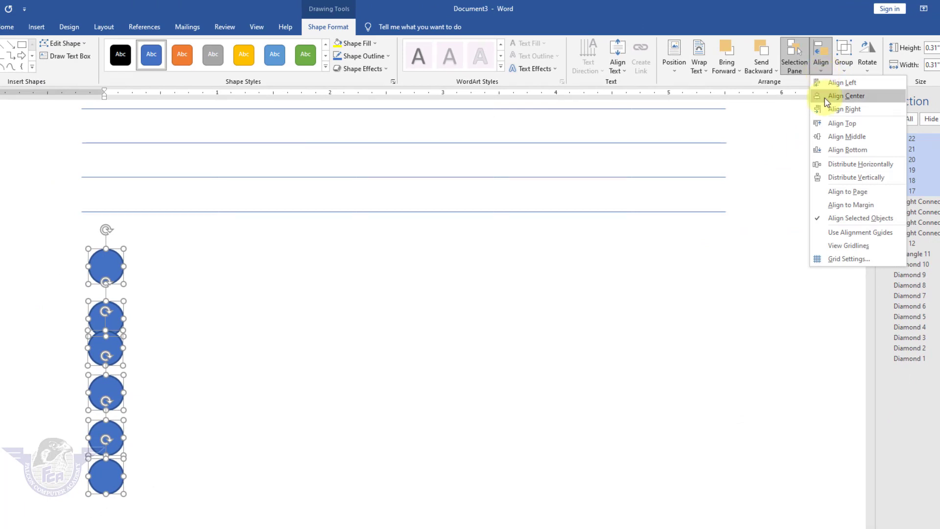
left_click(857, 167)
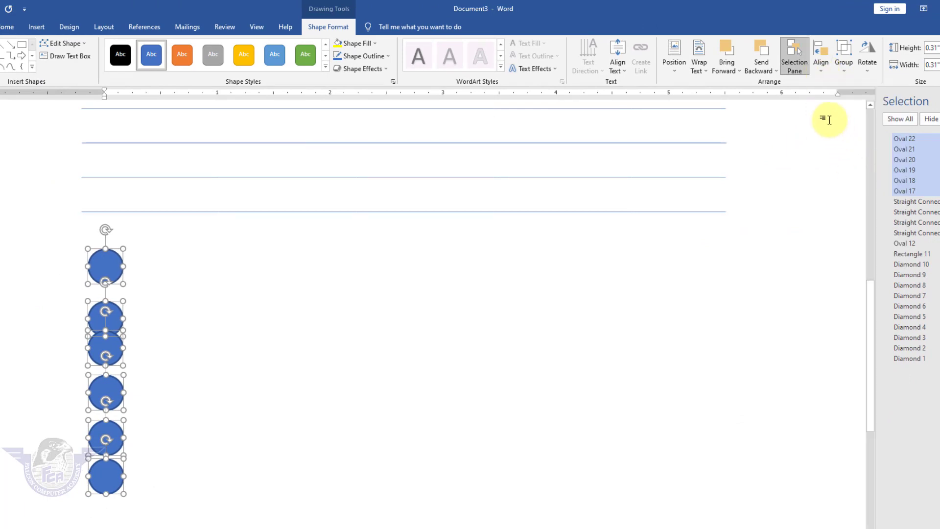
left_click(822, 79)
left_click(856, 178)
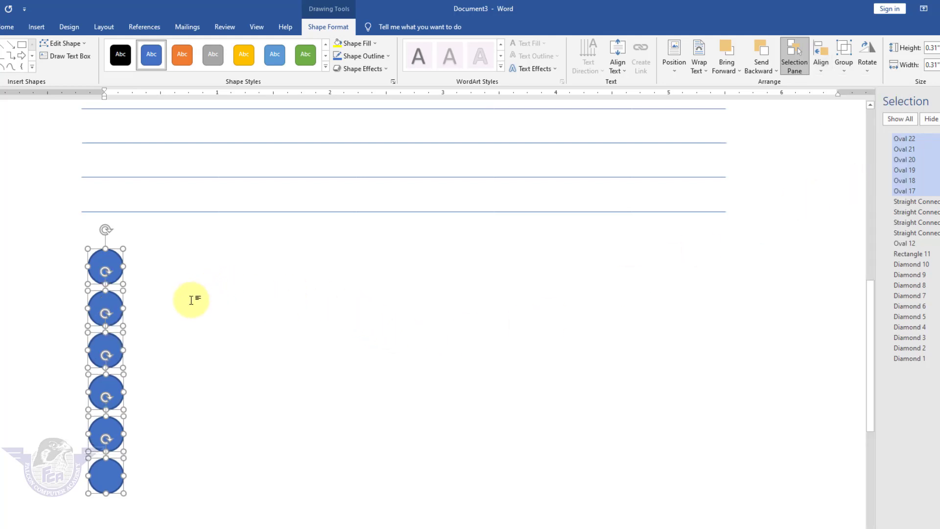
left_click(191, 299)
scroll(220, 287, "up", 8)
scroll(227, 352, "down", 8)
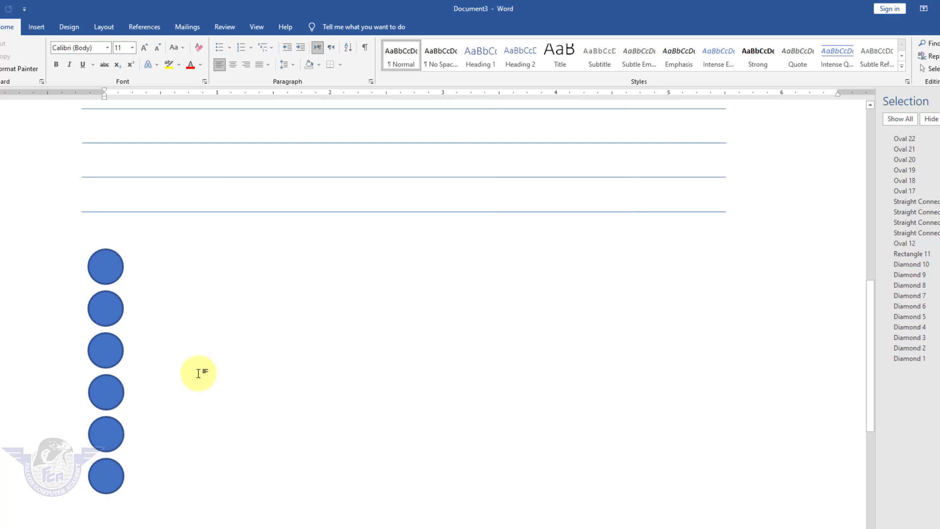
scroll(199, 374, "up", 10)
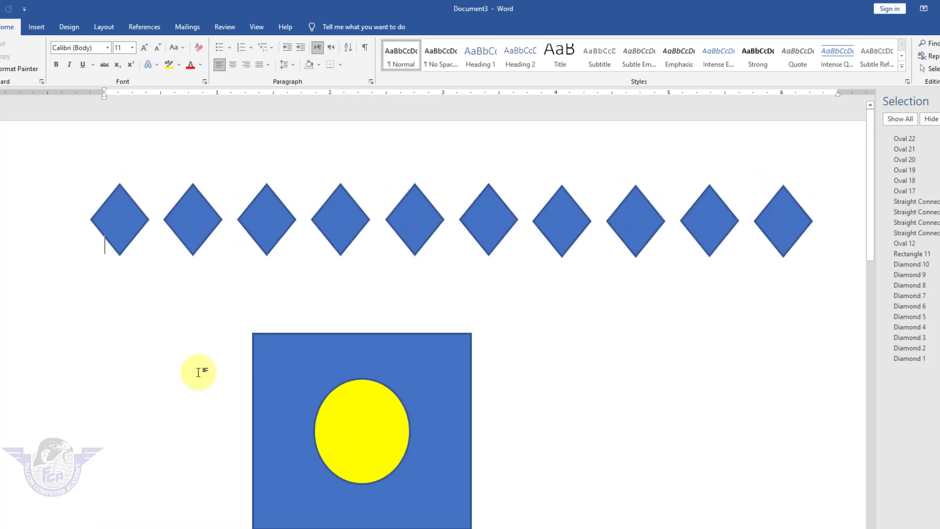
scroll(199, 373, "down", 10)
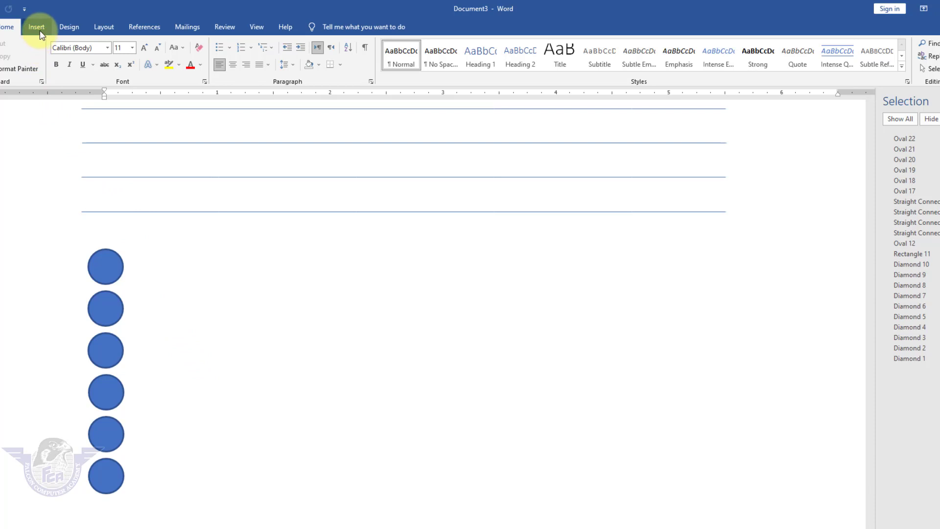
- Insert the picture abstract-20445_1920 from the Wallpaper folder on this device
left_click(37, 27)
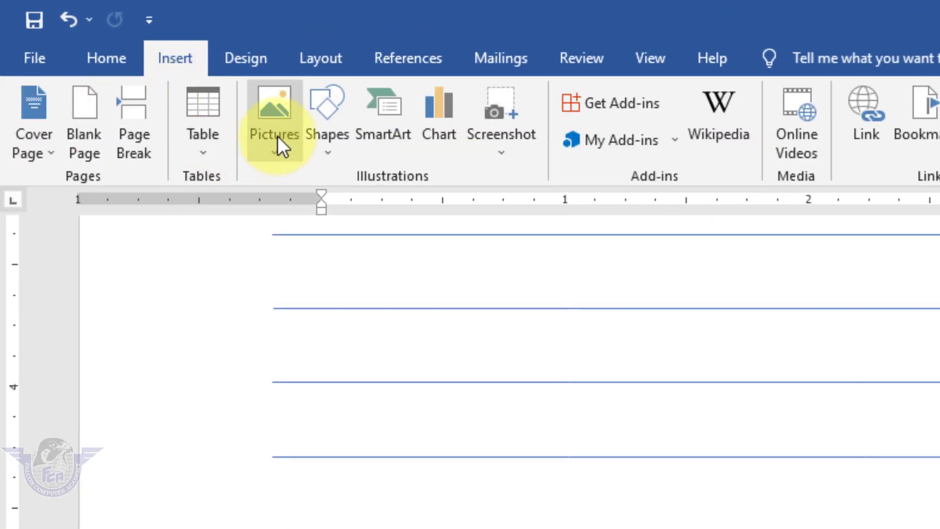
left_click(278, 136)
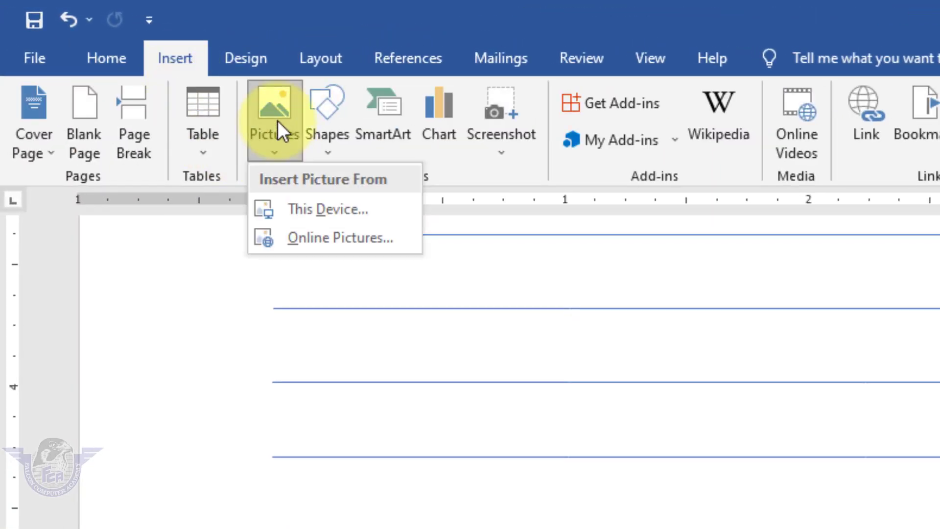
left_click(336, 216)
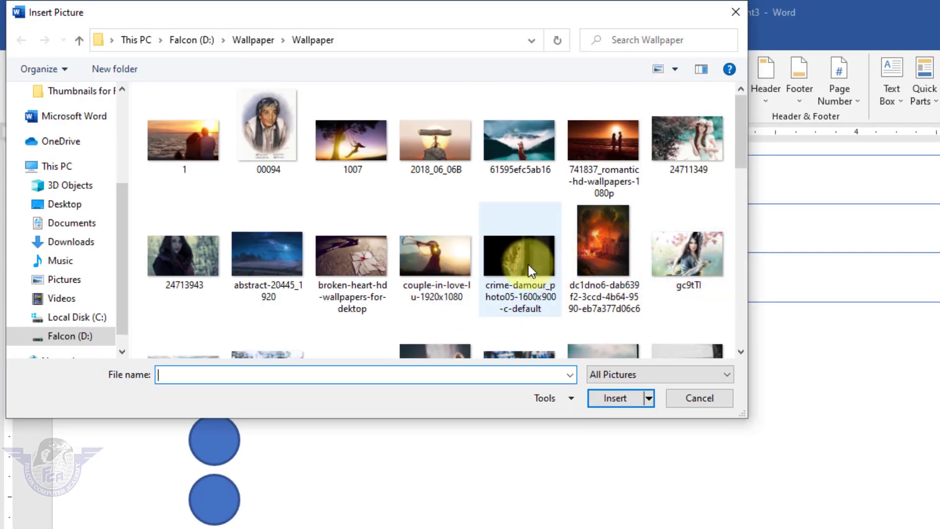
left_click(274, 263)
left_click(615, 398)
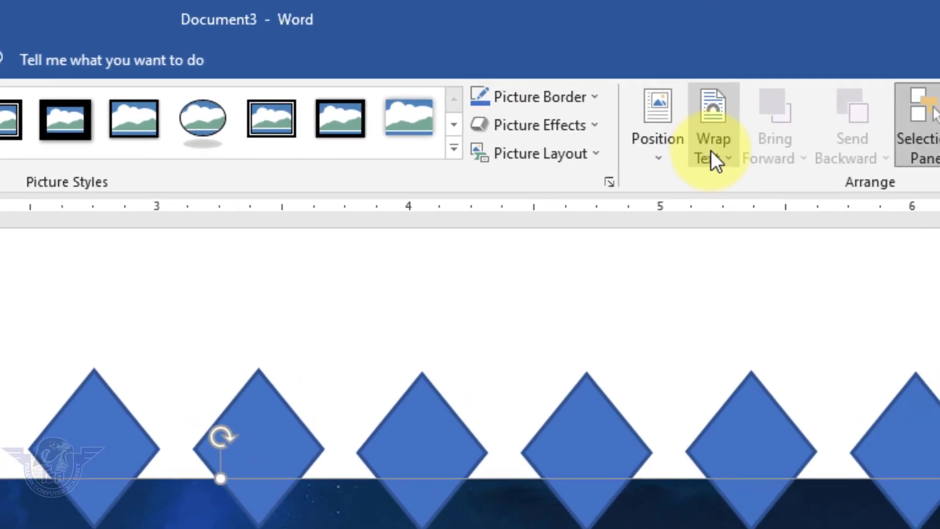
- Set the night-sky picture's text wrapping to Square and shrink it to about 2.7" wide and 1.69" high
left_click(711, 152)
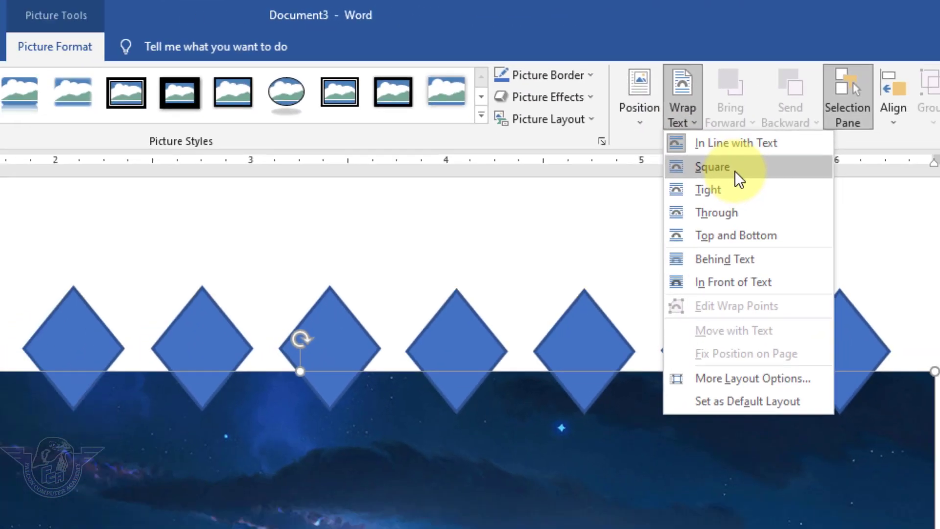
left_click(736, 171)
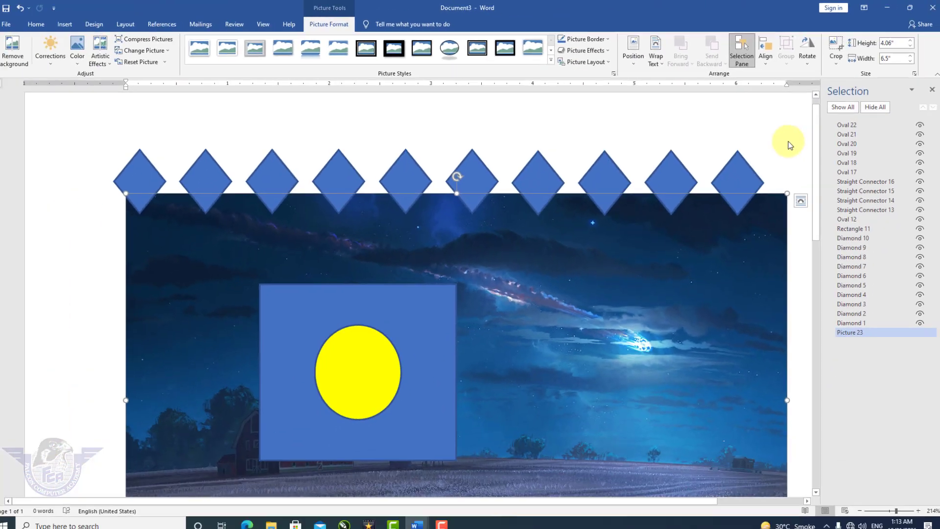
left_click_drag(784, 191, 410, 443)
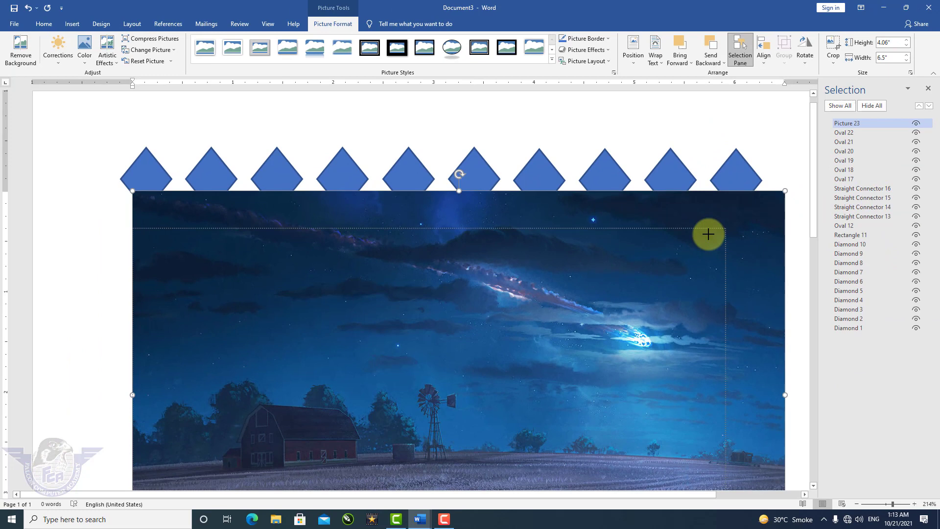
- Move the night-sky picture into the empty area below the lines, beside the column of small circles
scroll(580, 410, "down", 8)
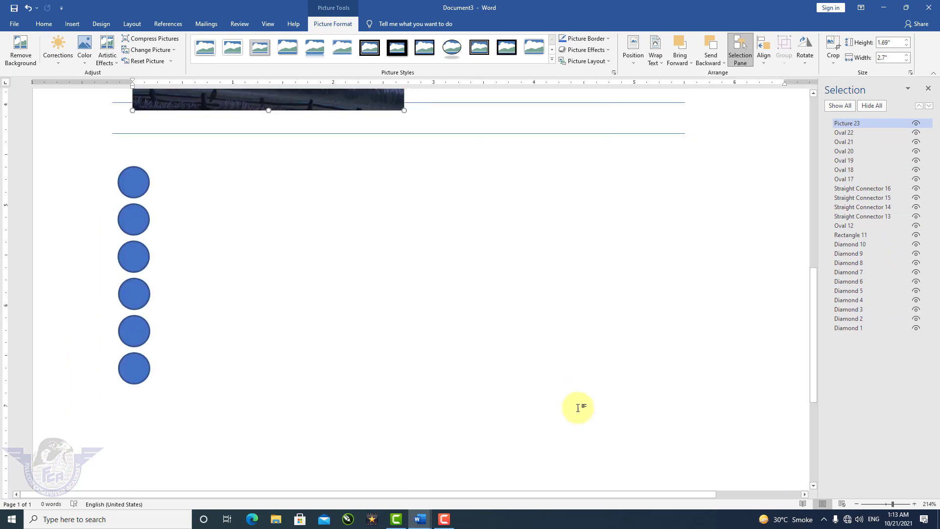
scroll(577, 405, "up", 3)
left_click_drag(336, 197, 412, 411)
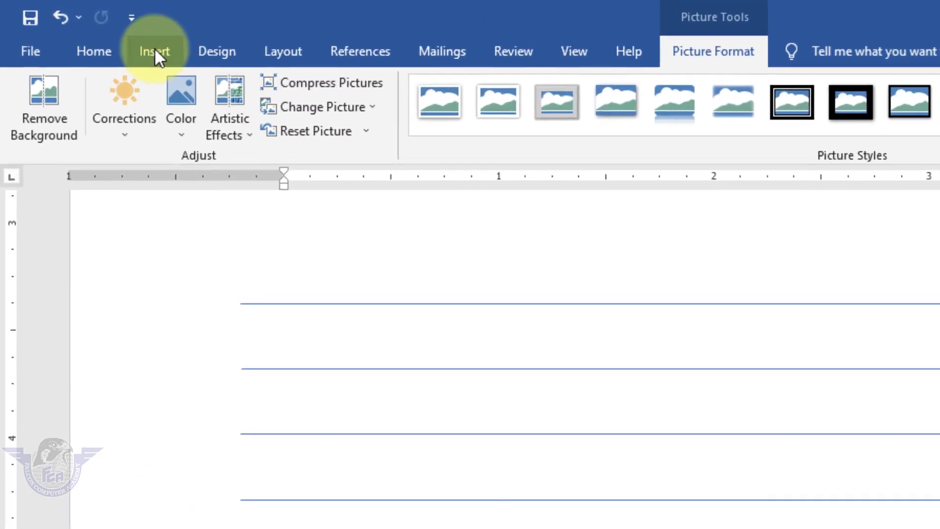
- Insert the picture 2018_06_06B from the Wallpaper folder on this device
left_click(155, 48)
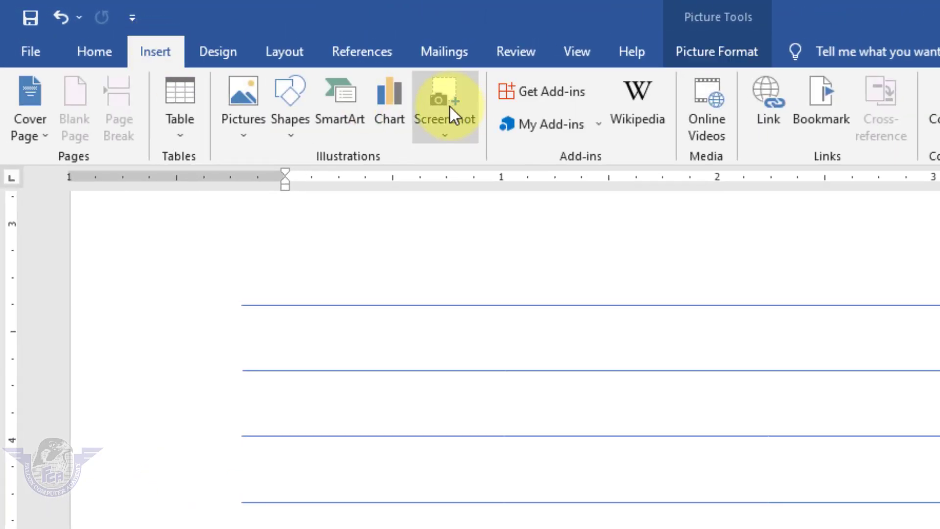
left_click(249, 104)
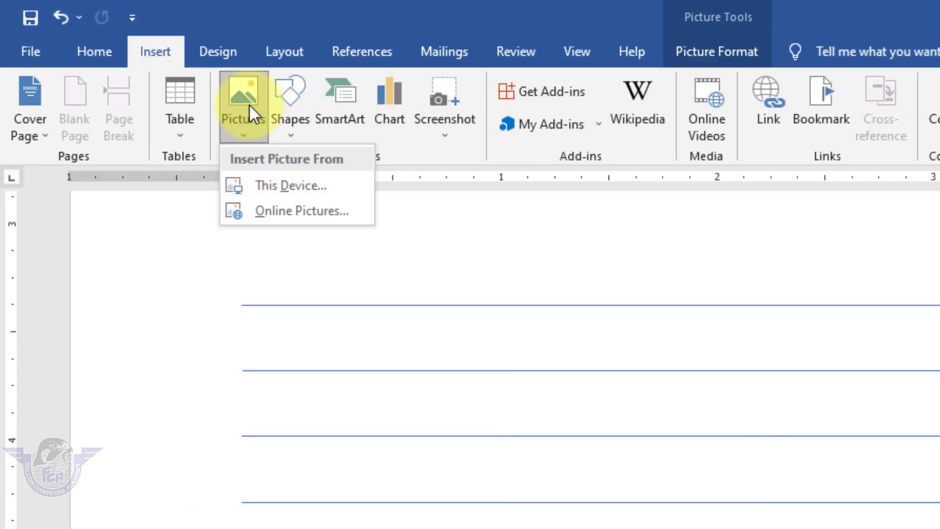
left_click(303, 186)
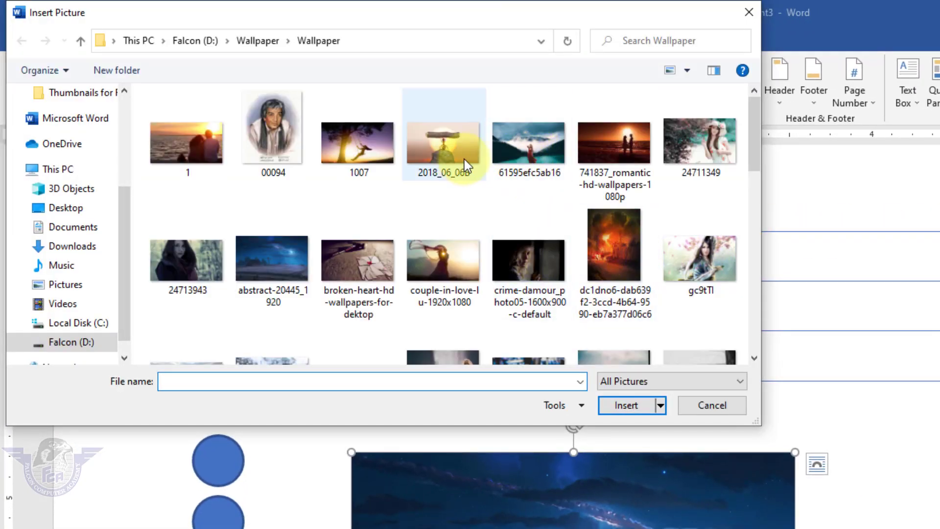
left_click(446, 157)
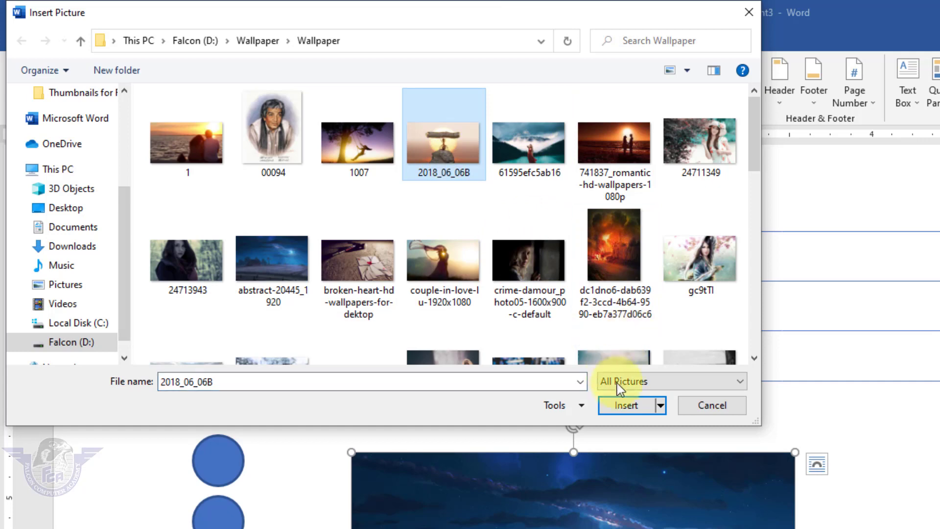
left_click(626, 405)
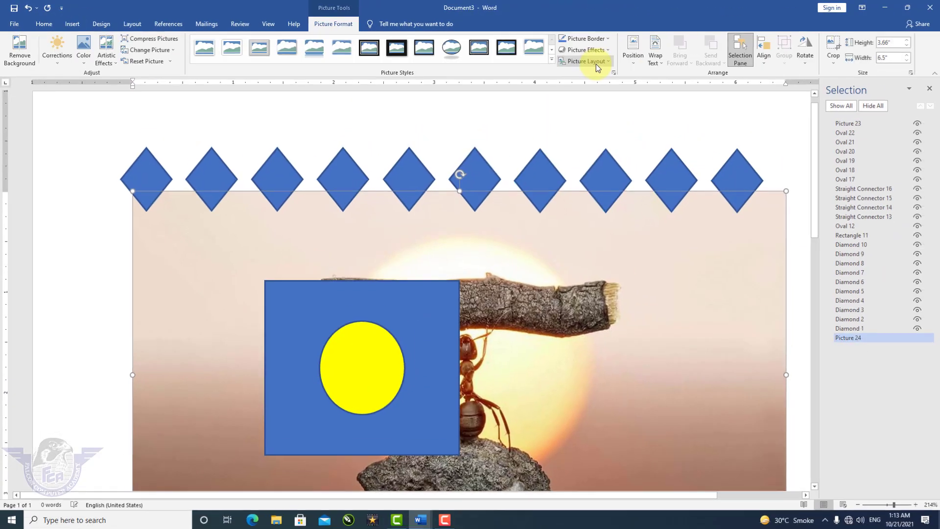
- Set the ant picture's text wrapping to Square and shrink it to about 2.05" wide and 1.16" high
left_click(657, 62)
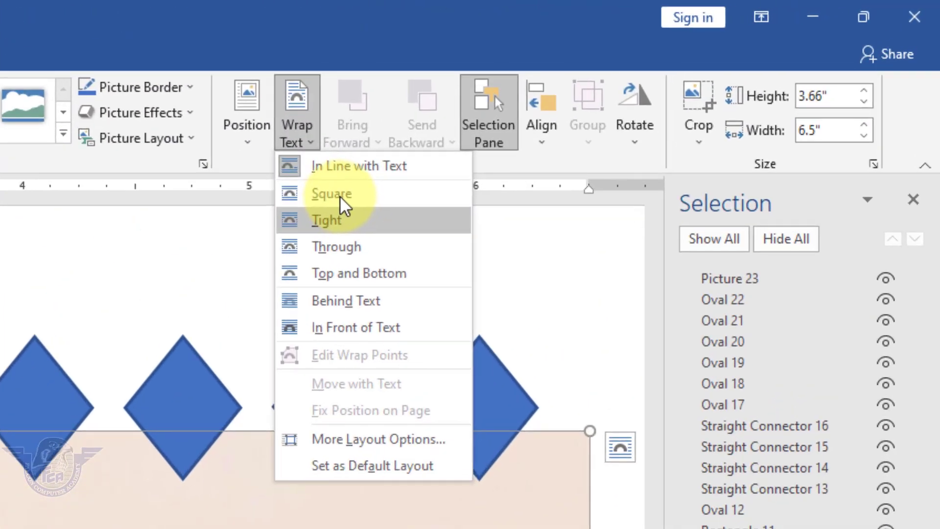
left_click(602, 121)
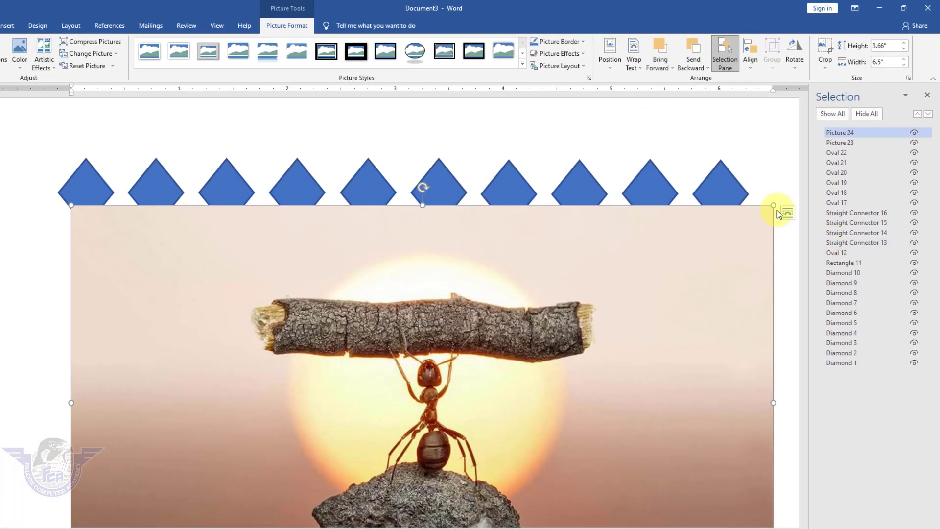
left_click_drag(773, 206, 293, 487)
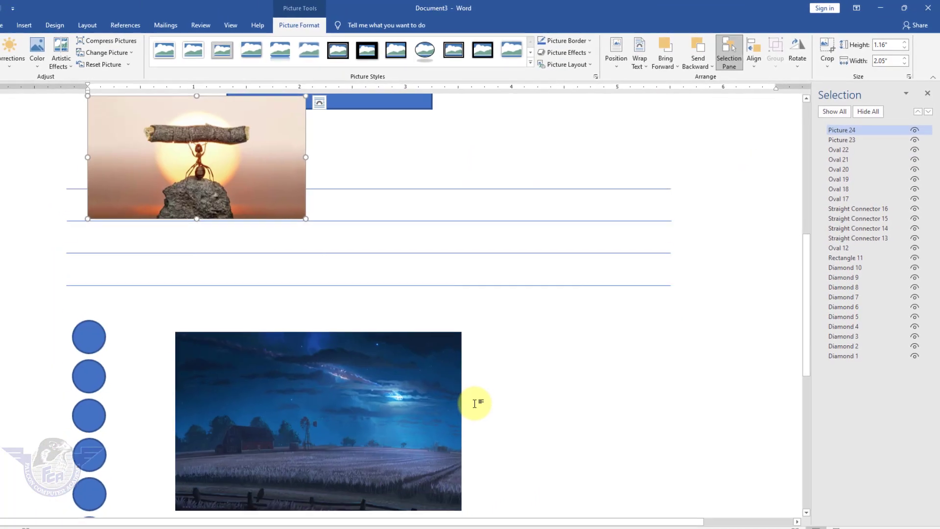
- Place the ant picture to the right of the night-sky picture and reduce it to about 1.96" wide and 1.1" high
scroll(475, 403, "down", 2)
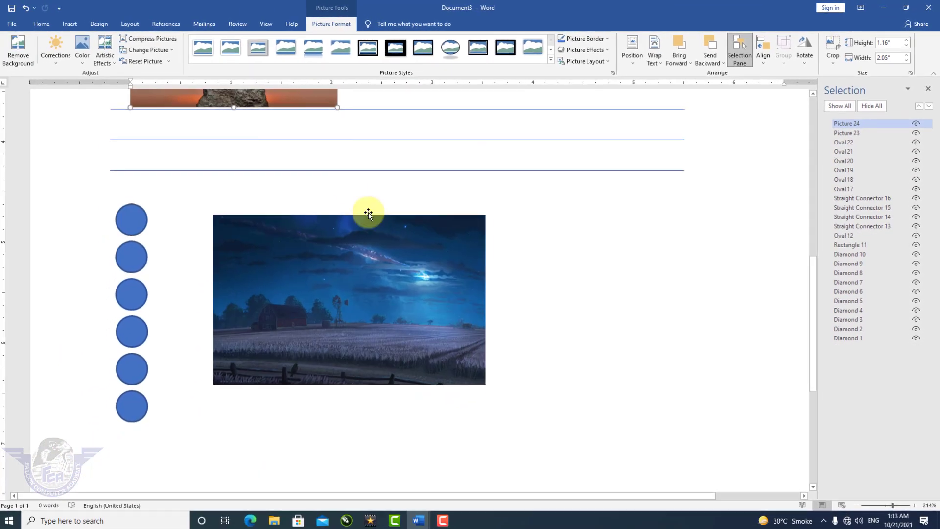
left_click_drag(252, 100, 592, 347)
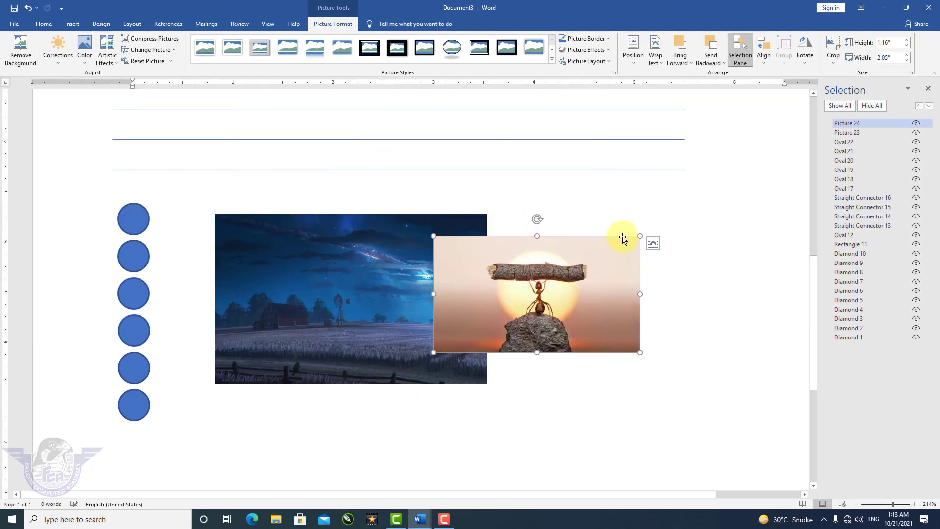
mouse_move(625, 246)
left_mouse_down()
mouse_move(622, 280)
mouse_move(558, 280)
mouse_move(615, 259)
mouse_move(630, 242)
left_mouse_up()
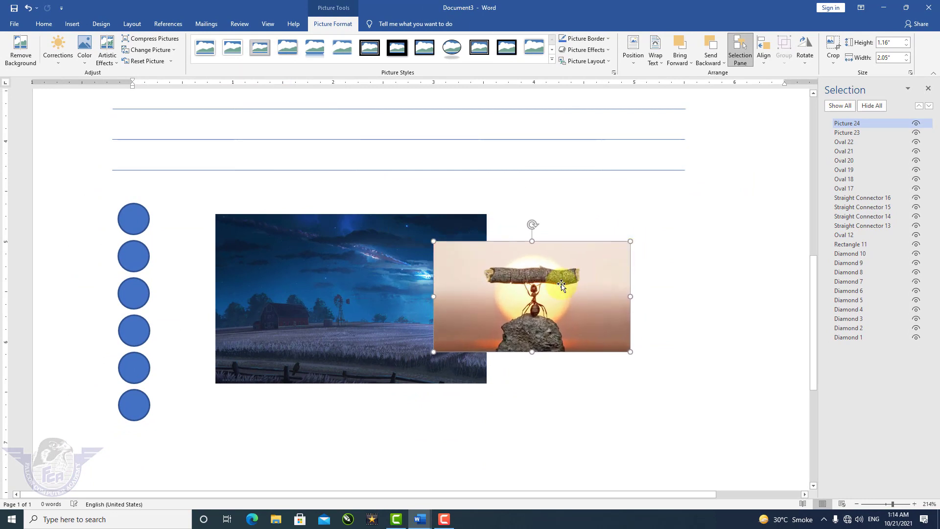
left_click_drag(542, 286, 639, 283)
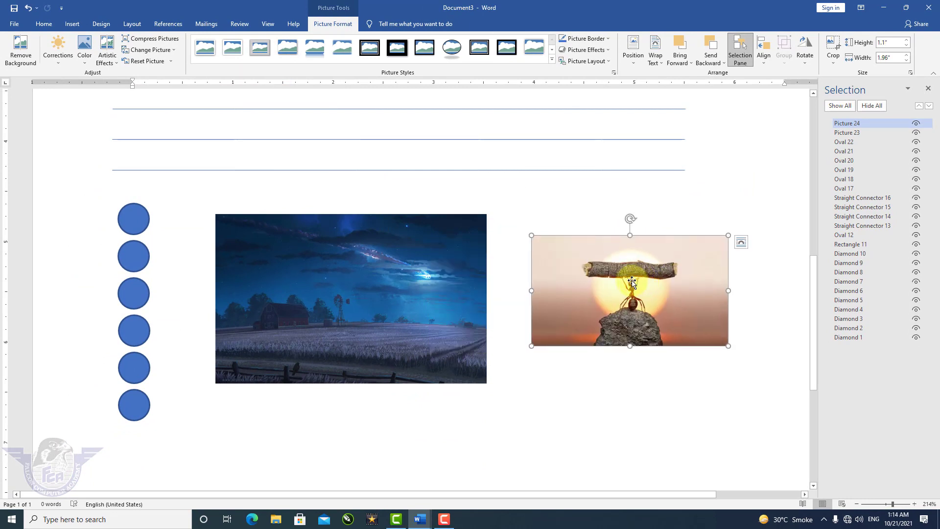
- Select both pictures and centre the ant picture on the night-sky picture with Align Center and Align Middle, and deselect them
key("shift")
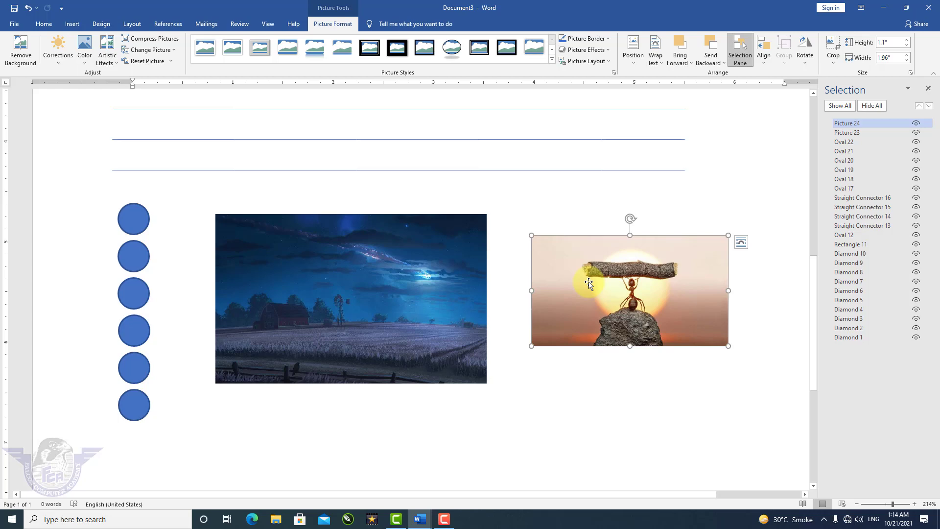
left_click(460, 281, "shift")
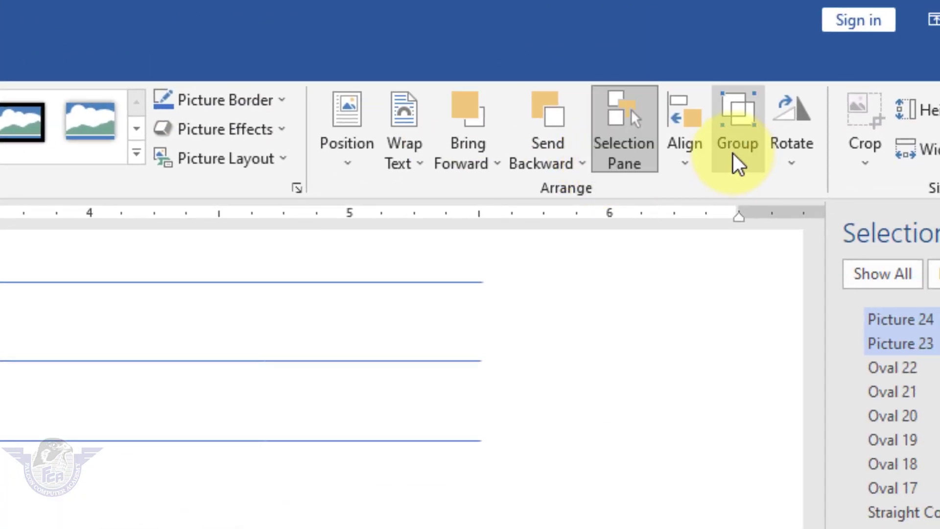
left_click(690, 171)
left_click(749, 218)
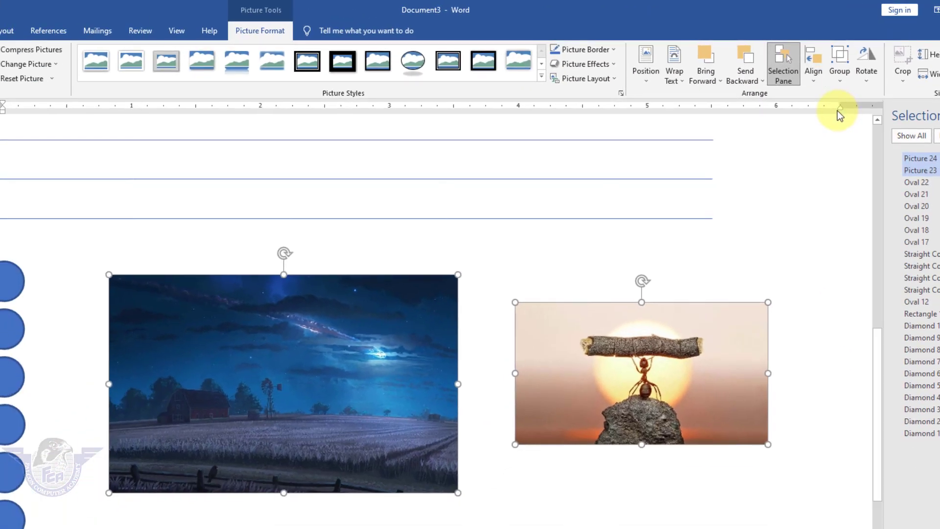
left_click(814, 72)
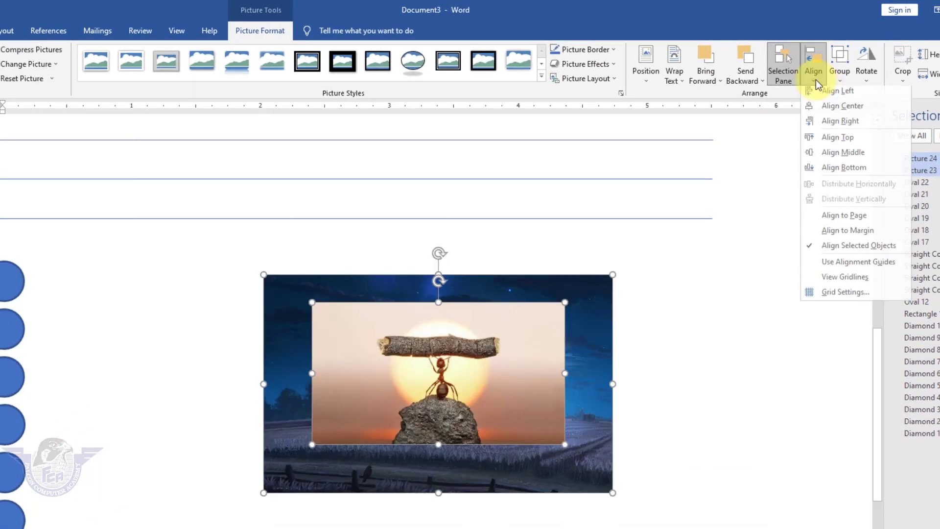
left_click(852, 154)
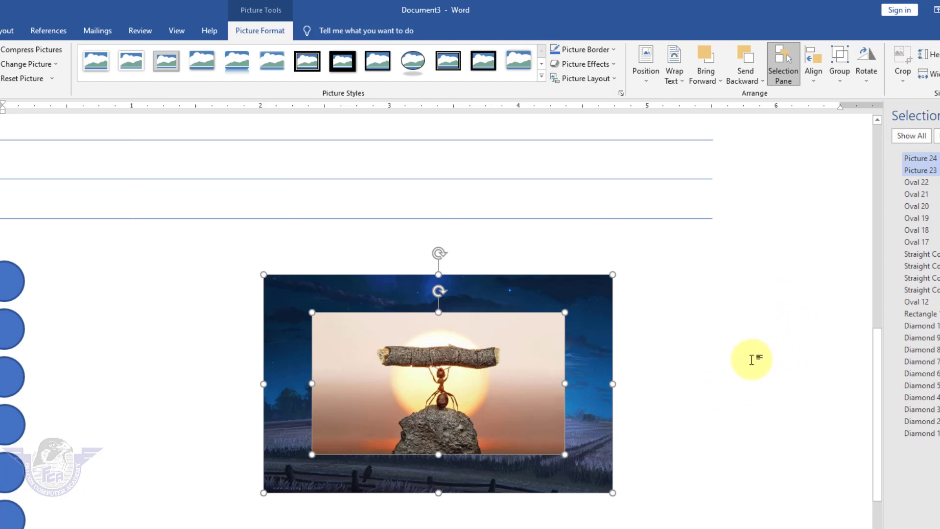
left_click(731, 375)
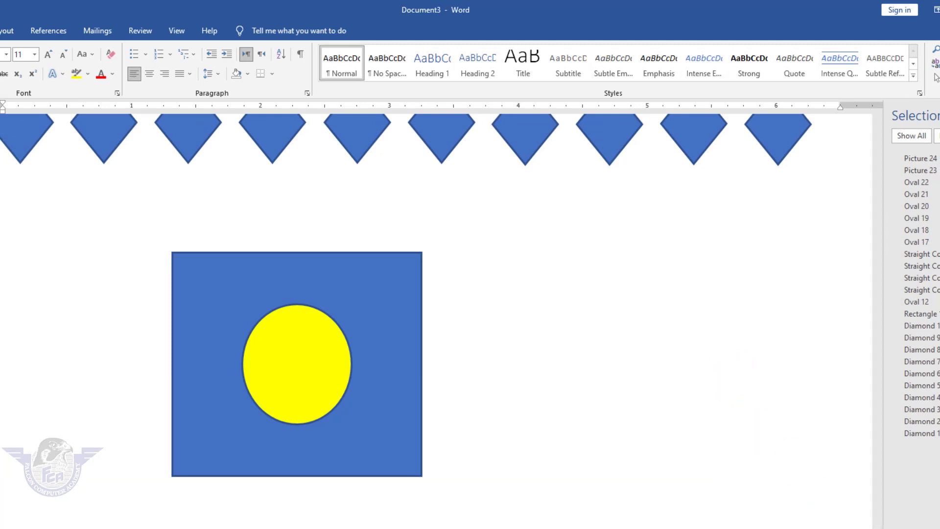
- Select only the ant picture and apply Align Top relative to the page
scroll(436, 318, "down", 5)
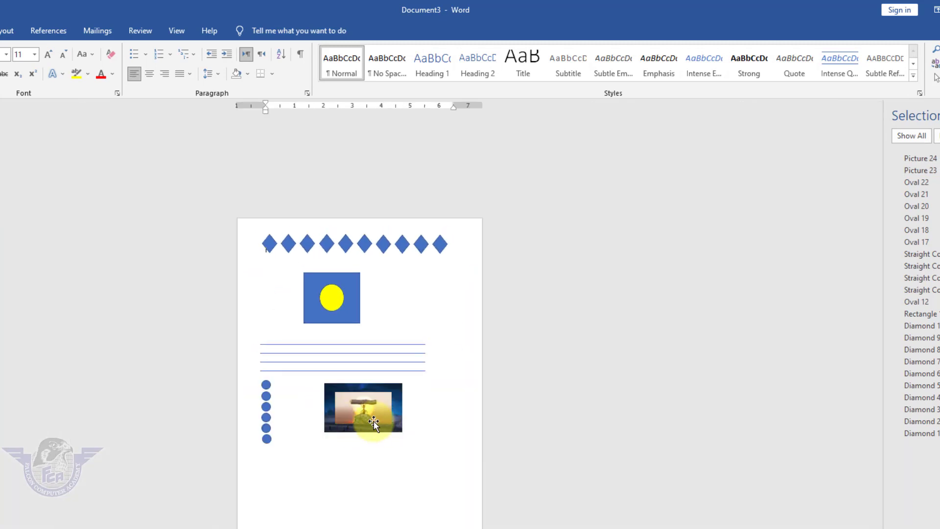
left_click(368, 417)
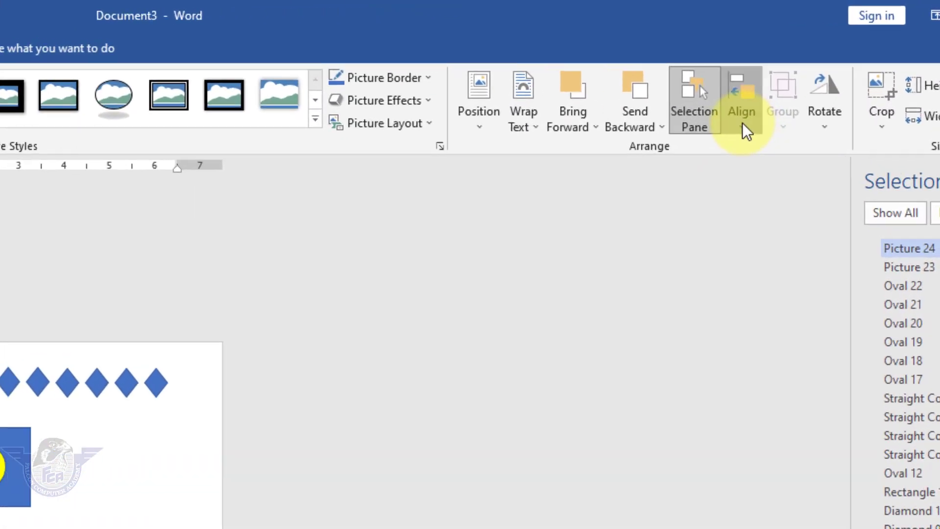
left_click(804, 71)
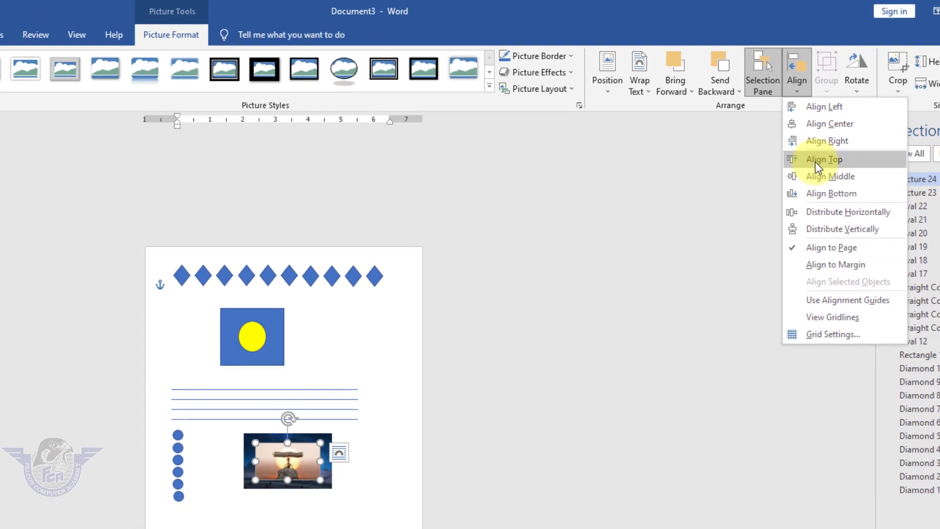
left_click(769, 216)
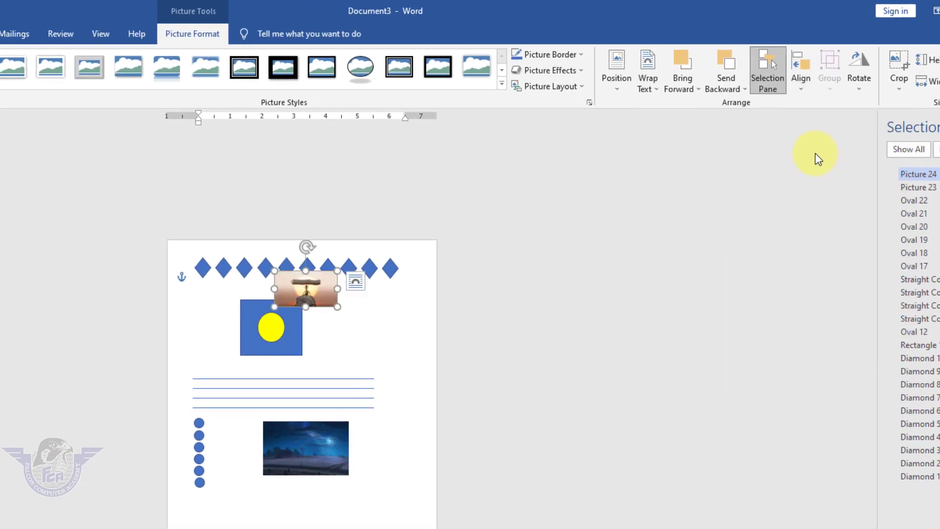
- Apply Align Middle followed by Align Bottom to the ant picture, relative to the page
left_click(803, 87)
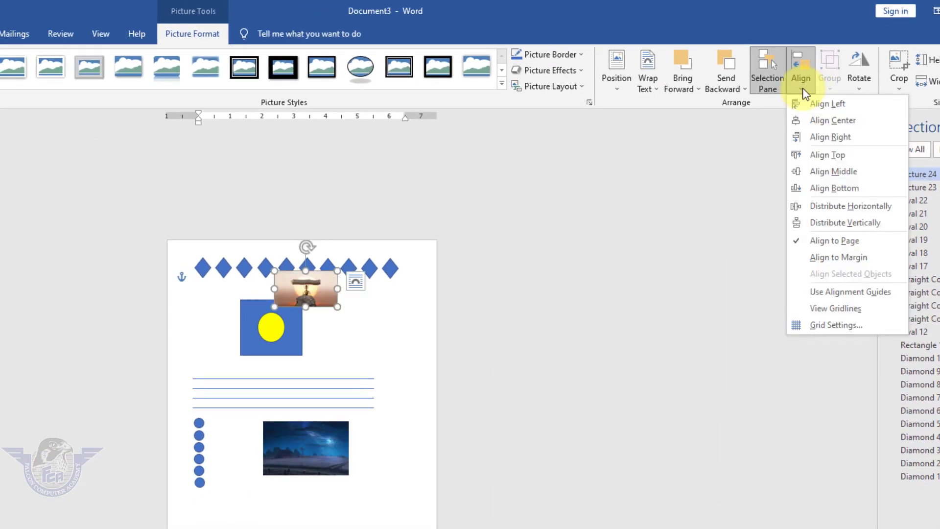
left_click(832, 171)
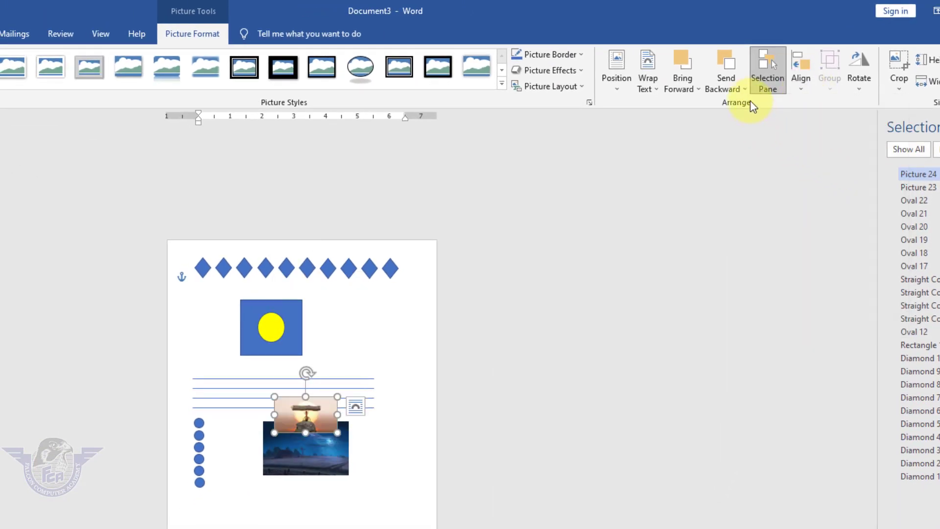
left_click(800, 83)
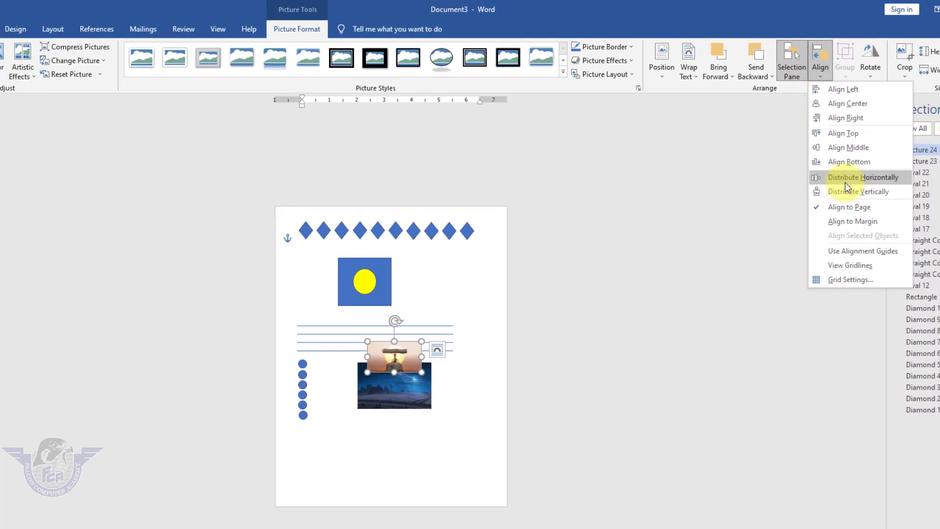
left_click(835, 186)
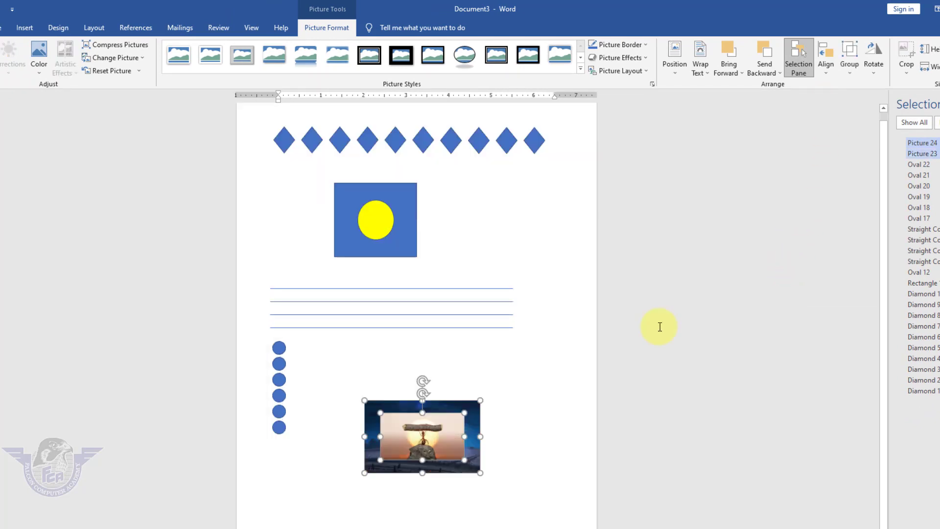
- Deselect the two pictures and create a new blank document
left_click(535, 445)
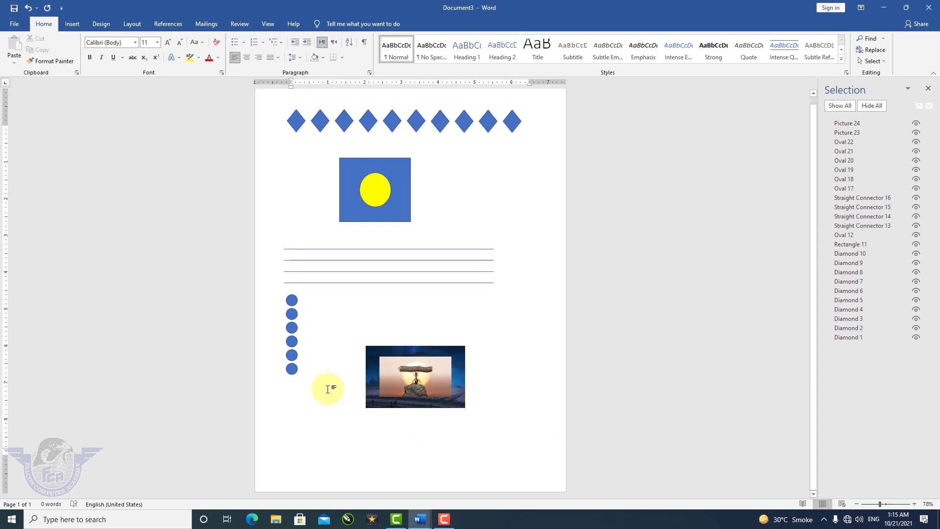
key("ctrl+n")
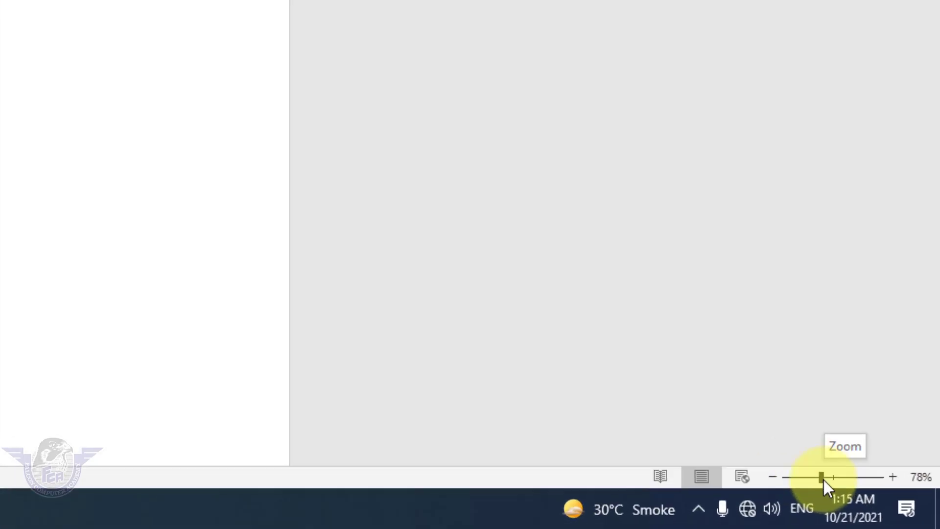
left_click_drag(824, 480, 840, 482)
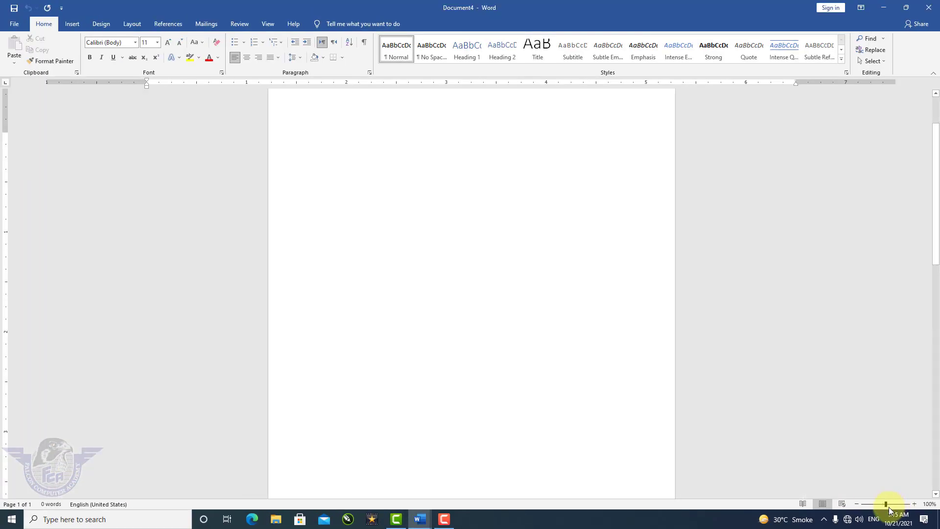
left_click_drag(889, 506, 892, 506)
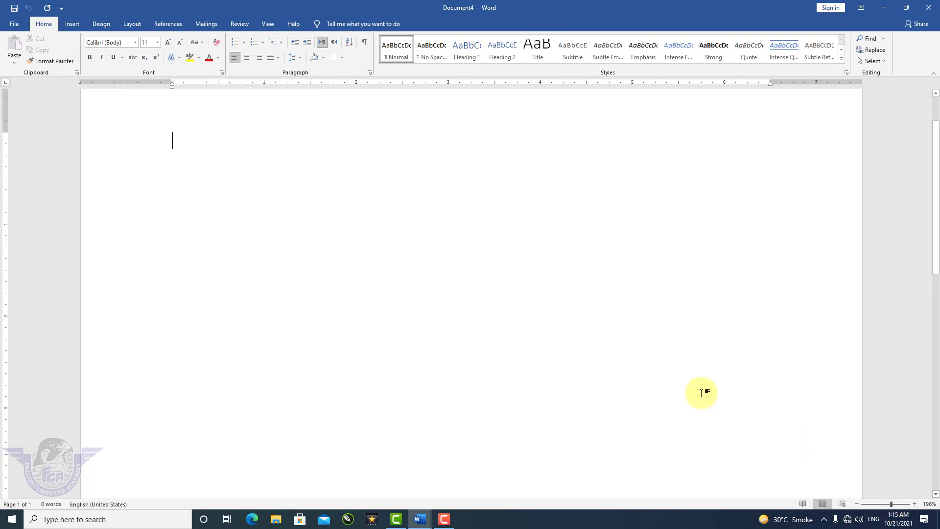
- Insert a table with three columns and six rows and narrow it so each column is about 0.93" wide
left_click(79, 25)
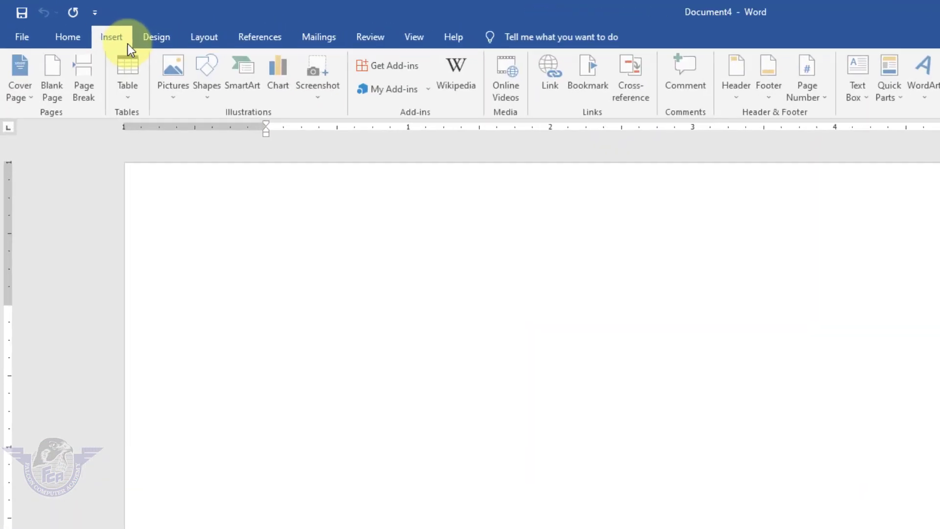
left_click(83, 61)
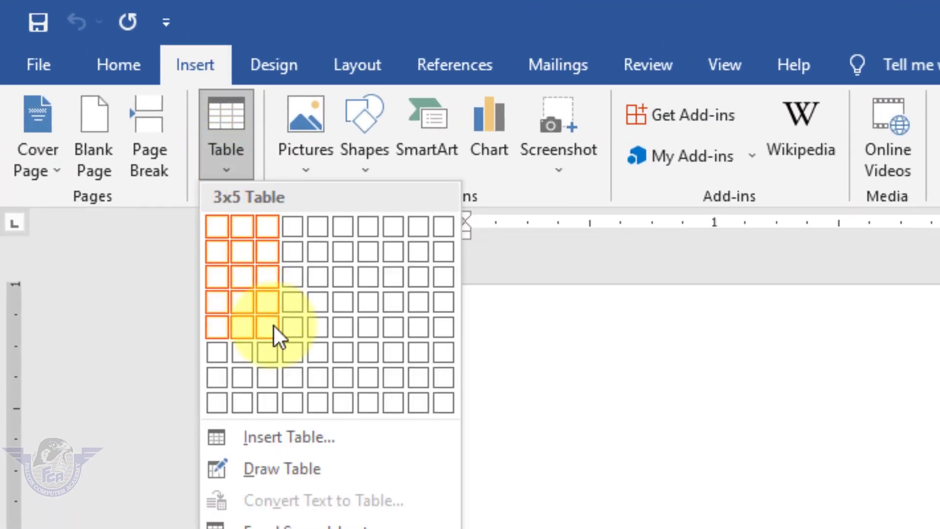
left_click(268, 351)
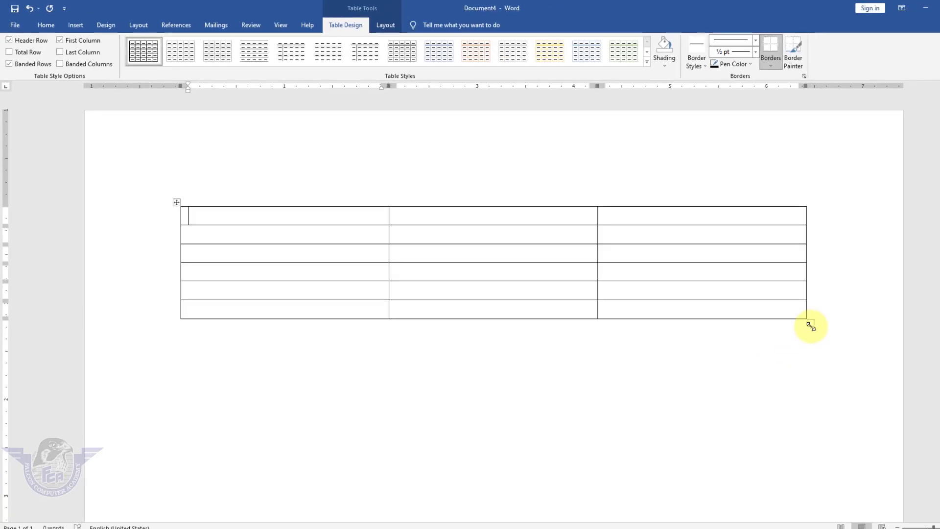
left_click_drag(808, 324, 450, 302)
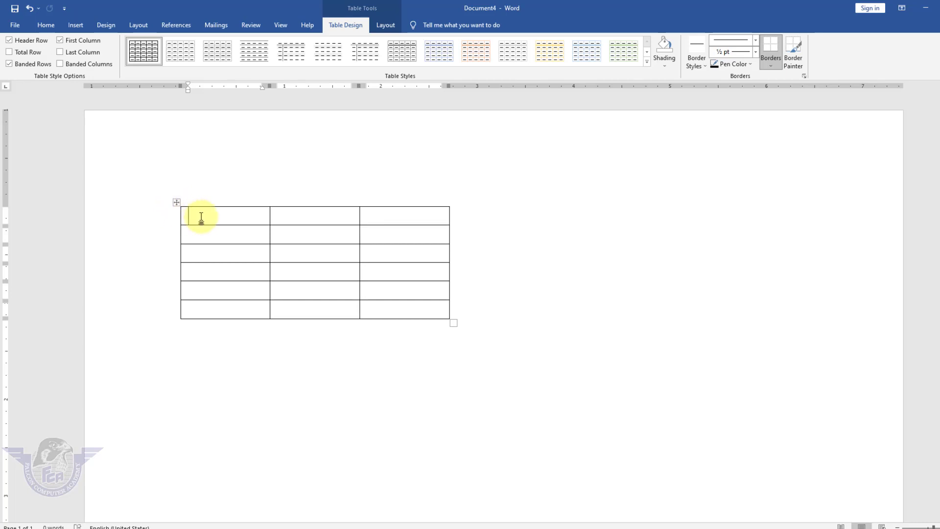
- Select the whole table and set its alignment to Center in the Table Properties
left_click(177, 203)
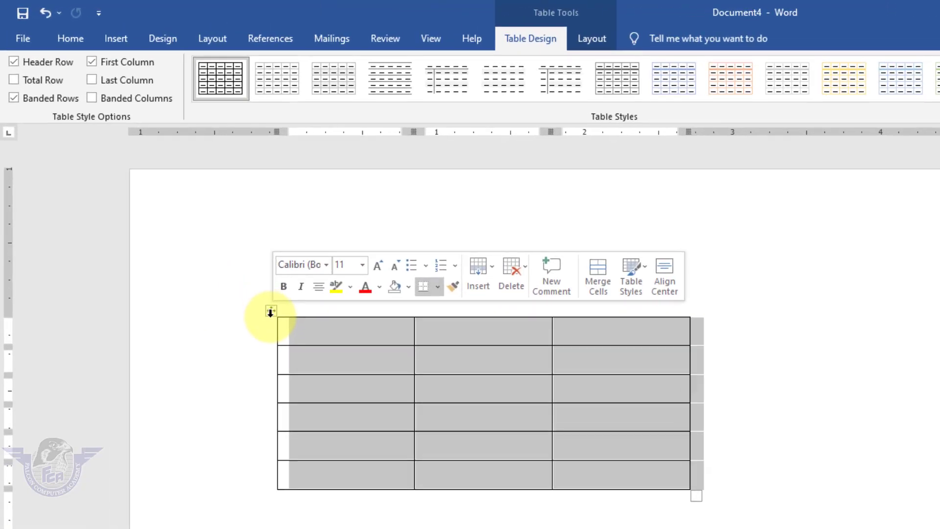
left_click(603, 42)
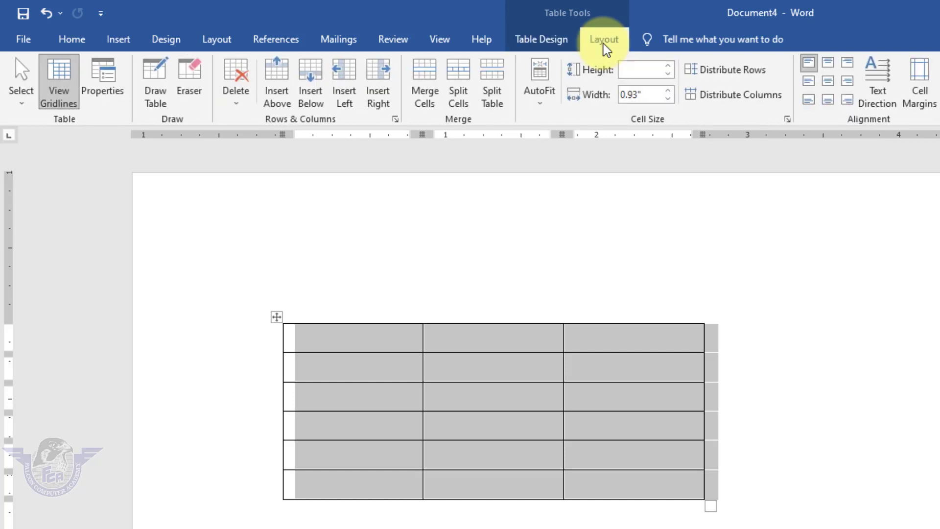
left_click(111, 95)
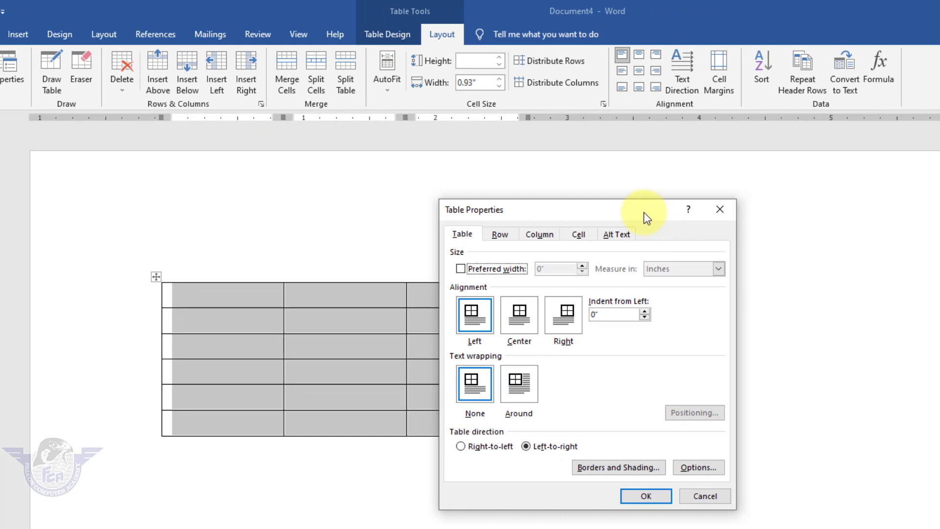
left_click_drag(644, 212, 939, 144)
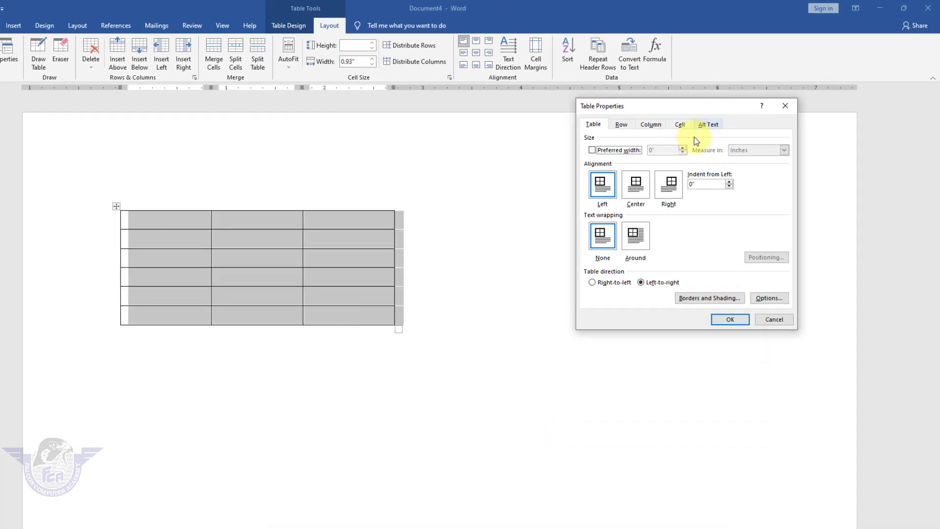
left_click(635, 185)
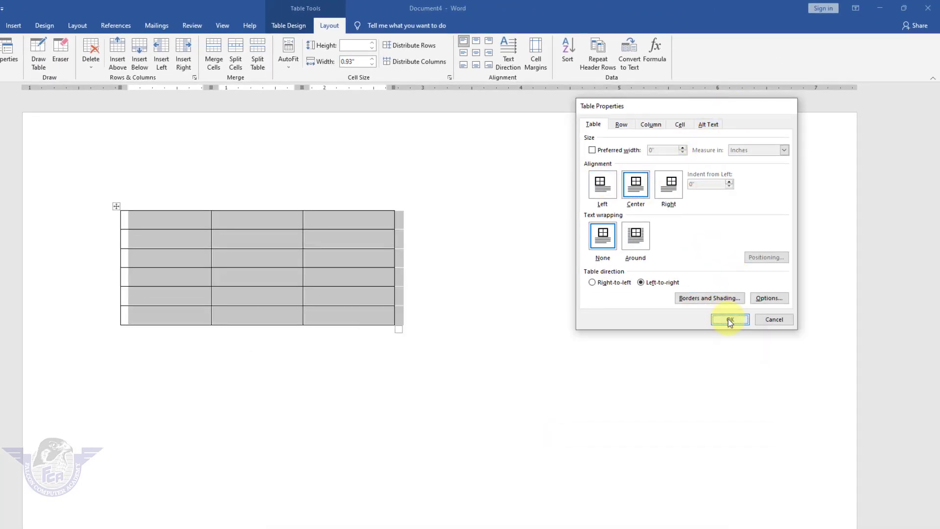
left_click(728, 318)
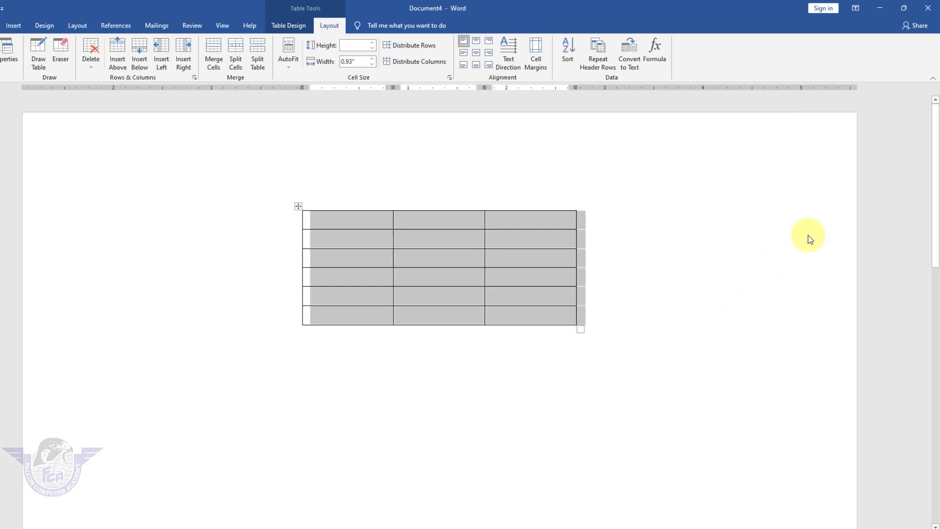
- Set the selected table's alignment to Right in the Table Properties, and return it to Left
left_click(10, 56)
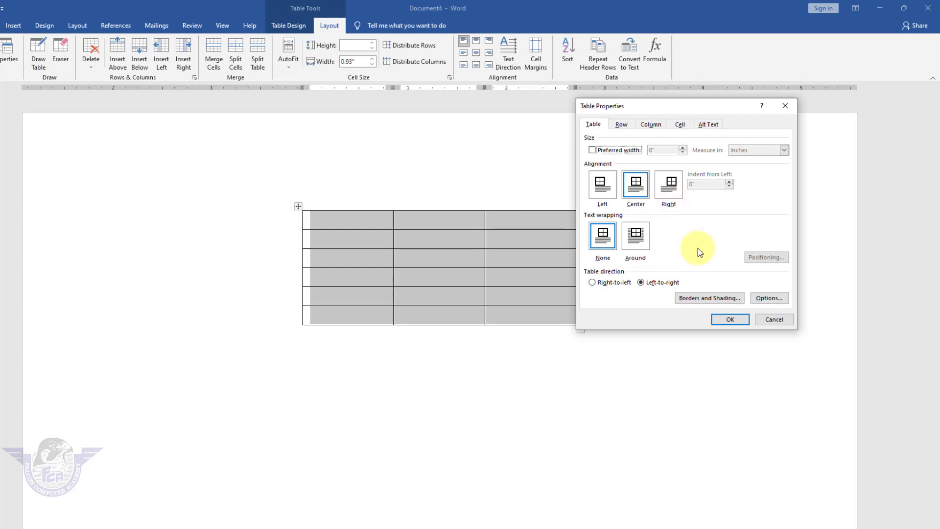
left_click(680, 199)
left_click(732, 320)
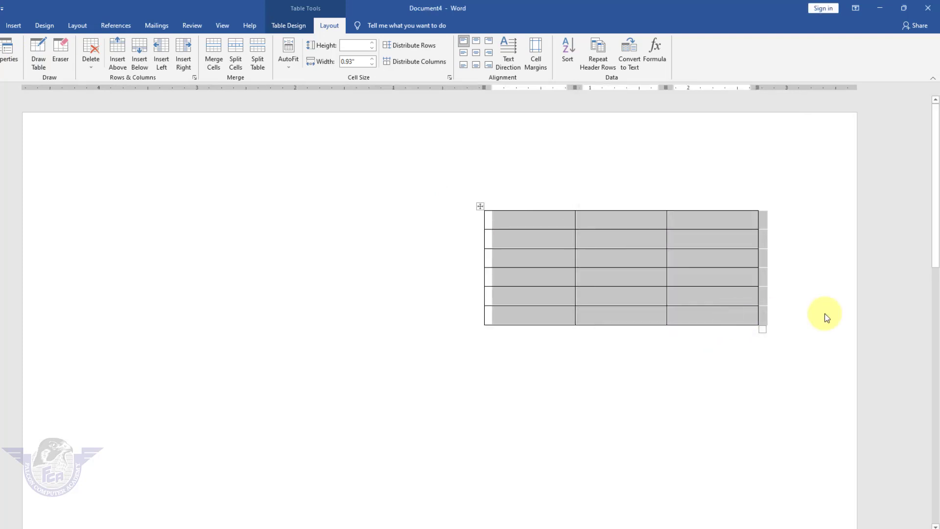
left_click(9, 52)
left_click(605, 190)
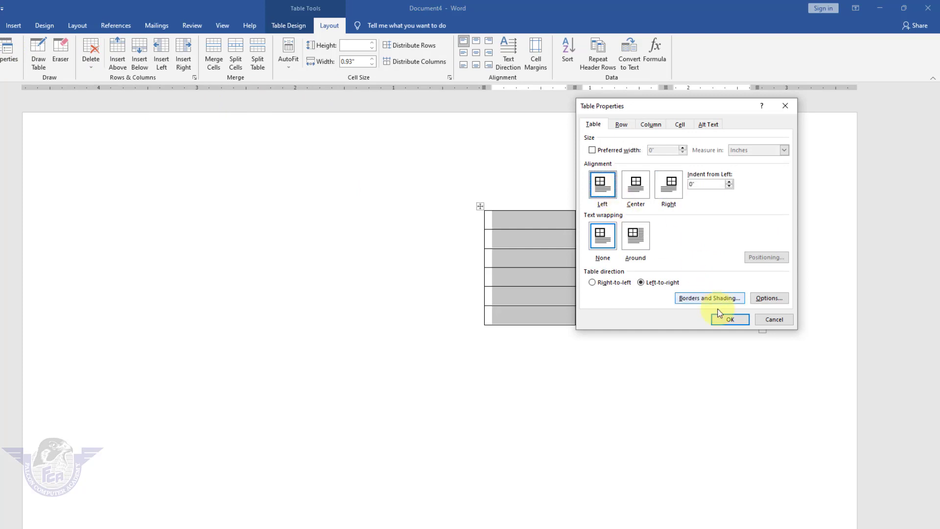
left_click(730, 320)
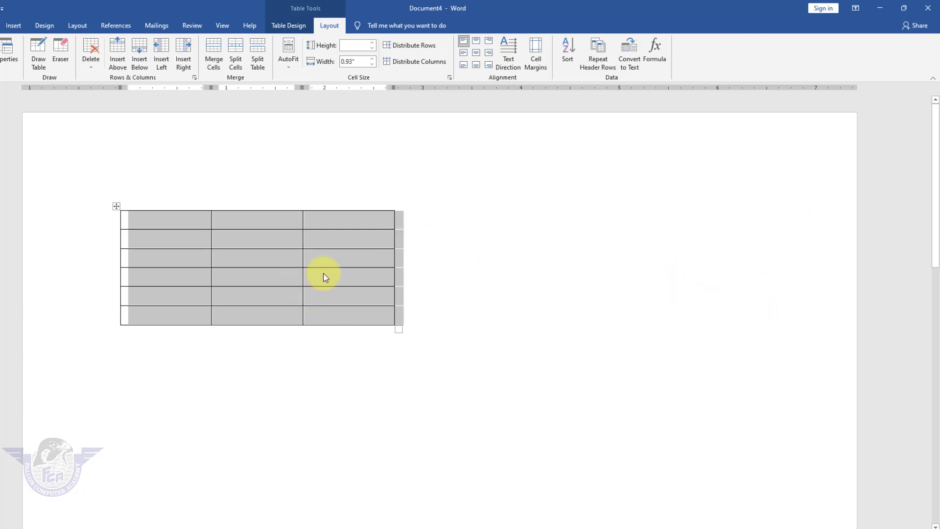
- Fill the table's first row with "Falcon Computer Academy", "Name" and "Class"
left_click(186, 225)
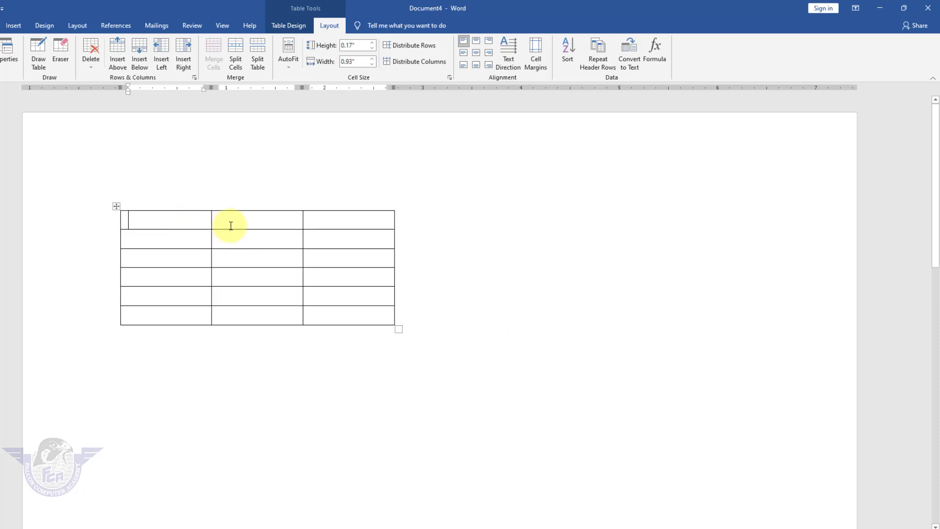
type("Fa")
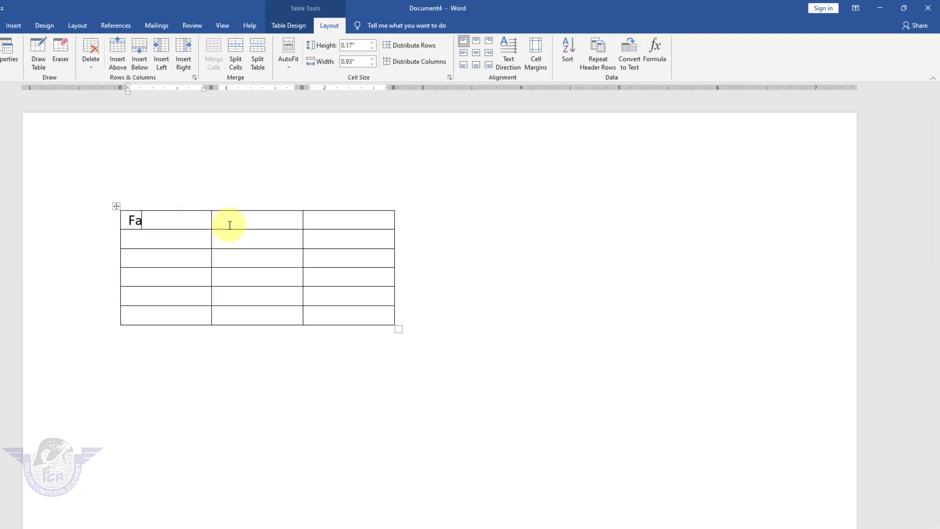
type("lcon Computer Academy")
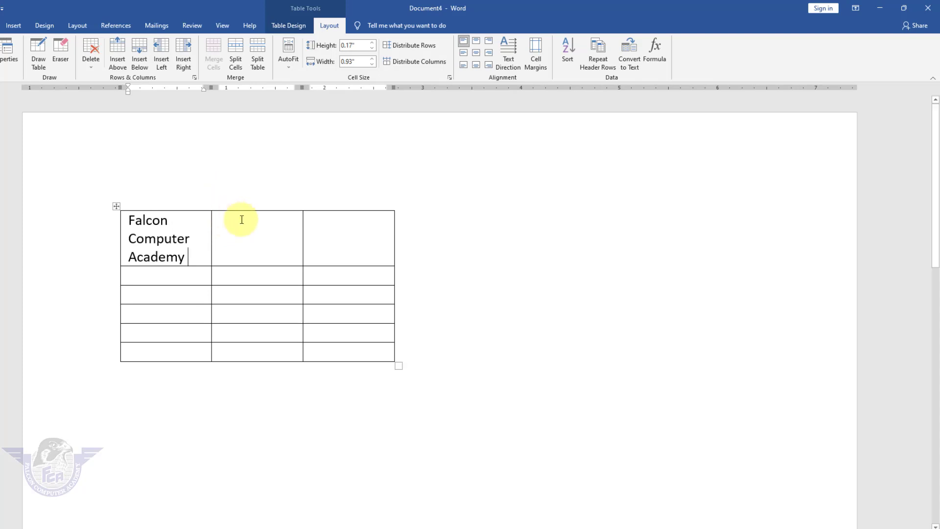
left_click(243, 242)
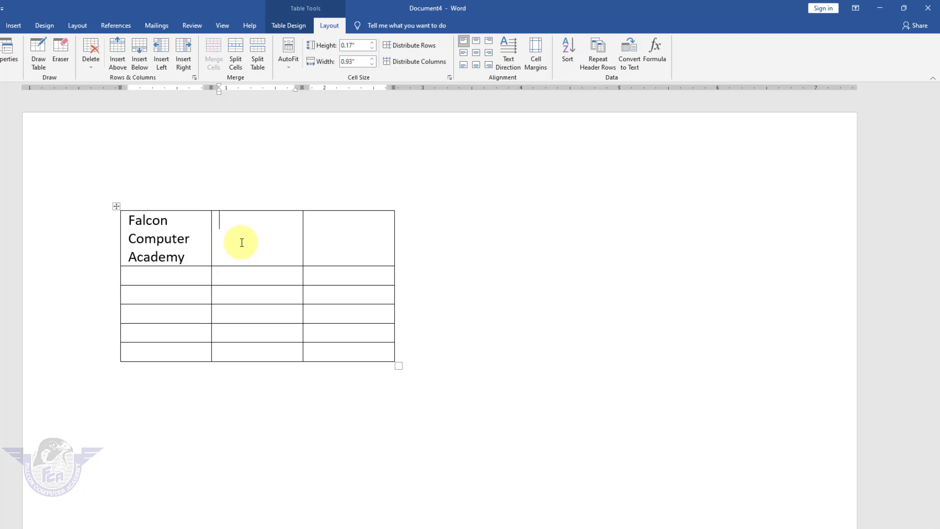
type("Name")
key("Tab")
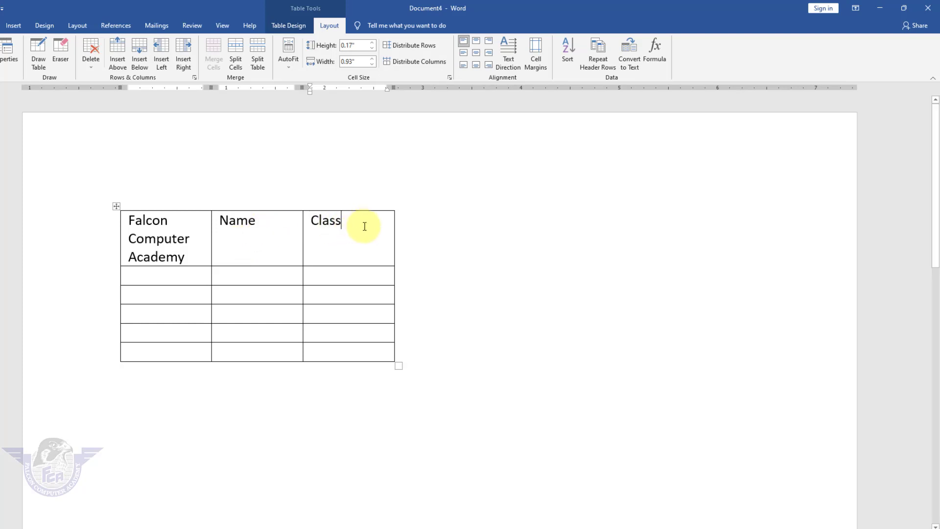
- Center the text of the Name and Class cells horizontally with paragraph alignment
left_click_drag(366, 224, 244, 219)
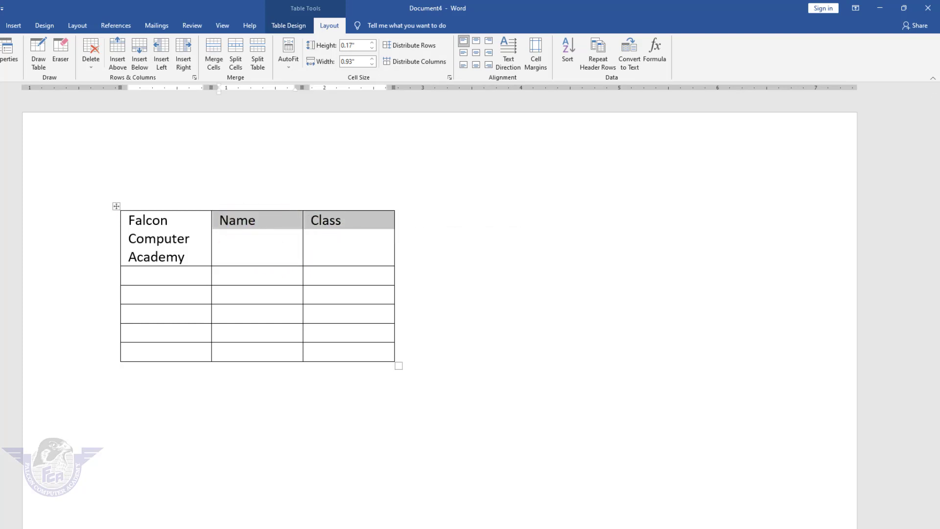
left_click(2, 26)
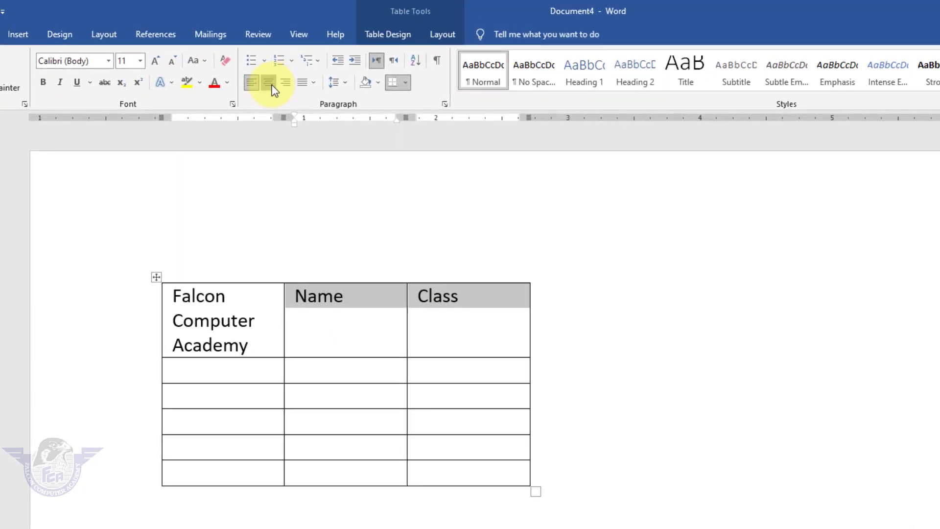
left_click(268, 83)
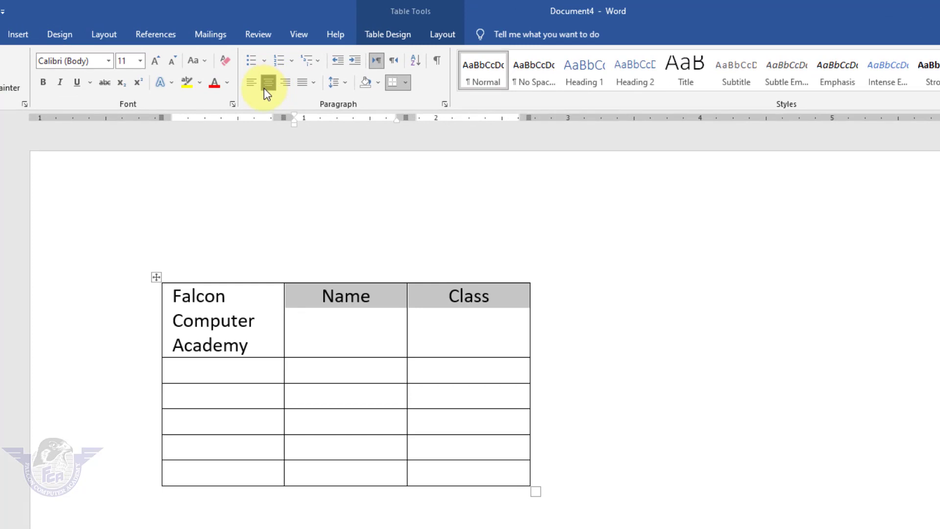
- Reselect the Name and Class cells and center their text horizontally and vertically with Align Center
left_click(505, 305)
left_click_drag(504, 305, 318, 294)
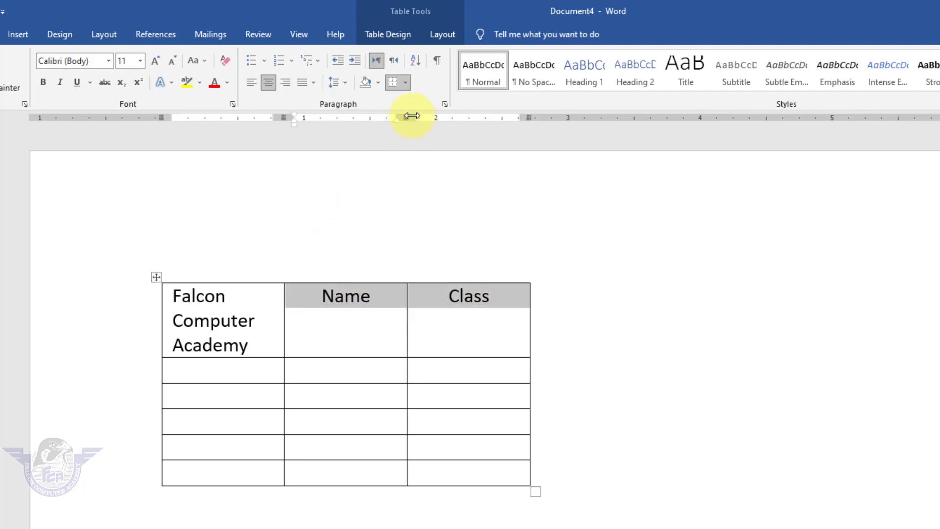
left_click(442, 34)
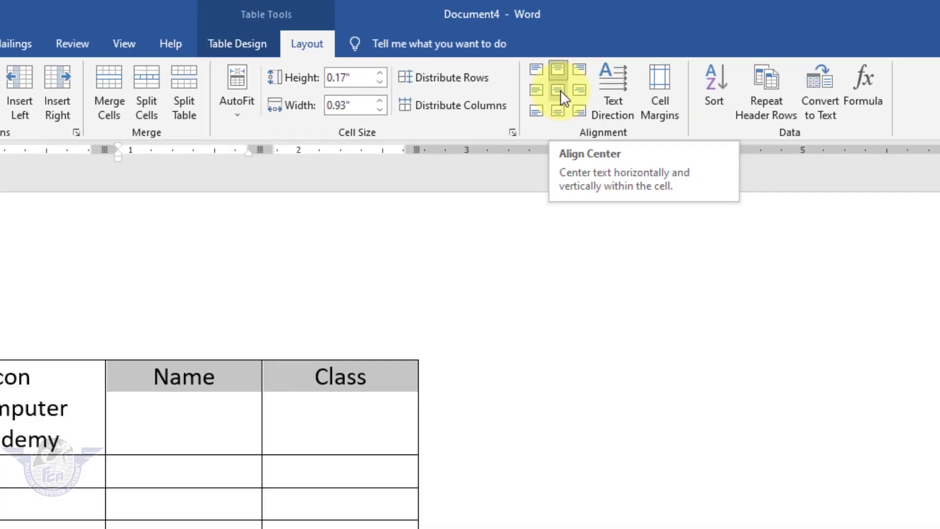
left_click(635, 73)
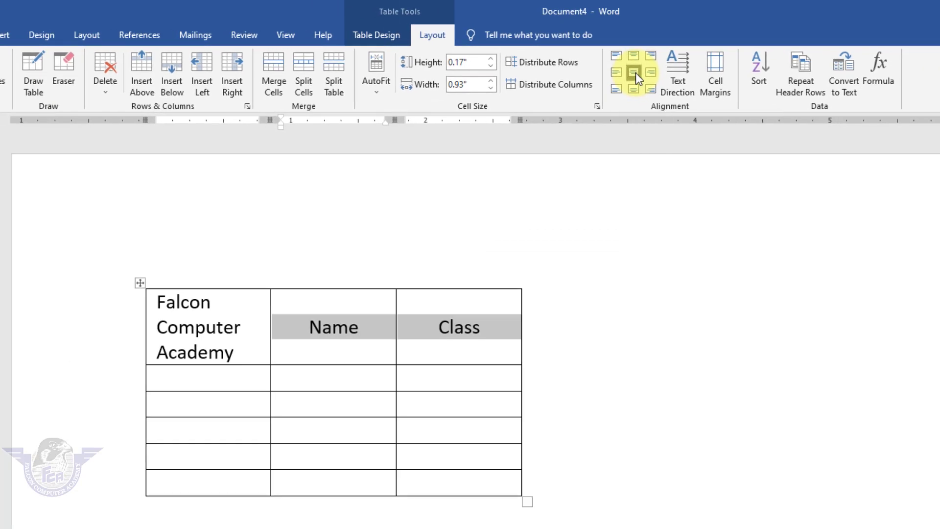
- Try Align Bottom Center and Align Top Center on the Name and Class cells, and return them to Align Center
left_click(633, 90)
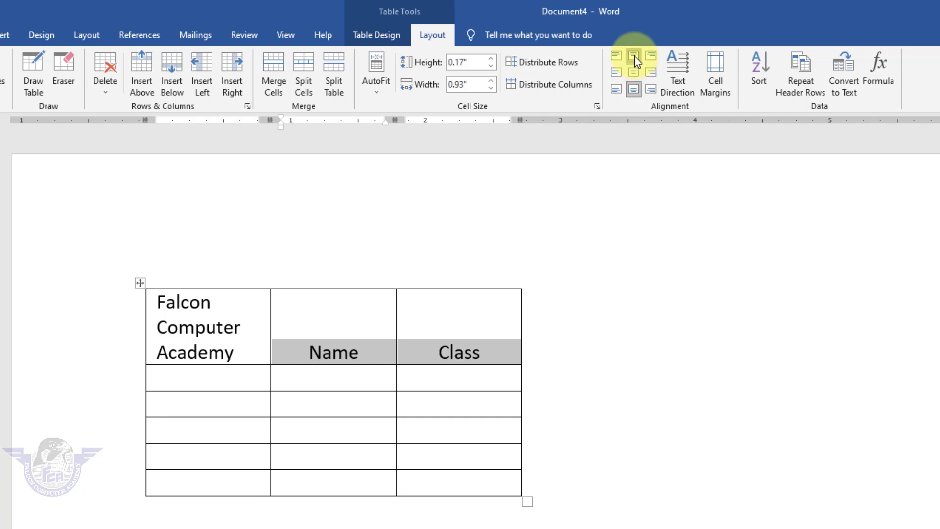
left_click(633, 55)
left_click(634, 74)
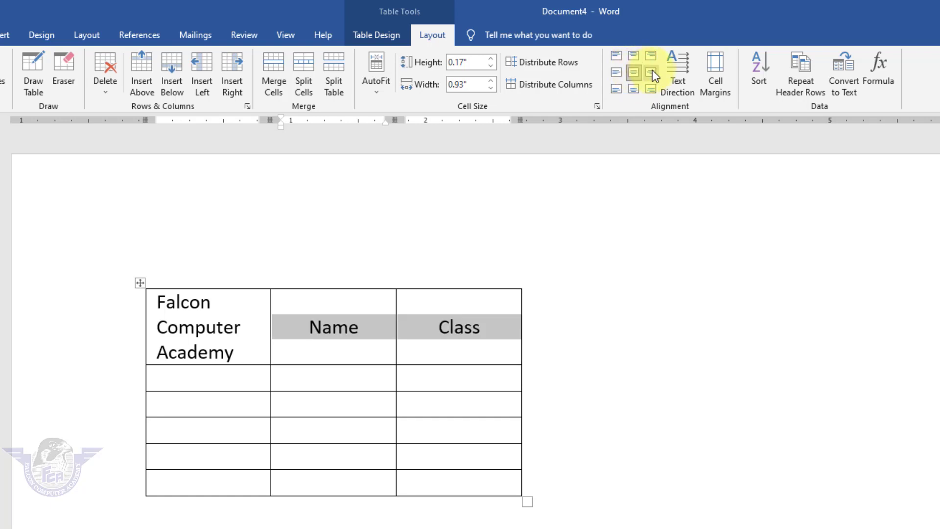
- Try the center-right, center-left, top-left and top-right cell alignments on Name and Class, and restore Align Center
left_click(652, 73)
left_click(617, 71)
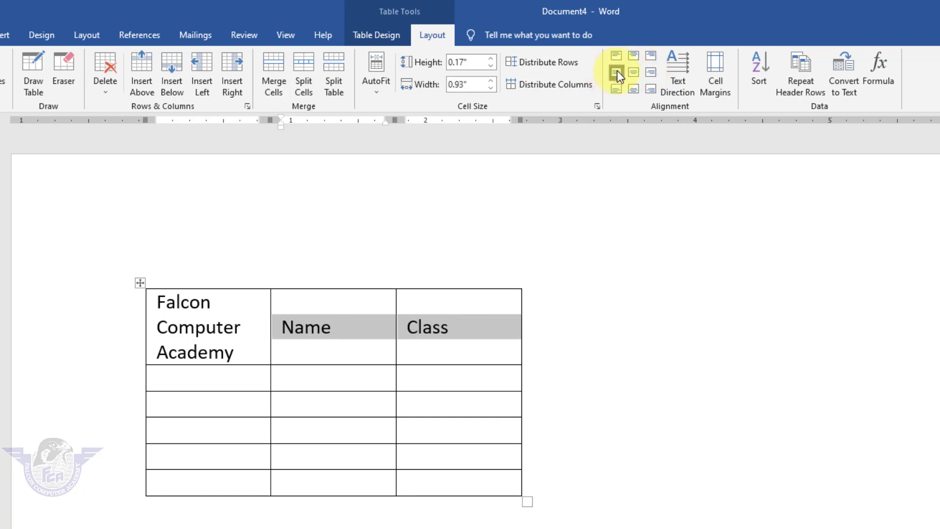
left_click(617, 56)
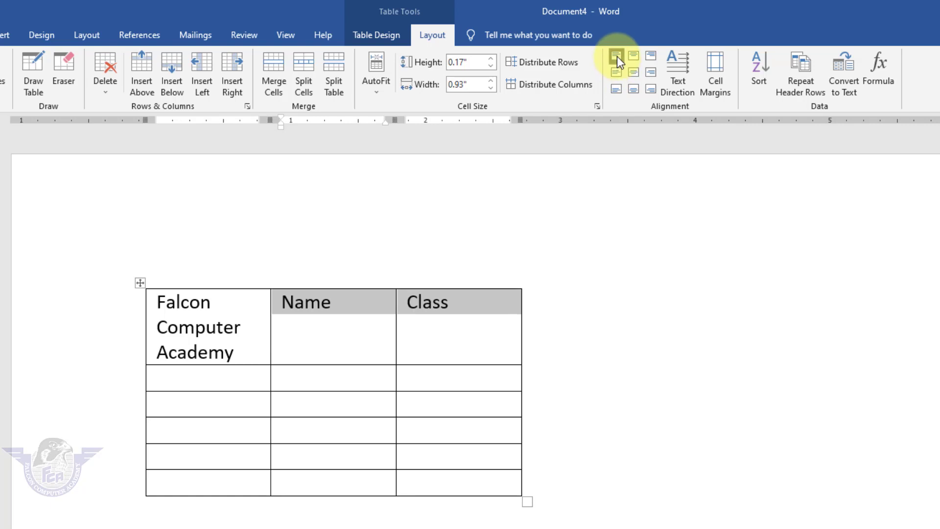
left_click(651, 56)
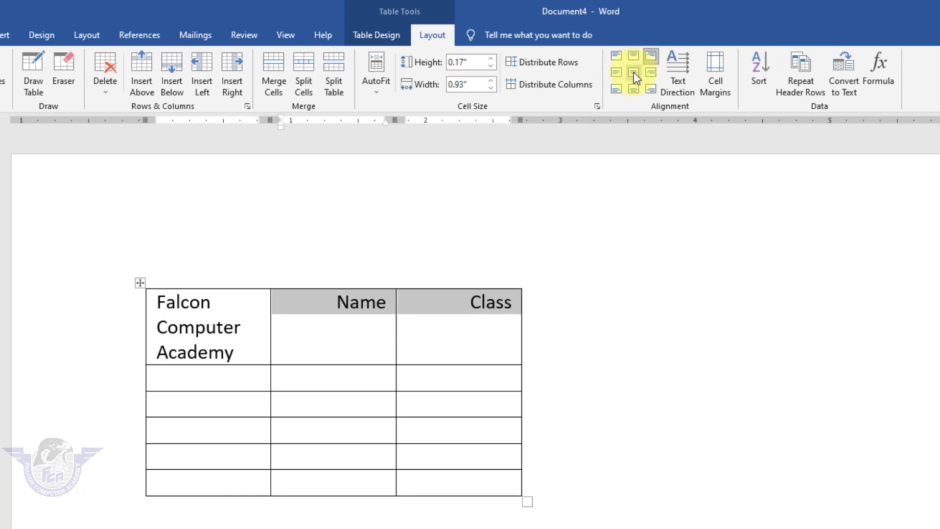
left_click(633, 72)
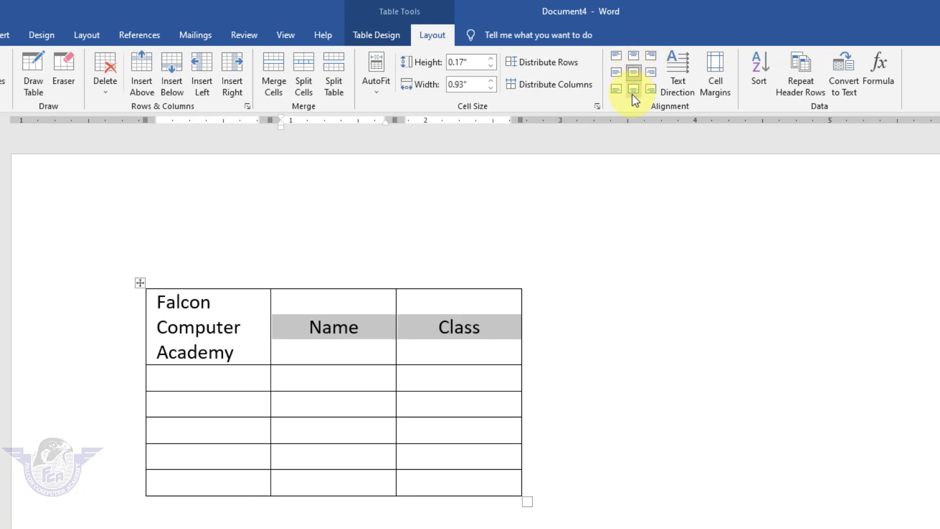
- Try Align Bottom Center and vertical text direction with right, left and center alignments on Name and Class, and restore centered horizontal text
left_click(634, 89)
left_click(633, 74)
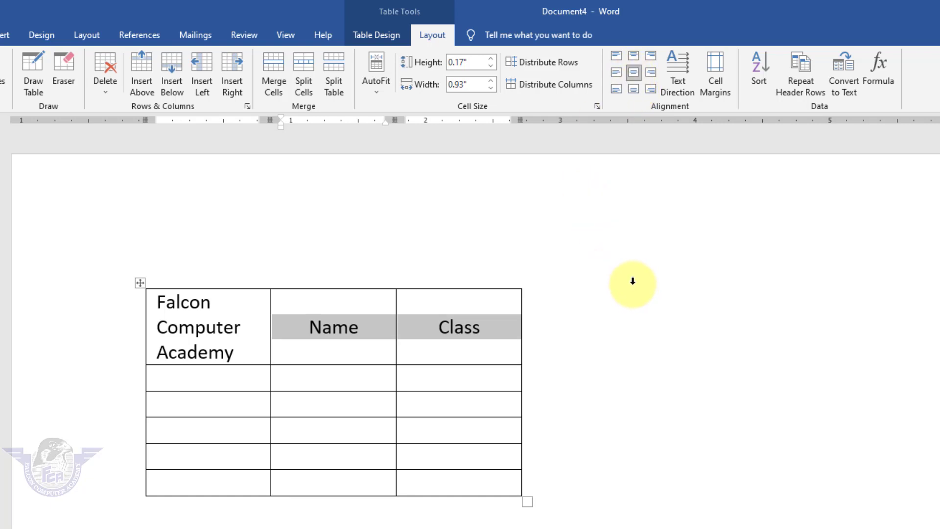
left_click(680, 81)
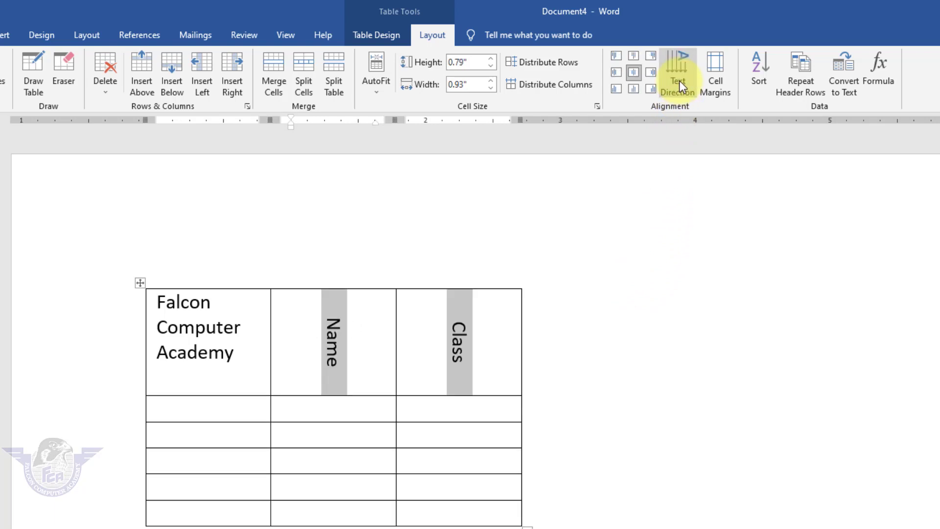
left_click(652, 74)
left_click(616, 73)
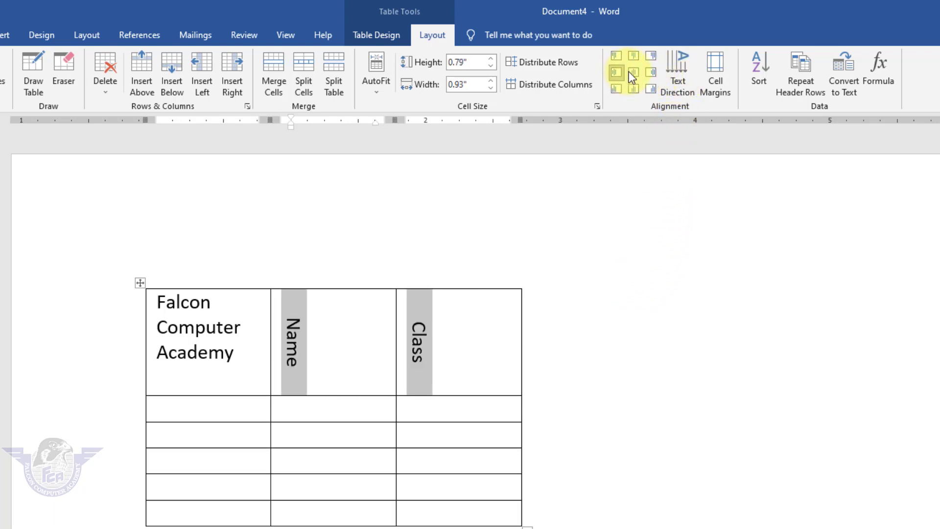
left_click(635, 73)
left_click(665, 71)
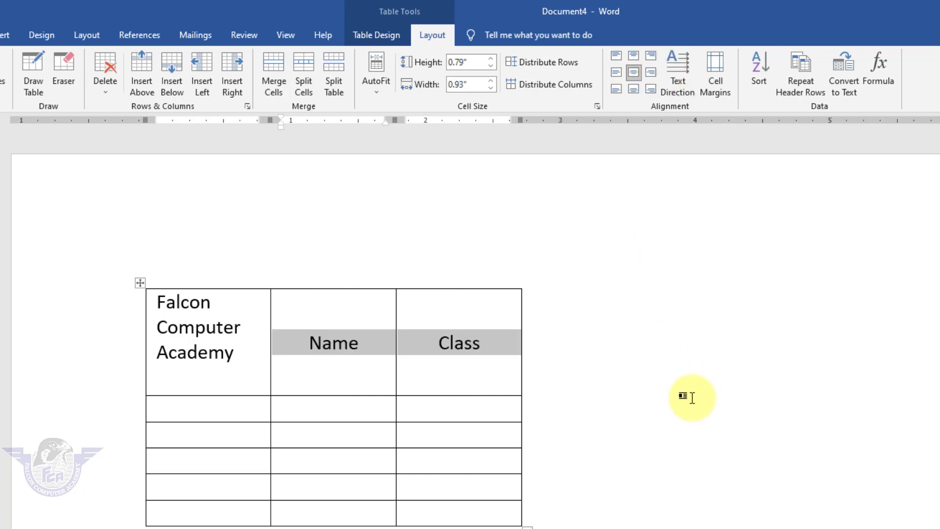
- Draw a text box about 7.61 by 0.72 inches below the table and fill it yellow
key("ctrl+End")
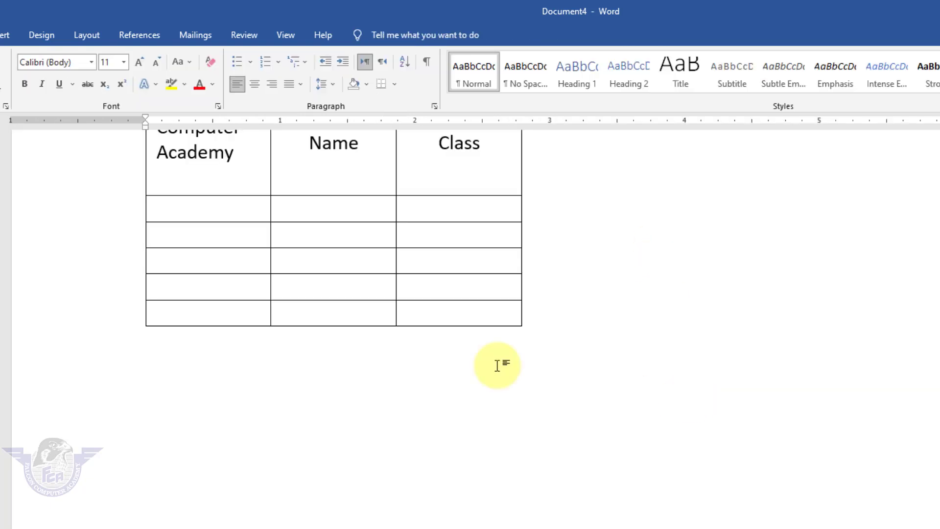
left_click(8, 35)
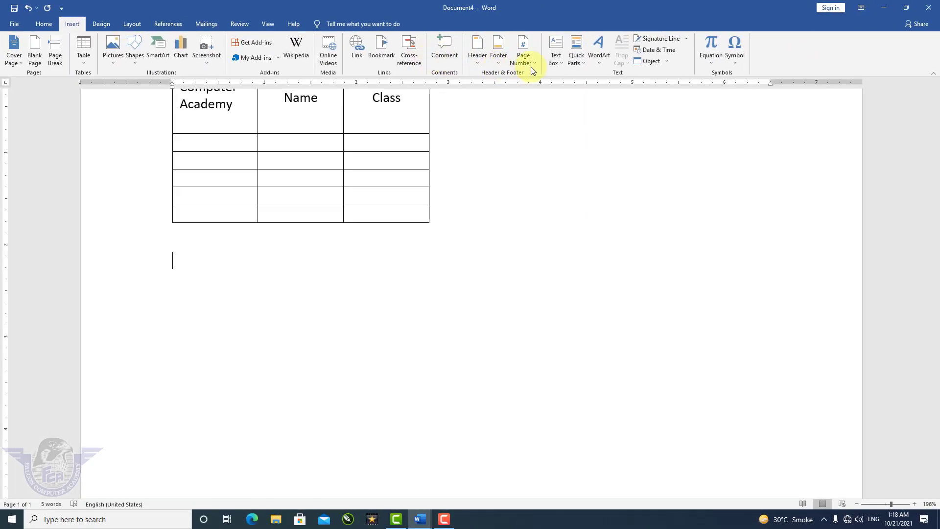
left_click(559, 64)
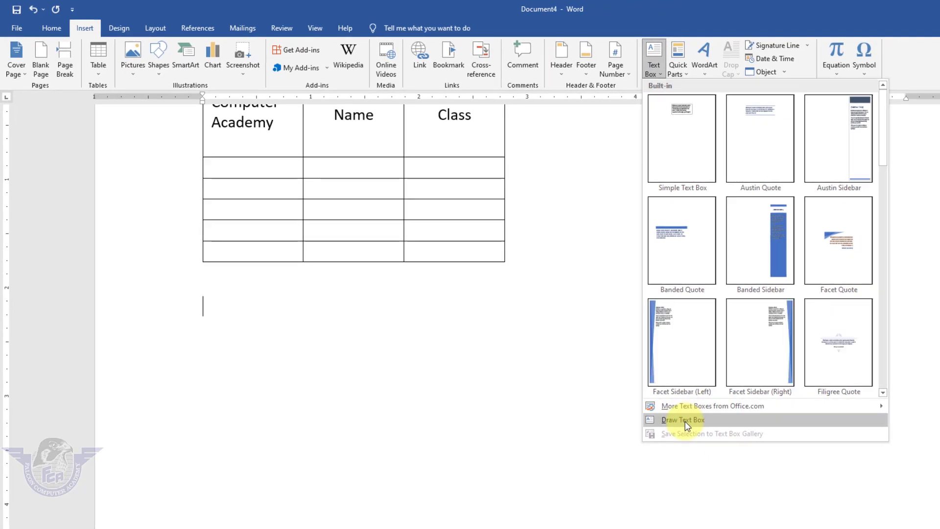
left_click(687, 425)
mouse_move(151, 386)
left_mouse_down()
mouse_move(768, 457)
mouse_move(933, 453)
mouse_move(939, 461)
left_mouse_up()
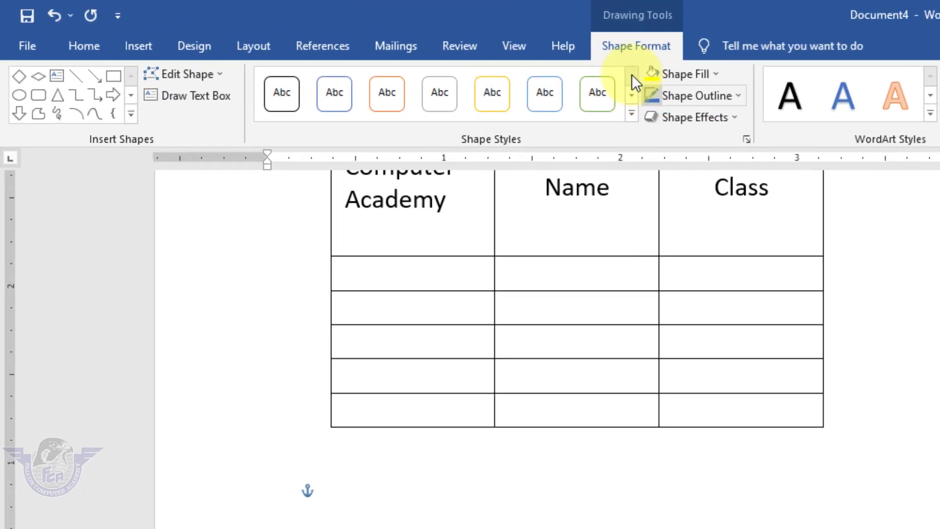
left_click(651, 78)
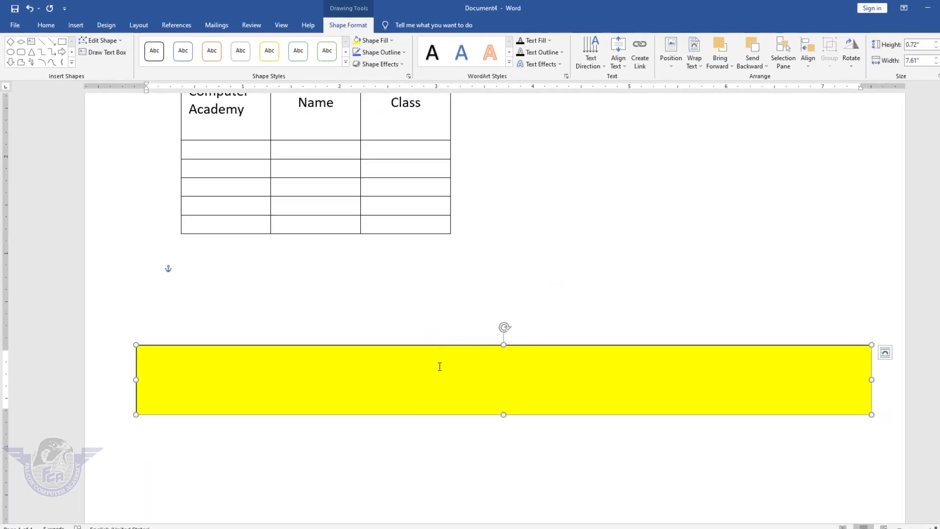
left_click(451, 318)
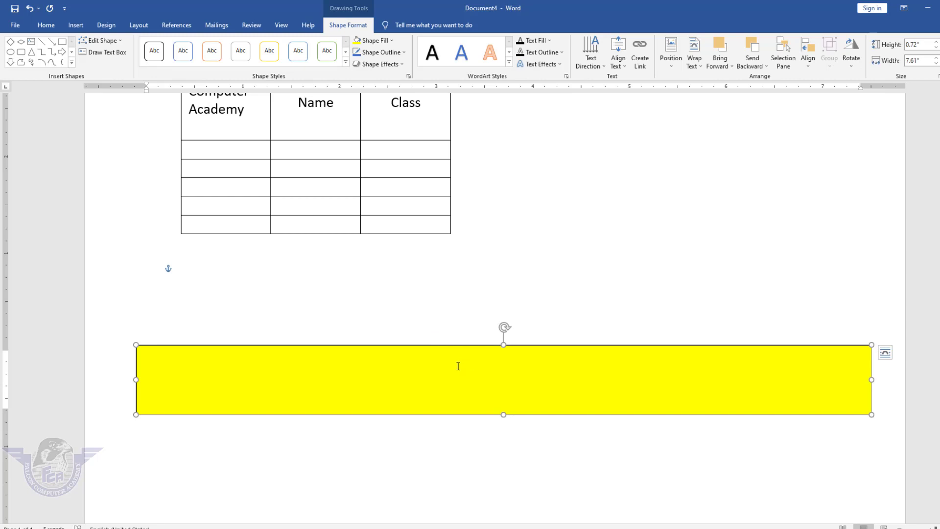
- Insert blue reflected WordArt reading "Office Management" and move it off the yellow box into the space above
left_click(78, 27)
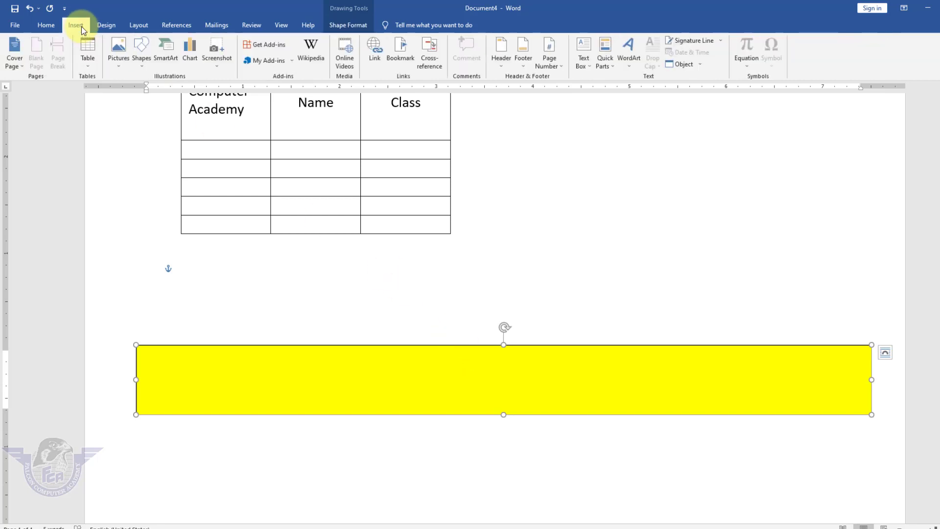
left_click(630, 69)
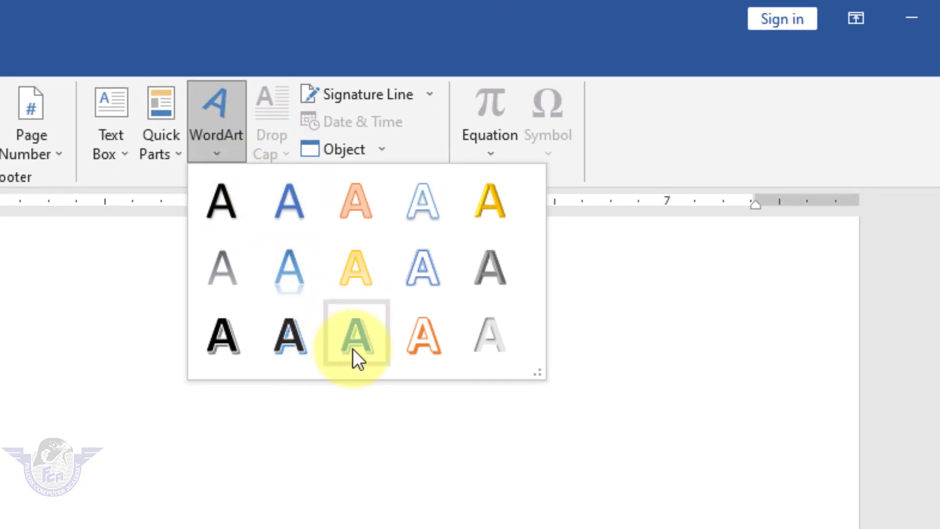
left_click(302, 280)
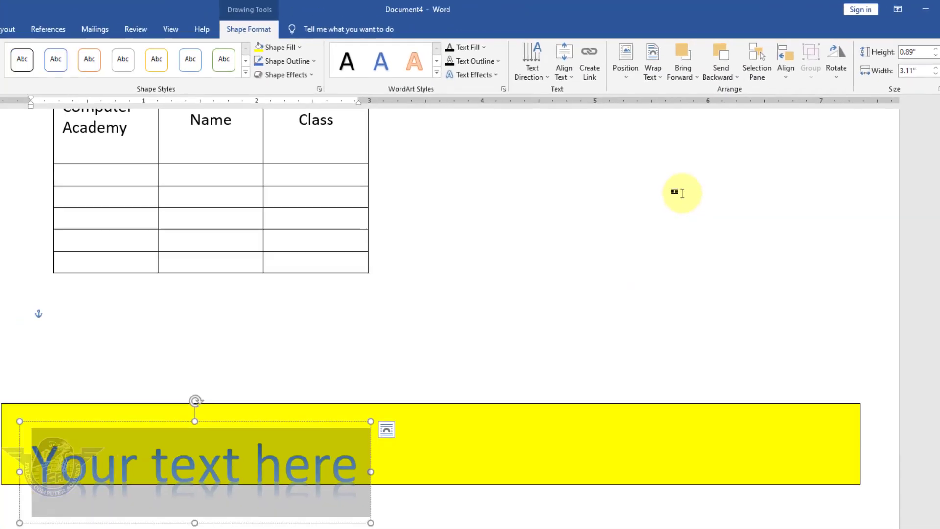
type("Offi")
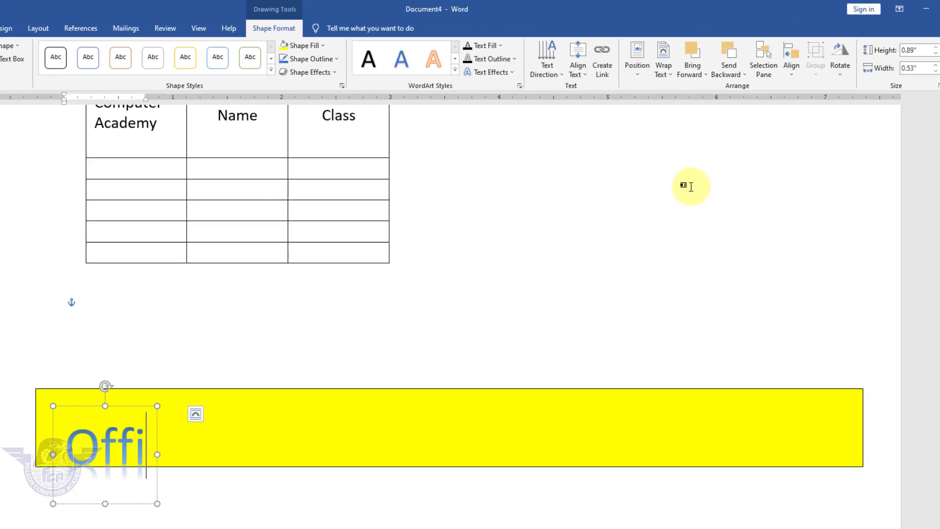
type("ce Management")
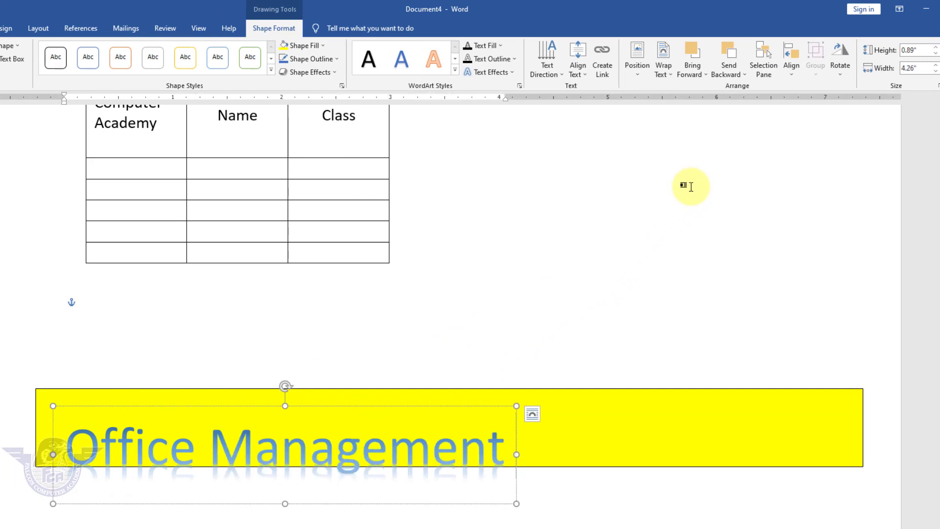
left_click_drag(426, 407, 713, 230)
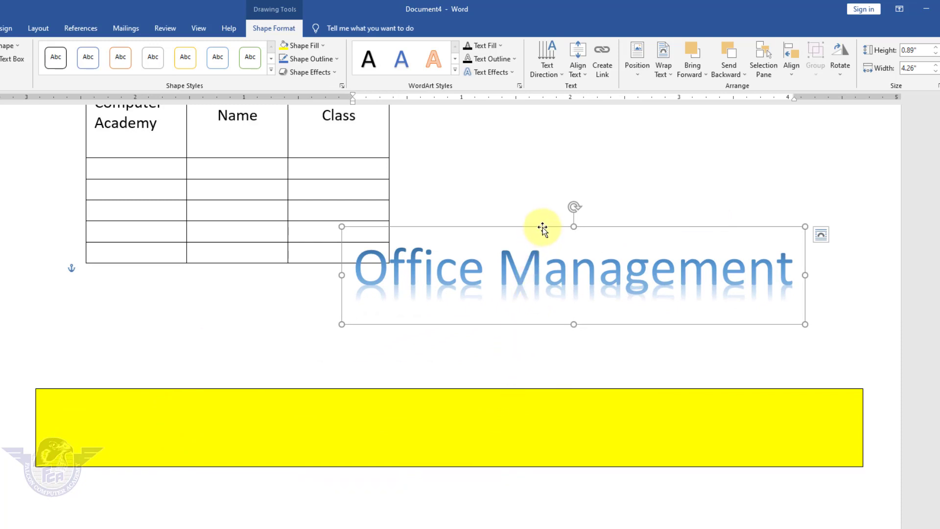
- Select the WordArt and the yellow box together and align them with Align Middle and Align Center
key("shift")
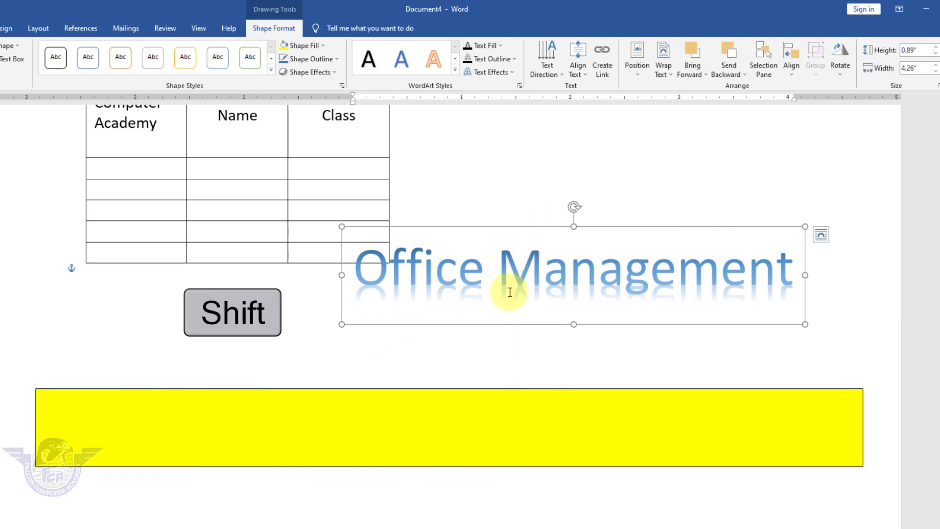
left_click(471, 414, "shift")
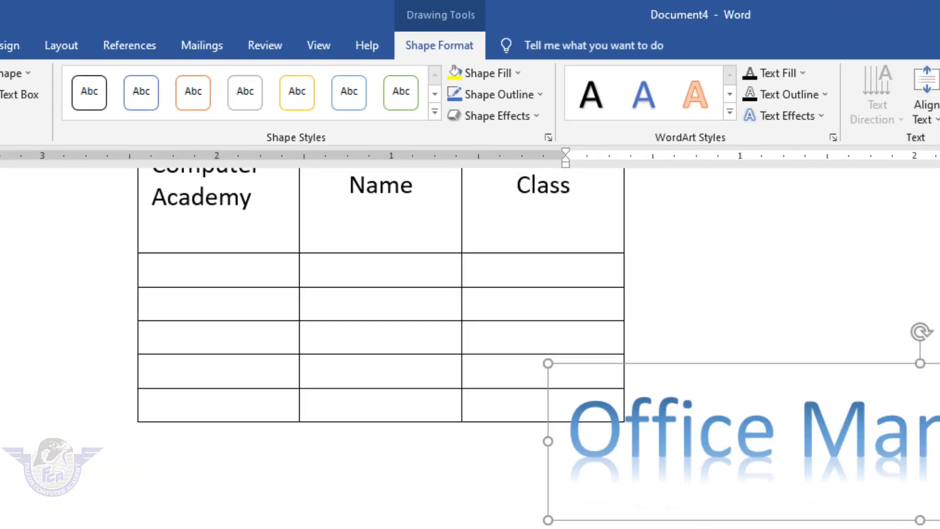
left_click(811, 72)
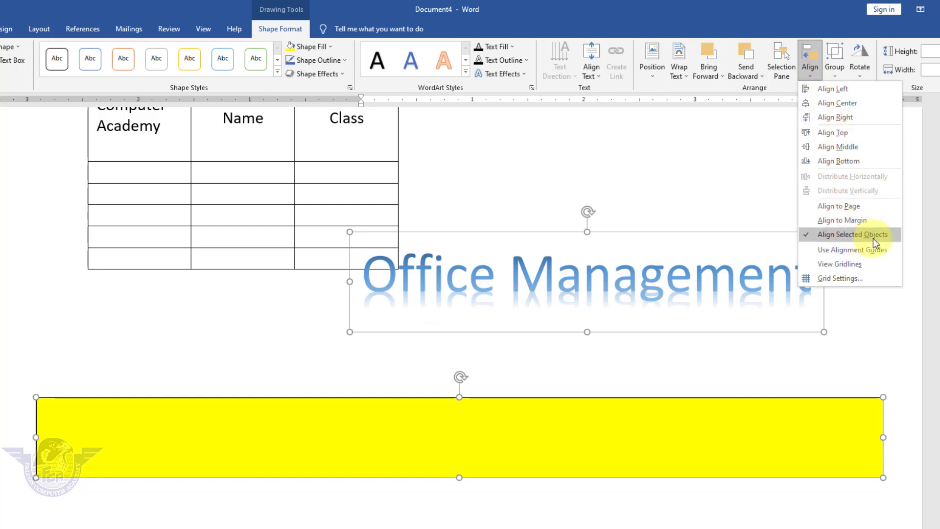
left_click(847, 147)
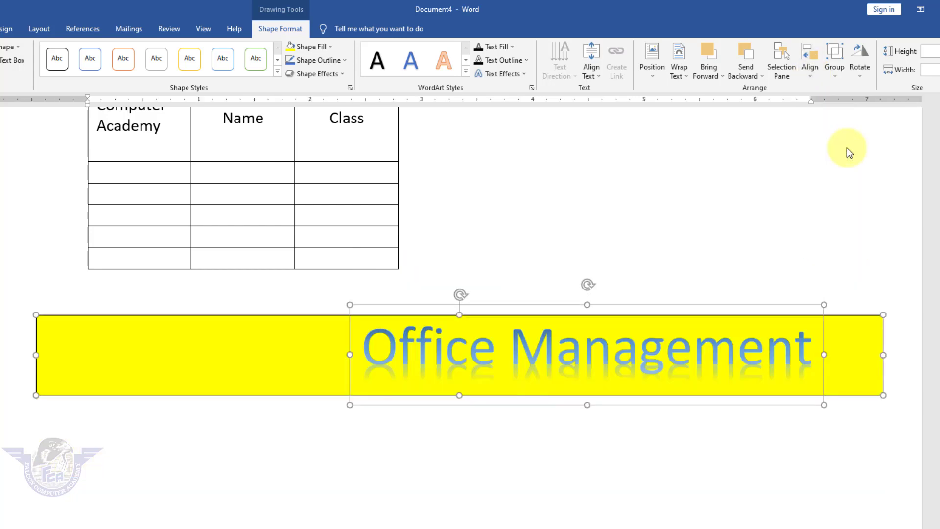
left_click(811, 76)
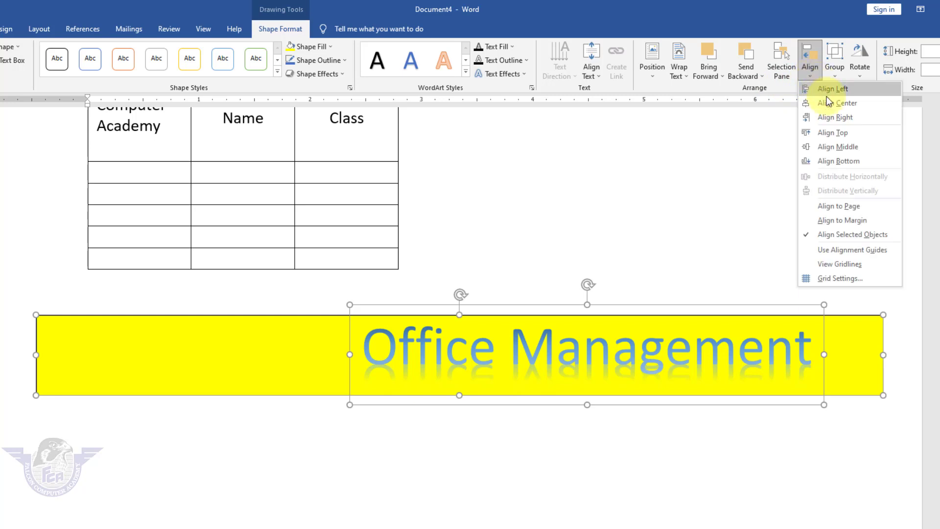
left_click(832, 102)
left_click(762, 447)
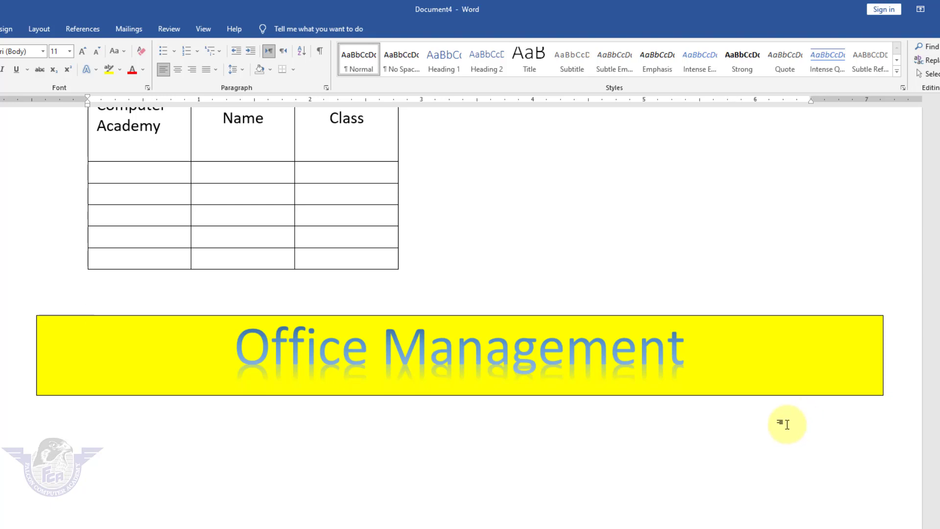
- Enter the line "Falcon Computer Academy" below the yellow banner and generate sample paragraphs under it with =rand()
scroll(457, 381, "down", 2)
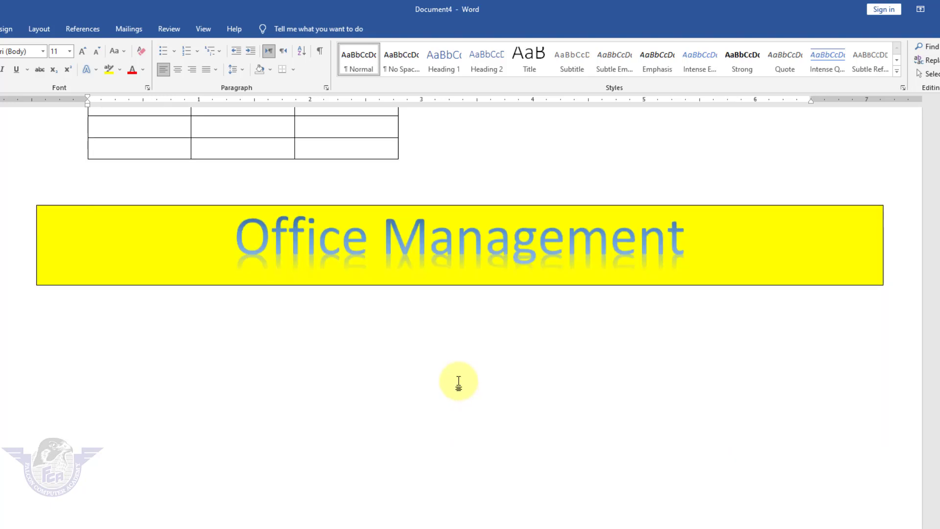
key("Return")
key("Return")
key("Return")
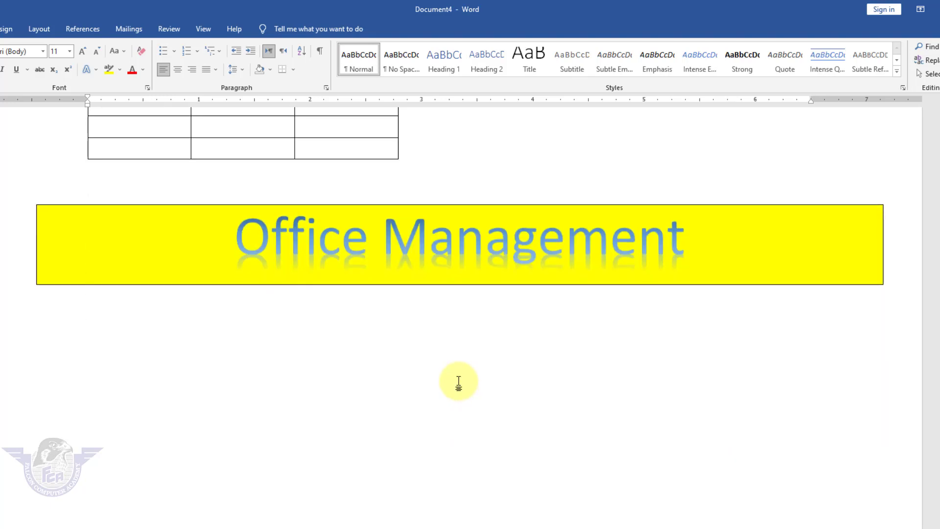
type("Falcon Computer Academy")
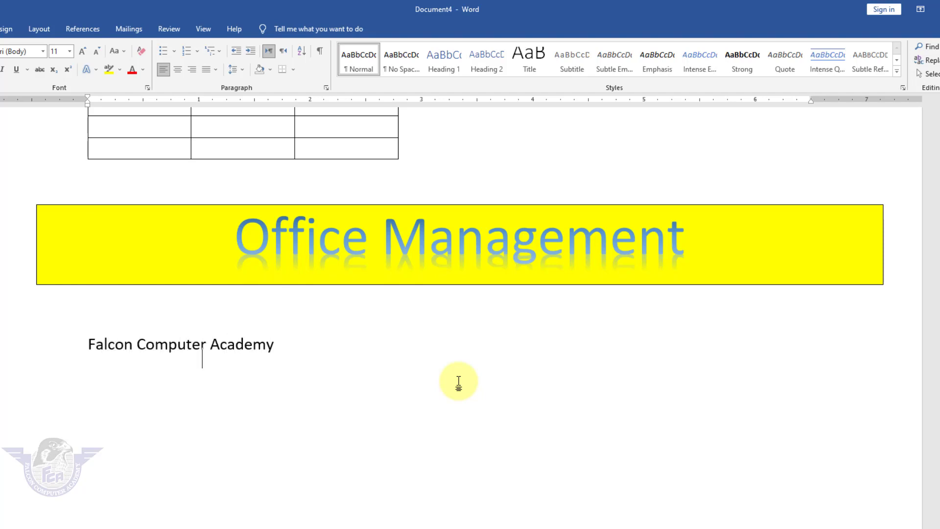
key("Return")
type("=rand()")
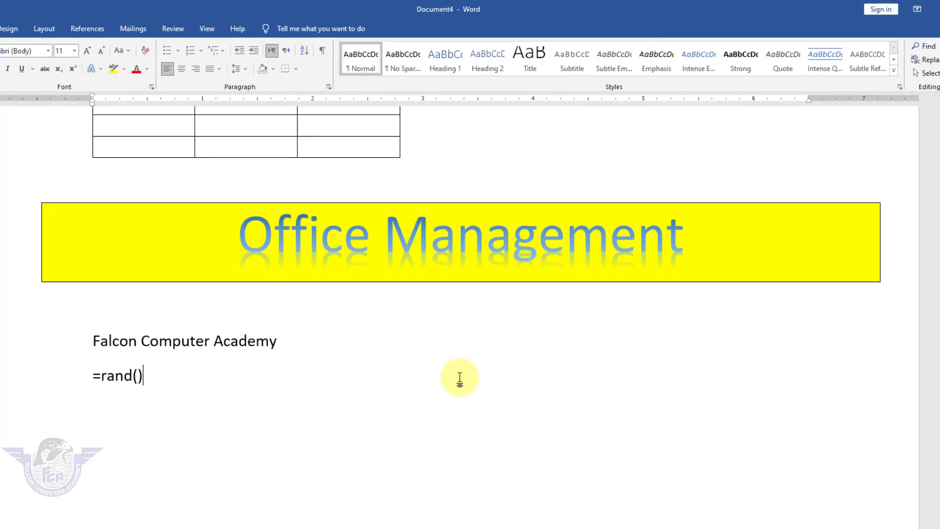
key("Return")
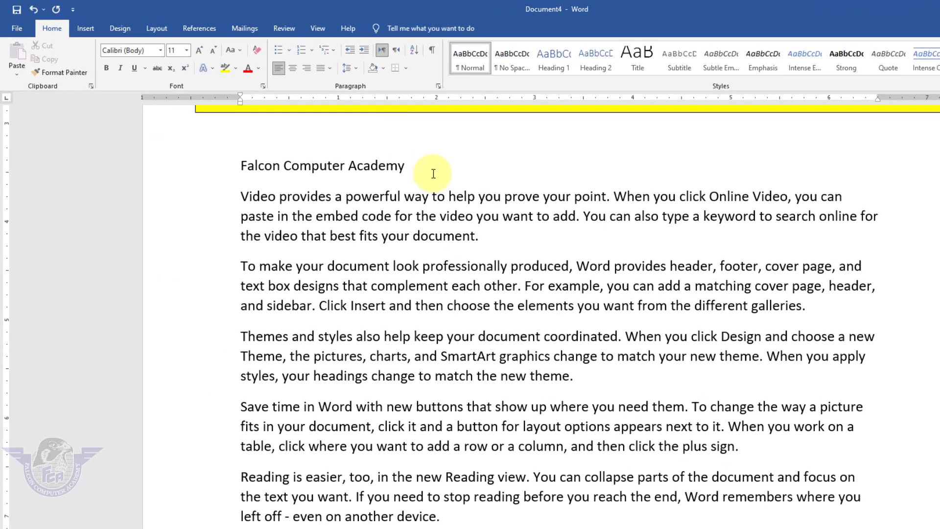
- Try center and right alignment on the "Falcon Computer Academy" line above the sample paragraphs, and return it to left alignment
left_click_drag(433, 173, 246, 163)
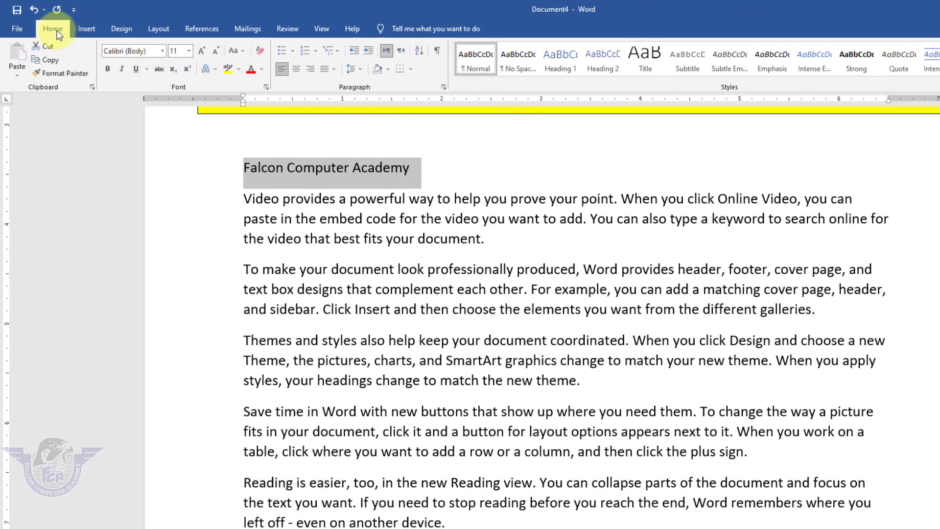
left_click(296, 70)
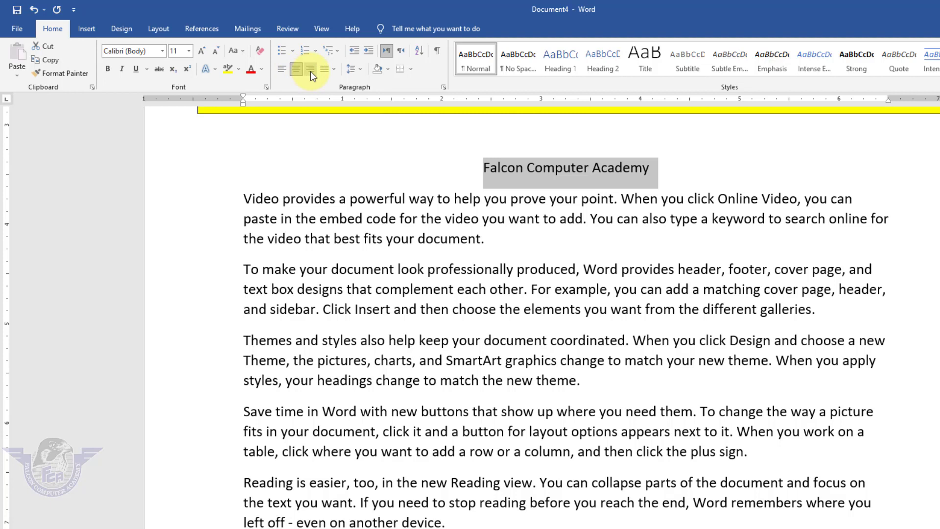
left_click(311, 70)
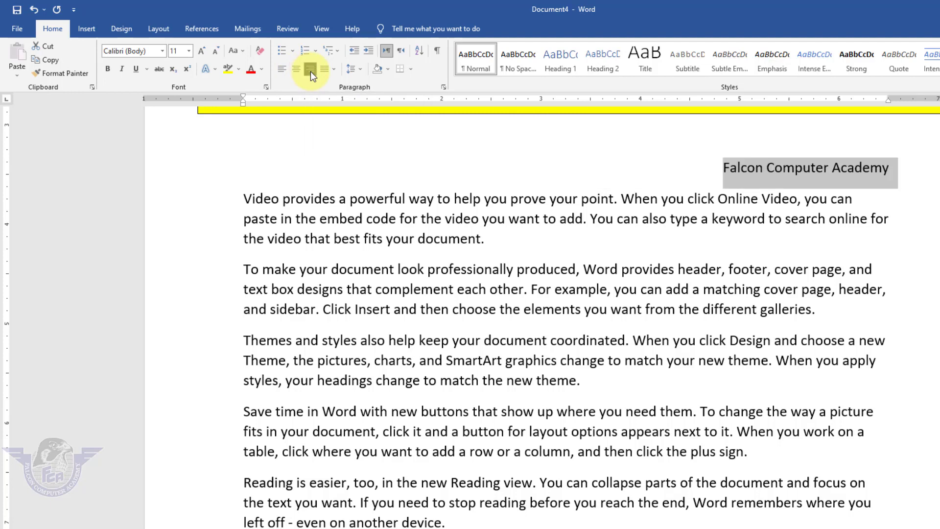
left_click(284, 70)
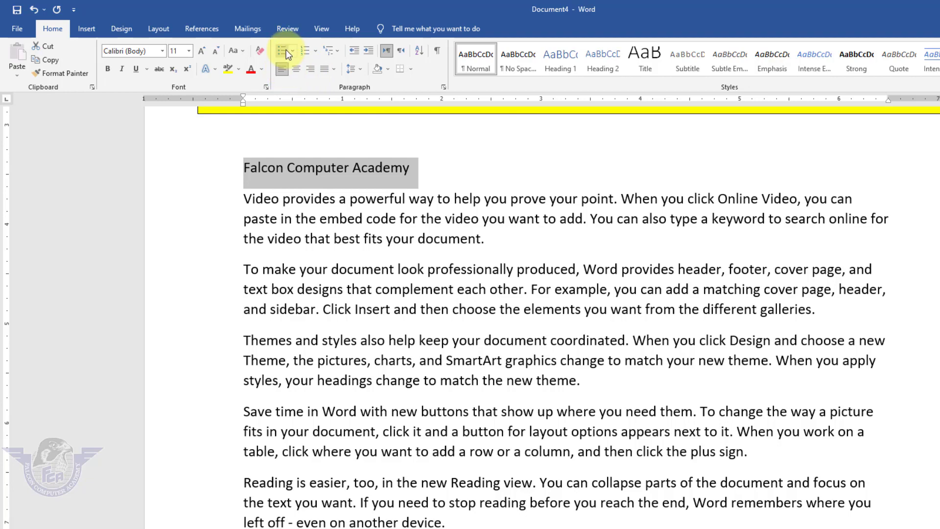
- Select all the sample paragraphs below the "Falcon Computer Academy" line and justify them
left_click_drag(396, 463, 208, 181)
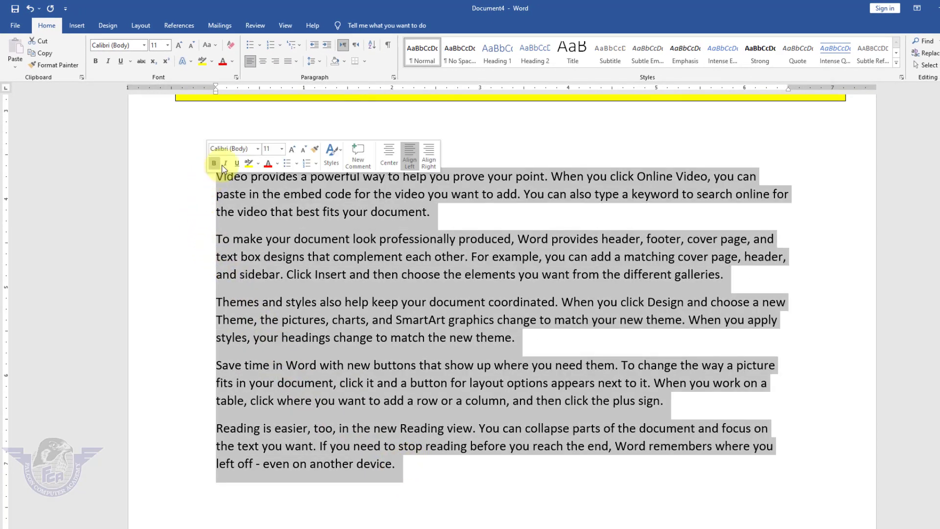
left_click(295, 64)
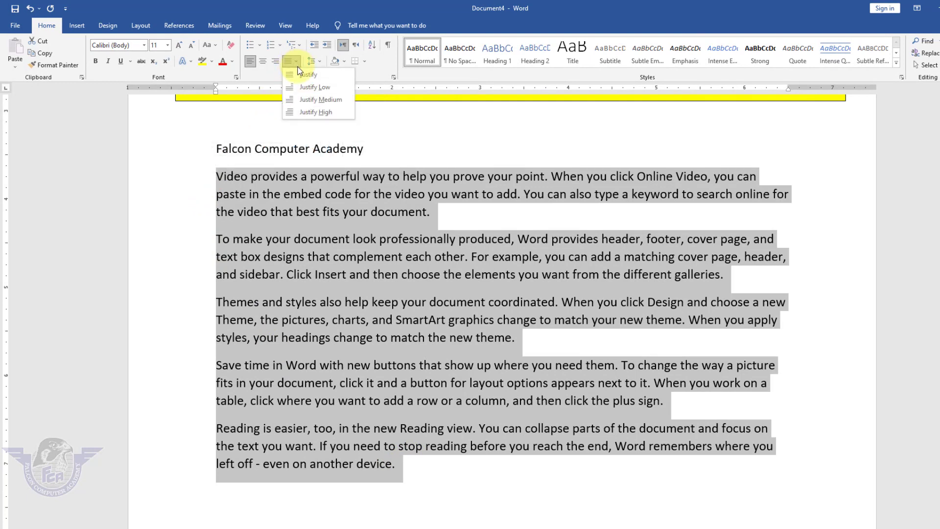
left_click(301, 75)
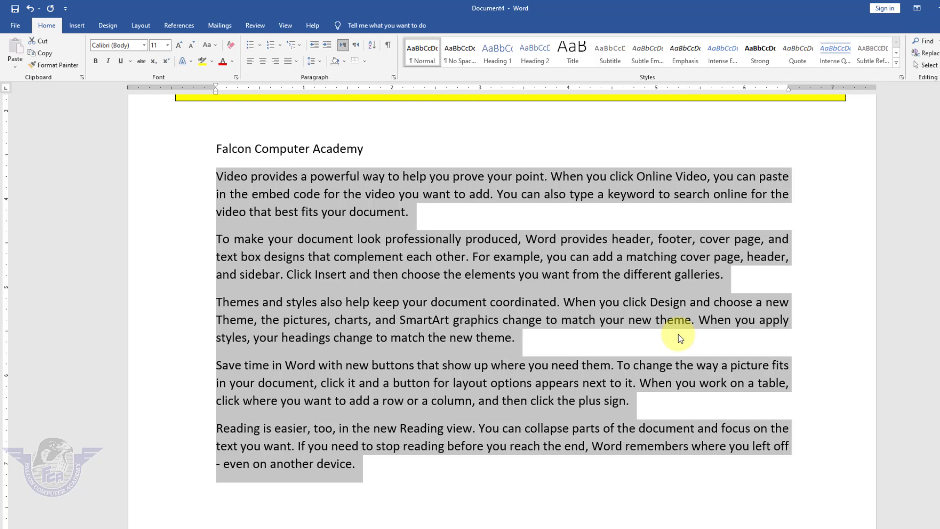
scroll(535, 344, "up", 2)
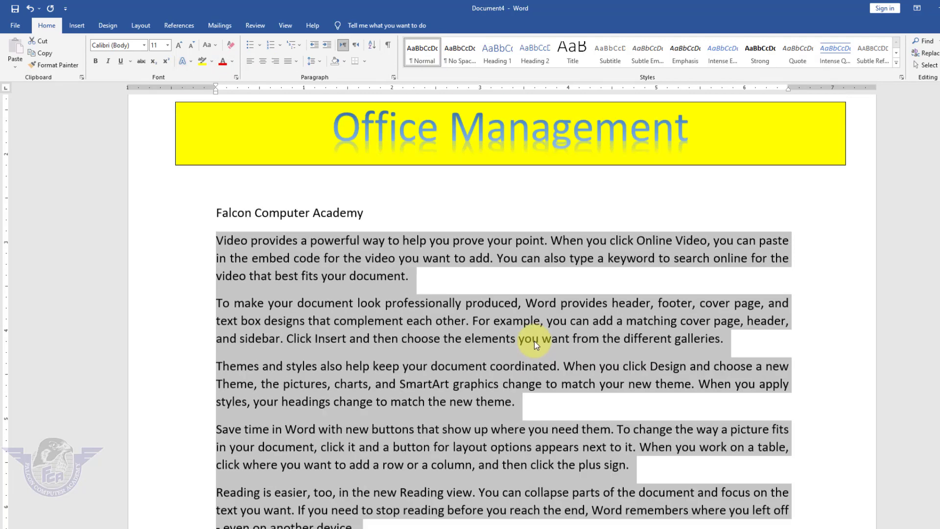
scroll(533, 341, "up", 8)
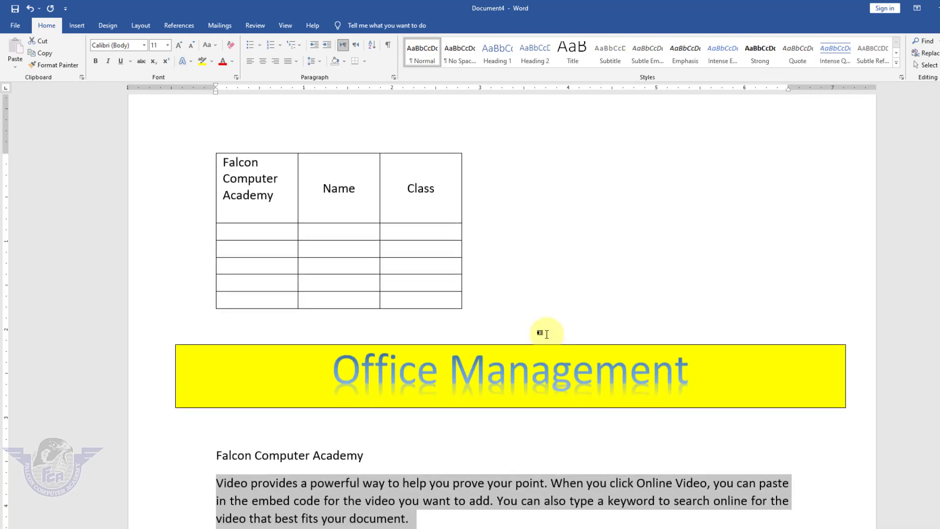
scroll(545, 334, "up", 2)
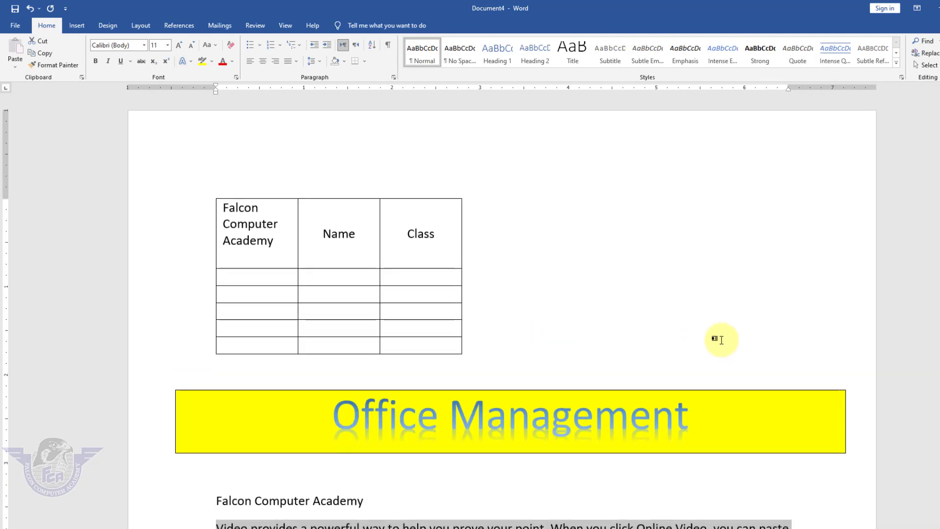